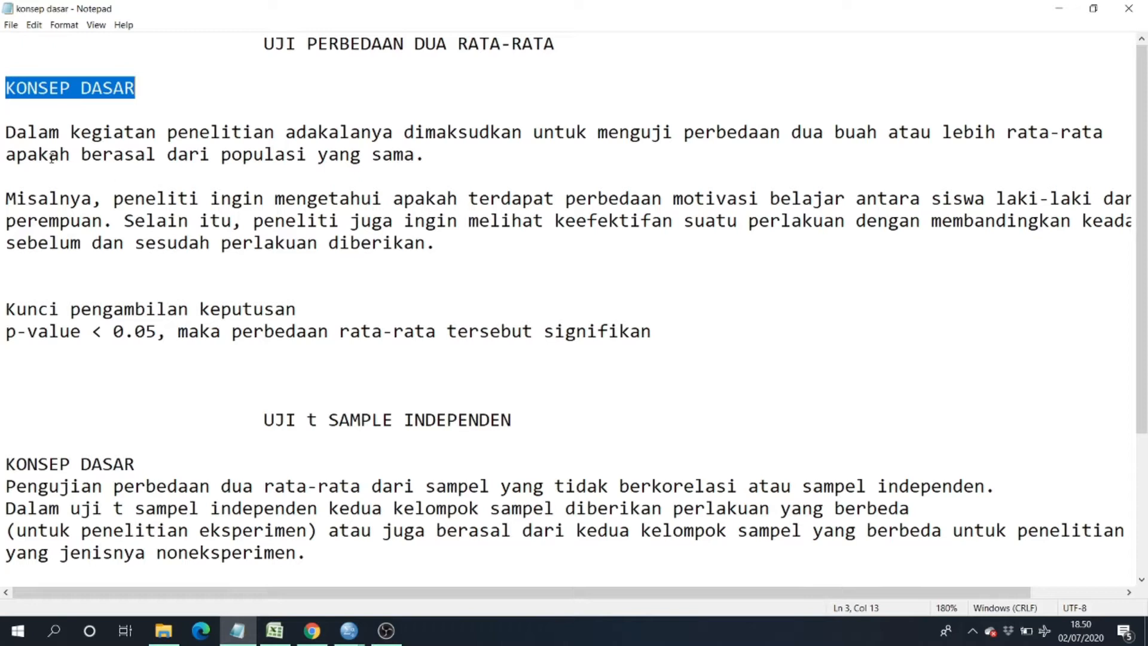
- Review the notes on testing two means, the independent-sample t test and its four requirements, including normality and homogeneity
left_click(159, 97)
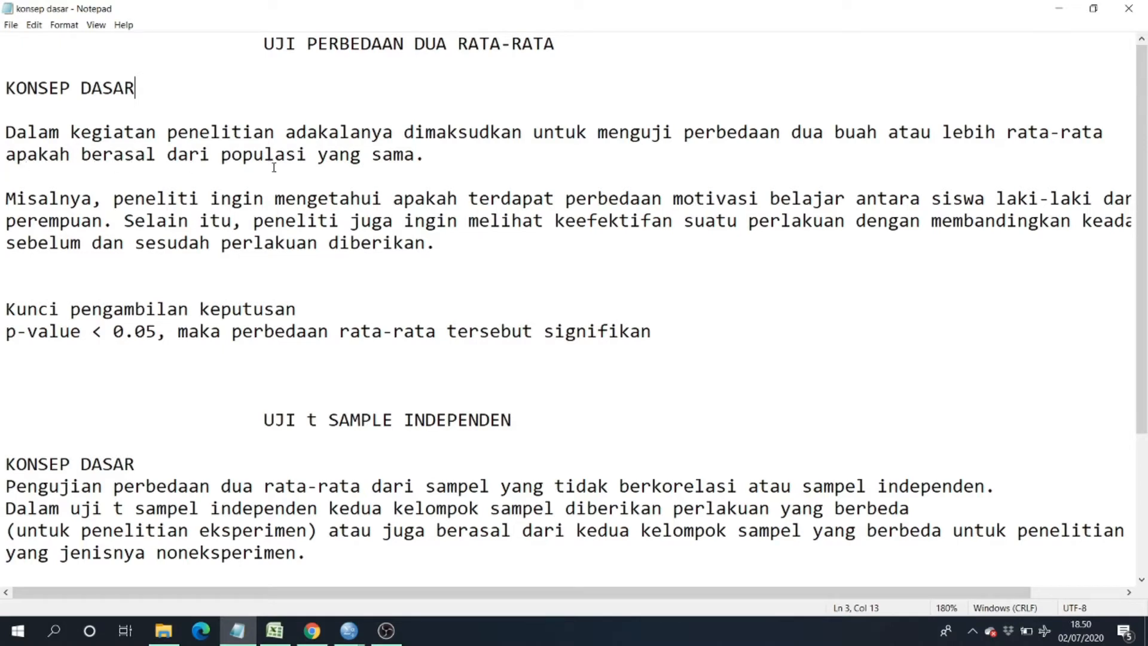
left_click_drag(558, 44, 264, 45)
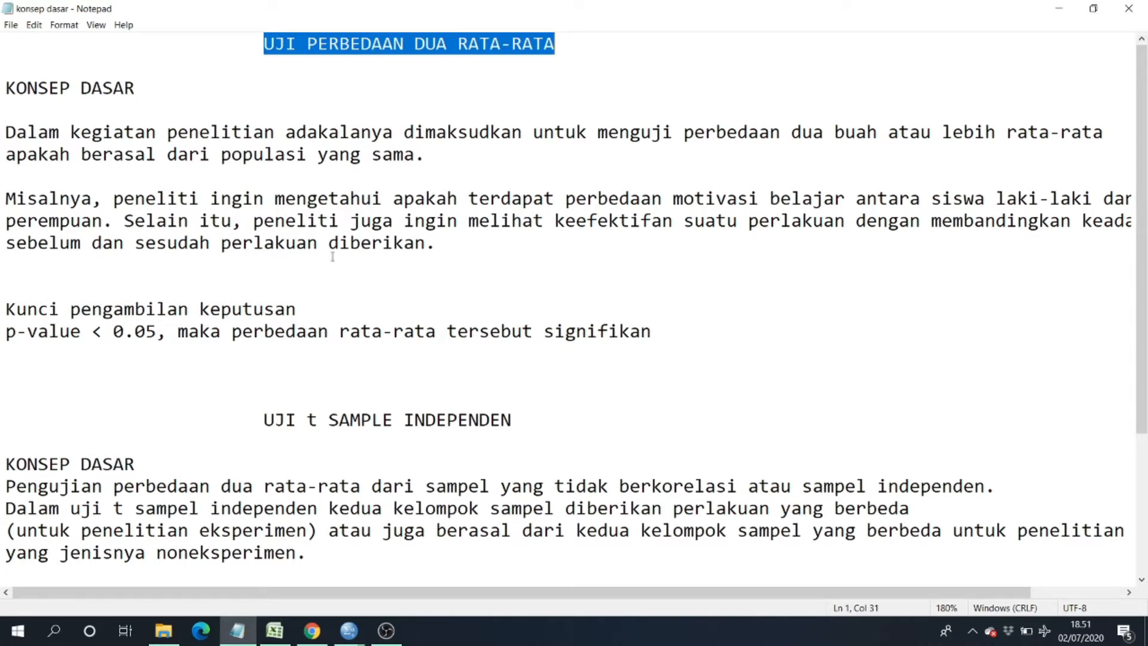
scroll(346, 412, "down", 3)
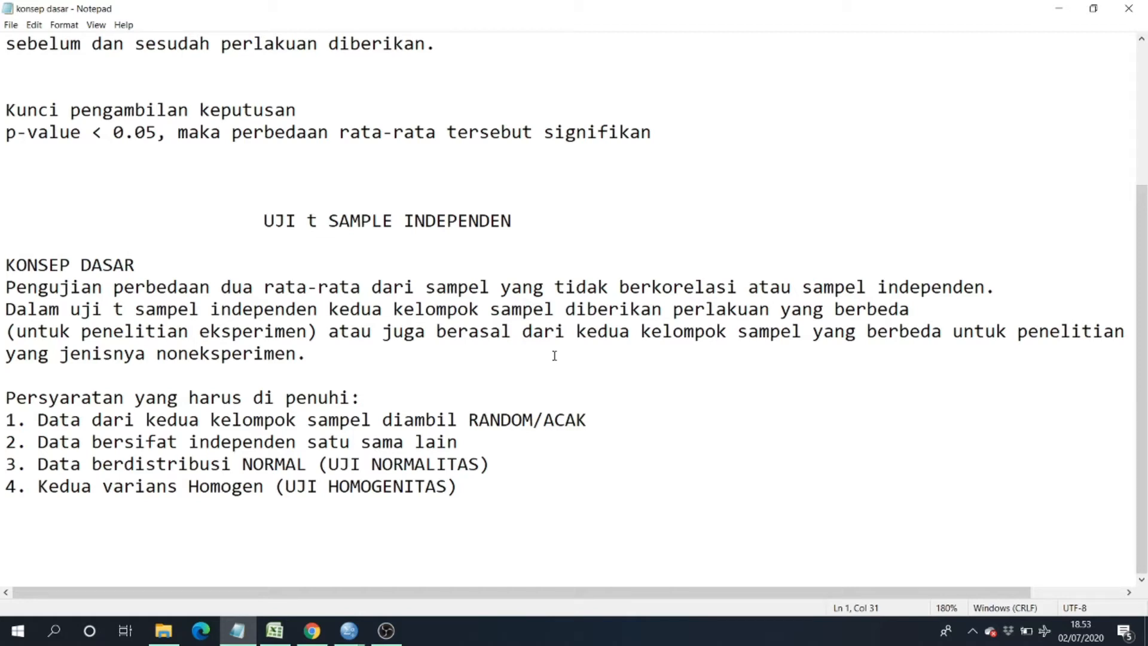
triple_click(133, 396)
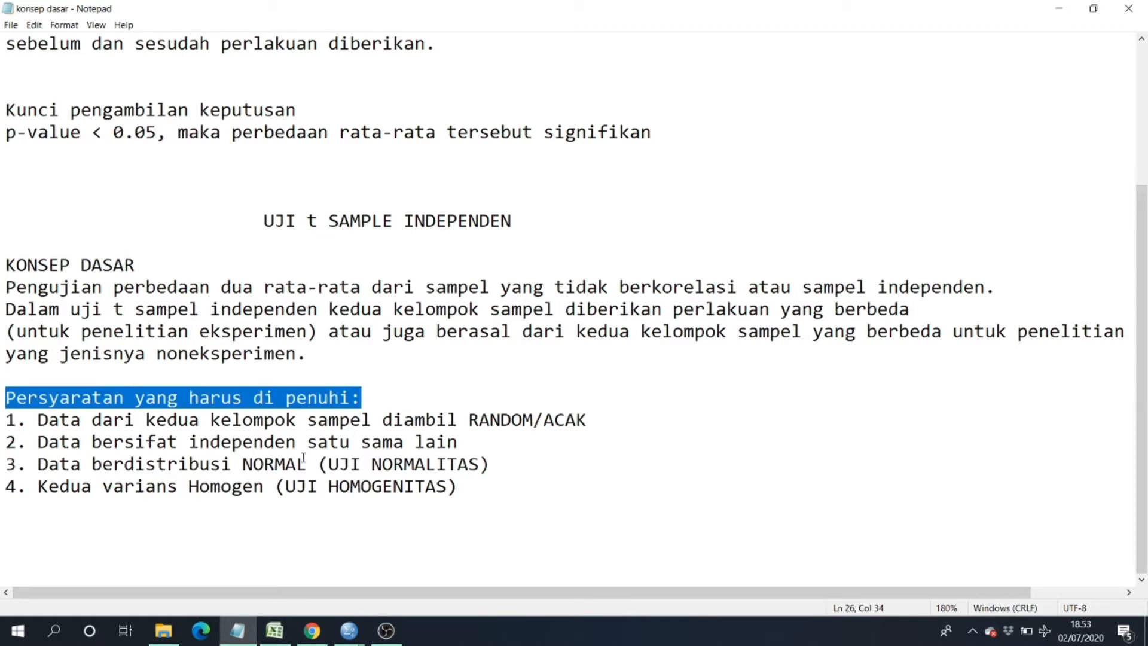
left_click(350, 442)
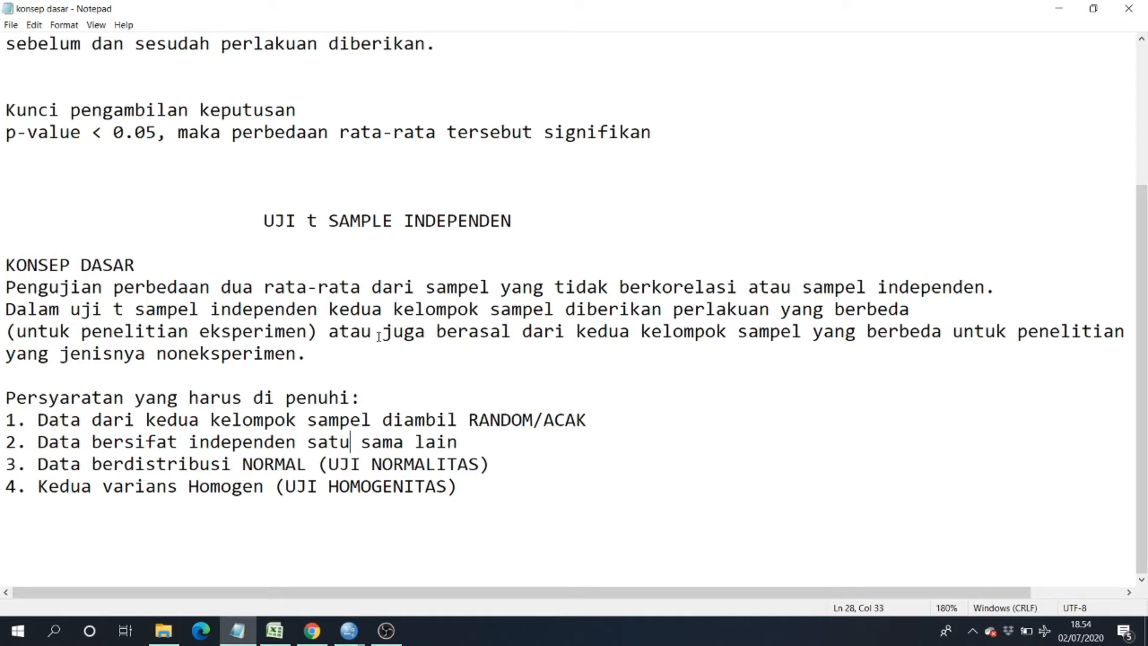
left_click_drag(312, 470, 497, 454)
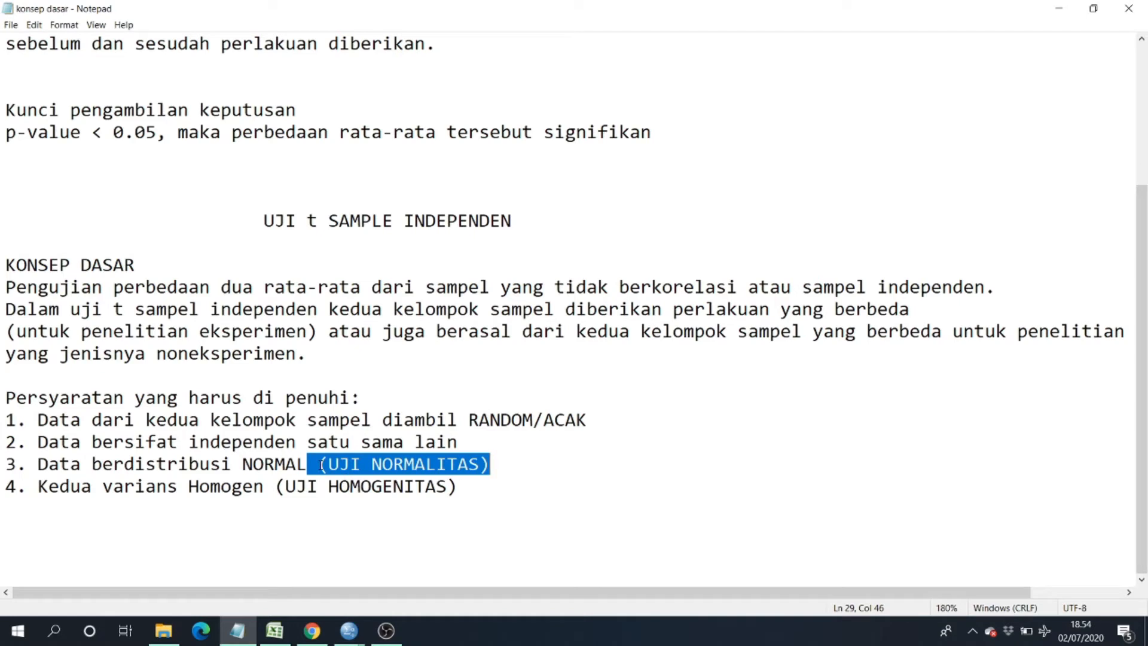
left_click_drag(275, 486, 473, 487)
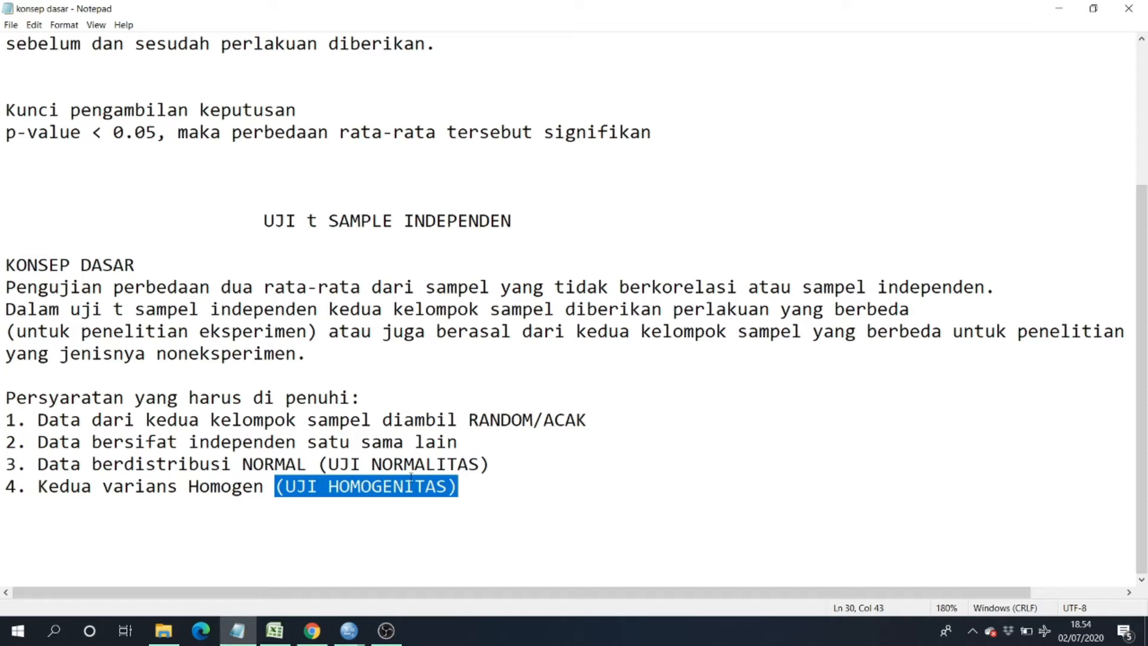
left_click(236, 528)
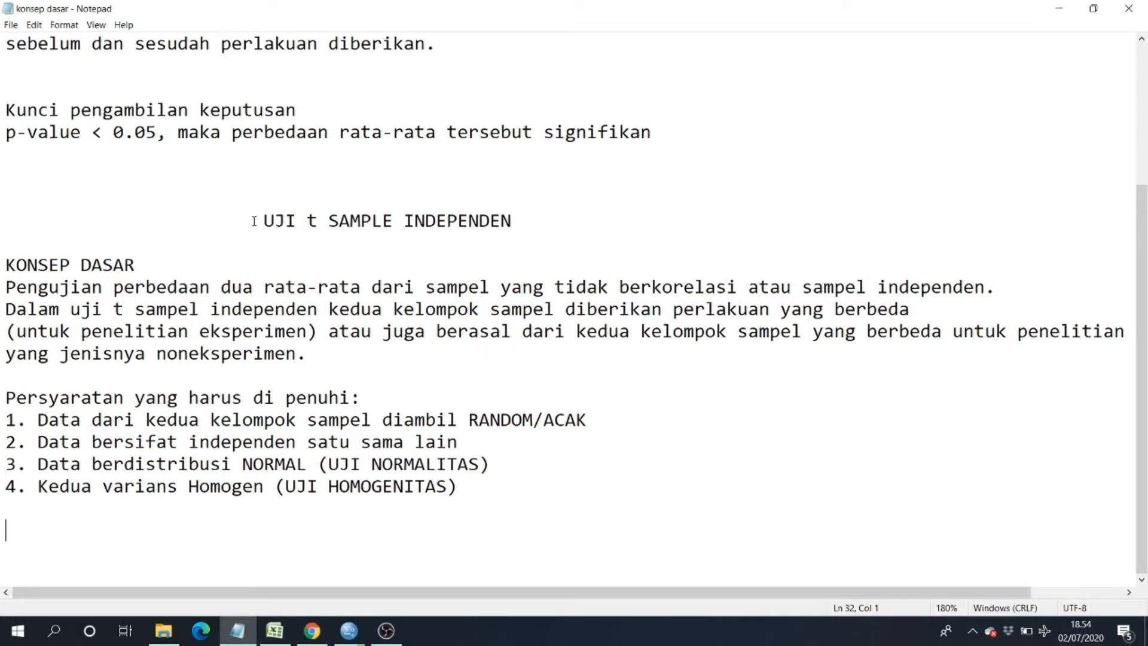
left_click_drag(254, 222, 538, 225)
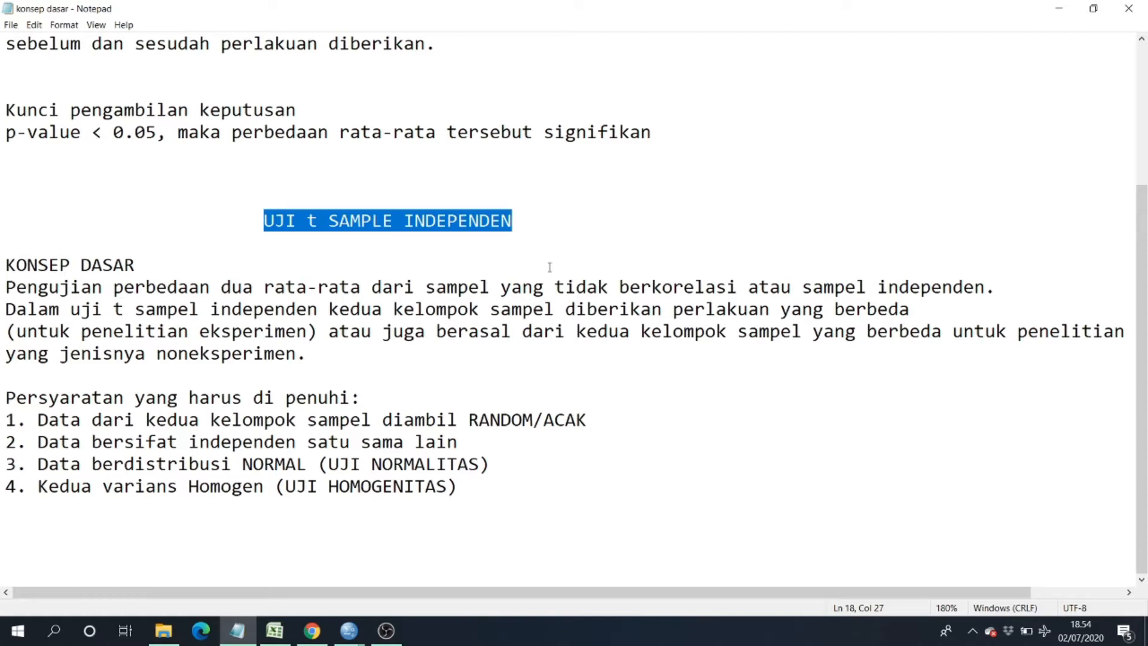
- Switch to the data workbook in Excel and open the kecanduan smartphone sheet
left_click(275, 631)
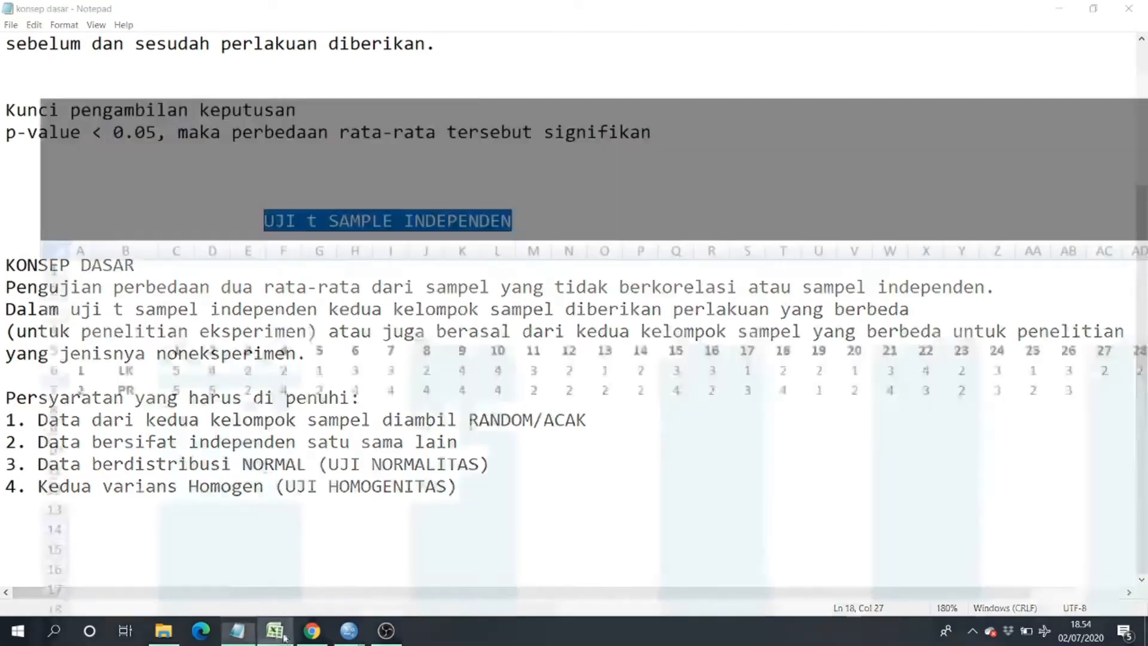
left_click(101, 594)
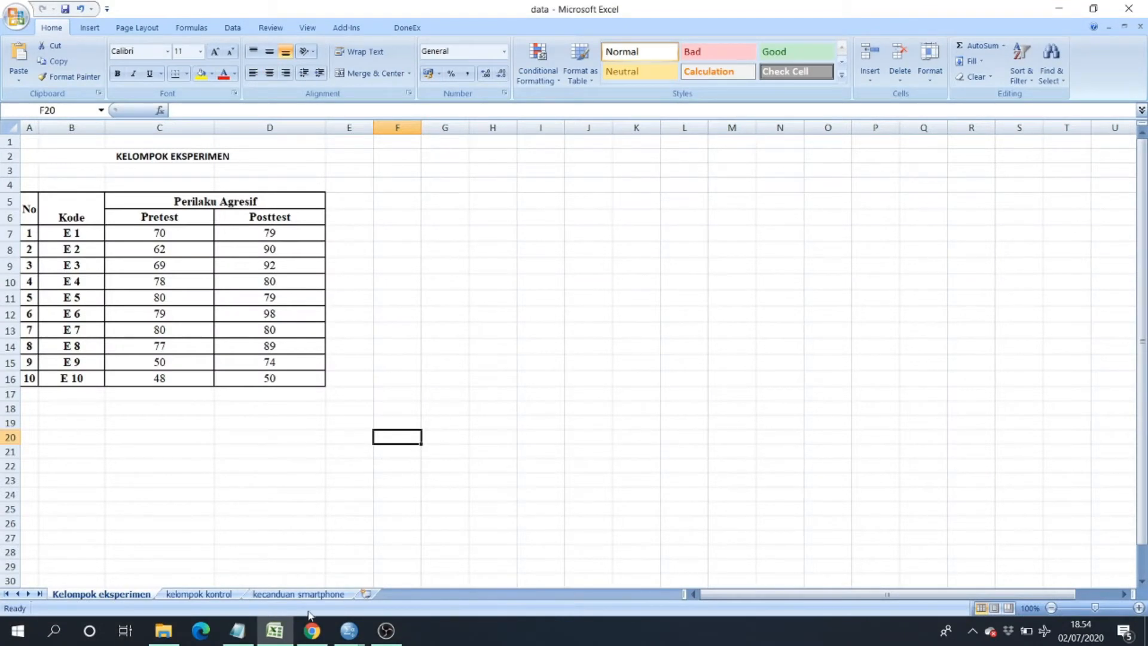
left_click(299, 594)
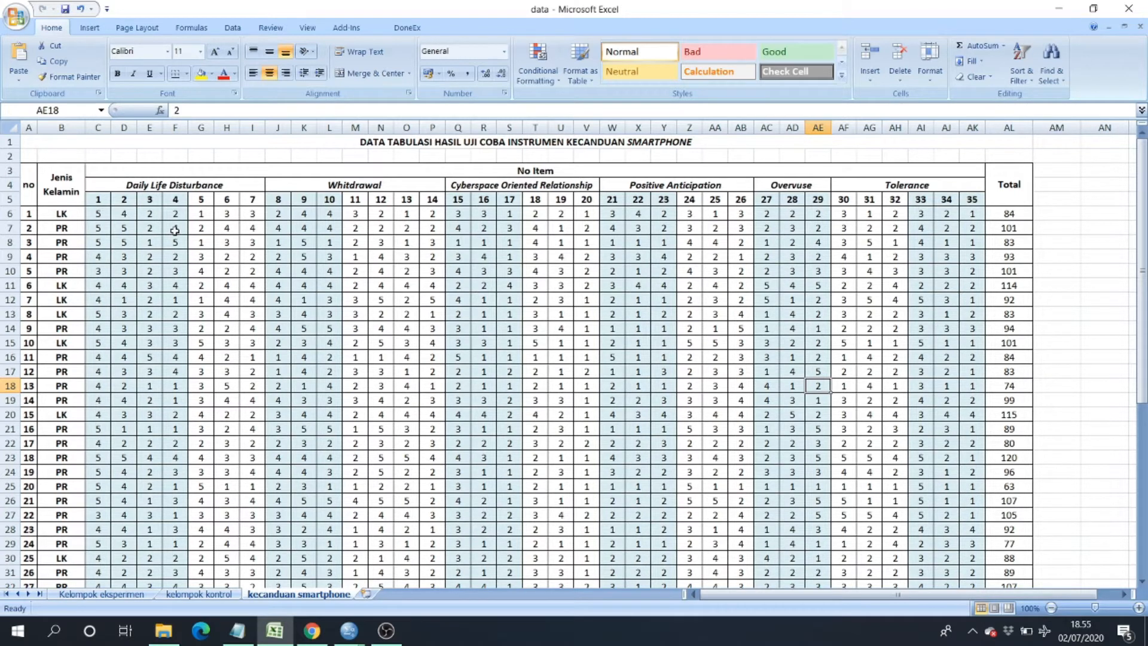
- Examine the smartphone addiction table's title, Jenis Kelamin column, item scores and the formula behind the first Total
left_click(372, 144)
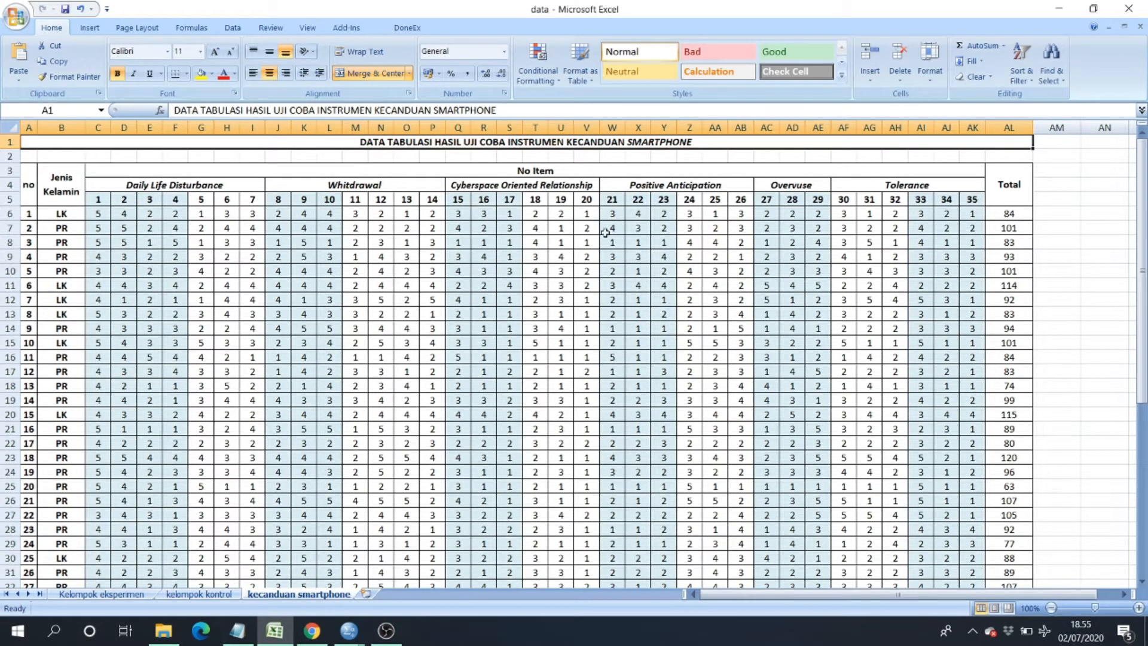
scroll(287, 326, "down", 7)
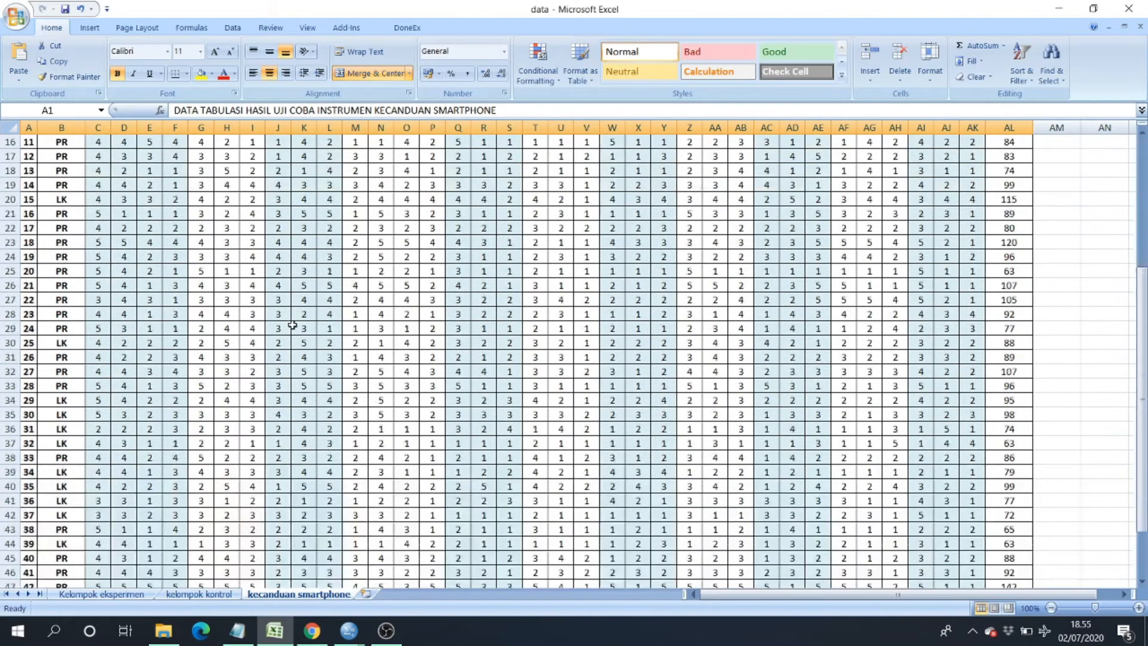
scroll(291, 328, "up", 7)
left_click(61, 179)
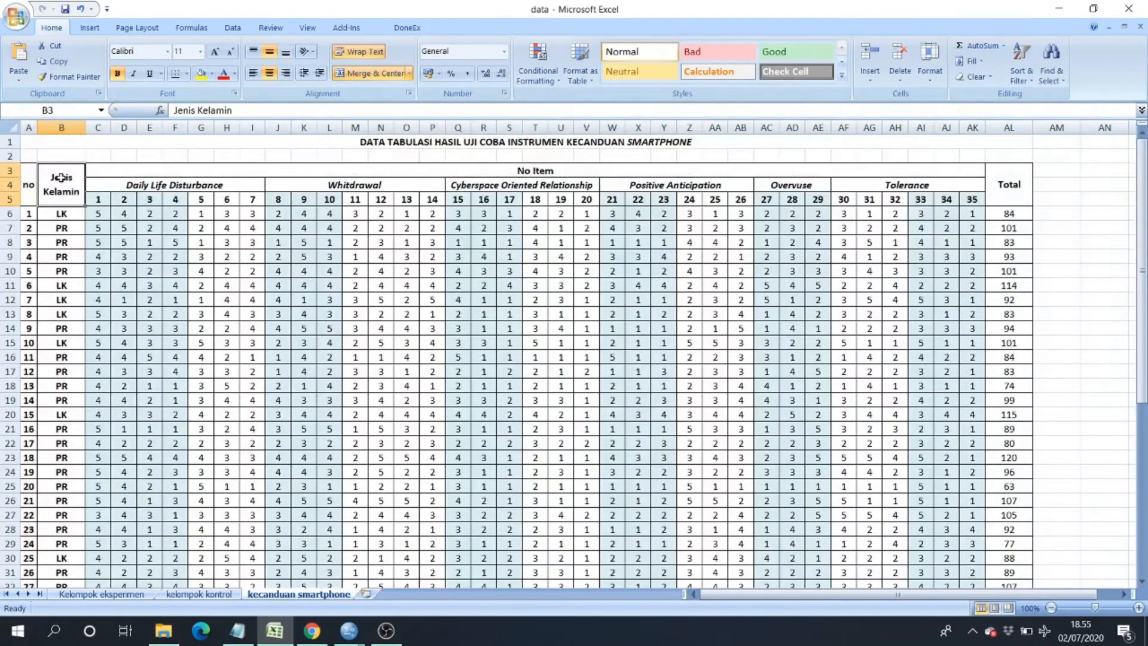
left_click(61, 128)
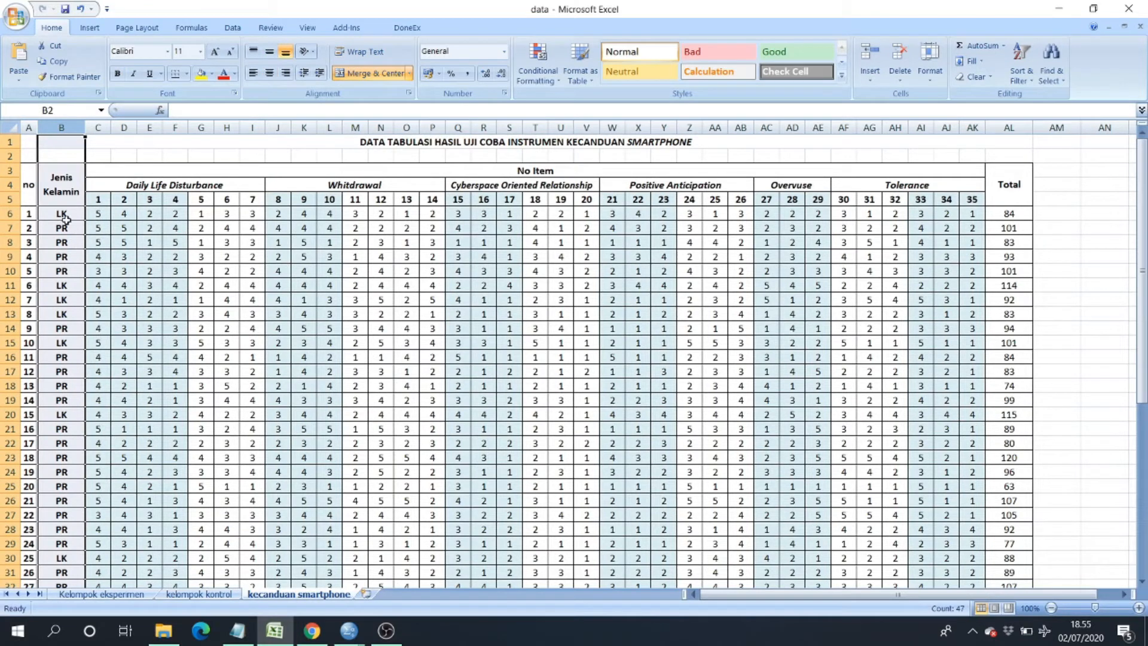
left_click(61, 191)
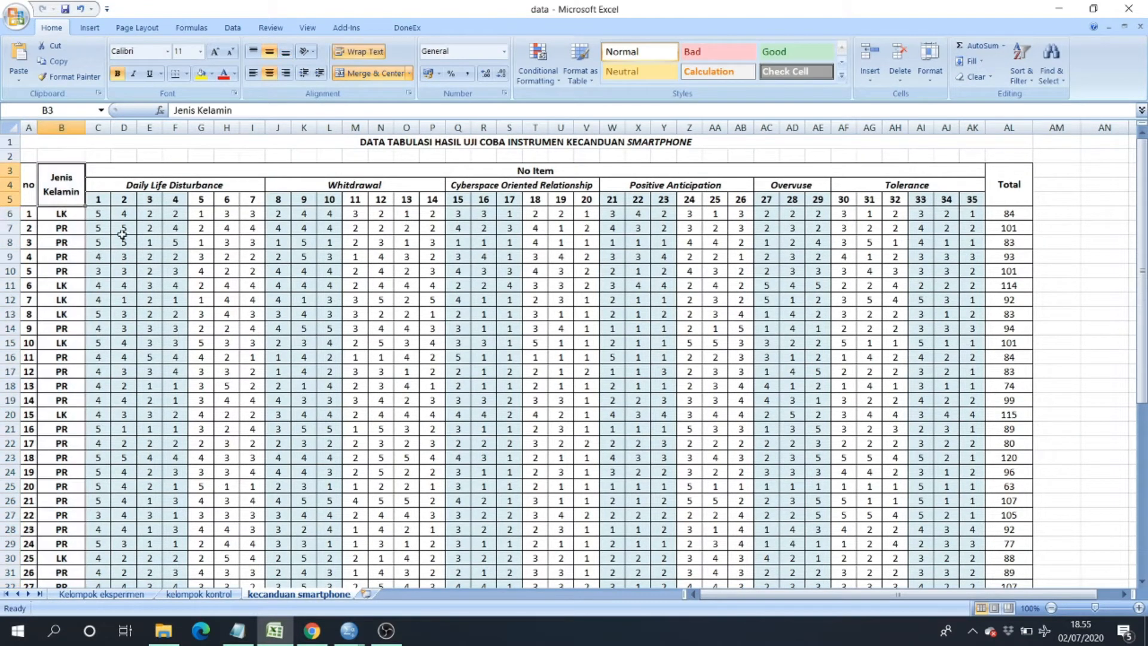
left_click_drag(179, 257, 969, 236)
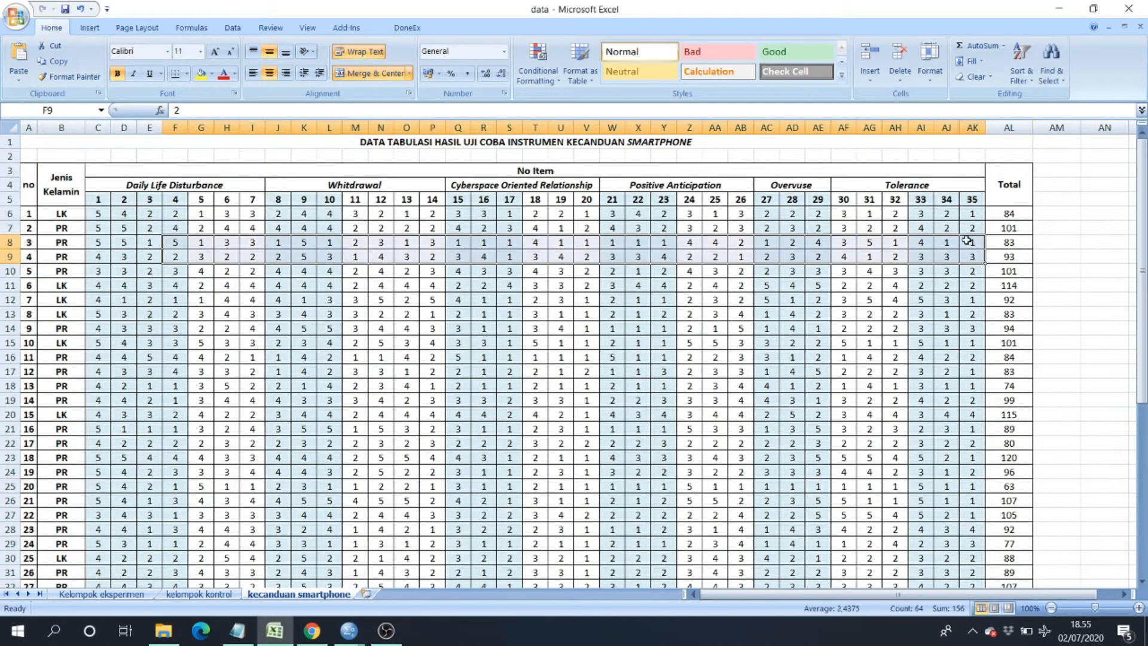
left_click(509, 143)
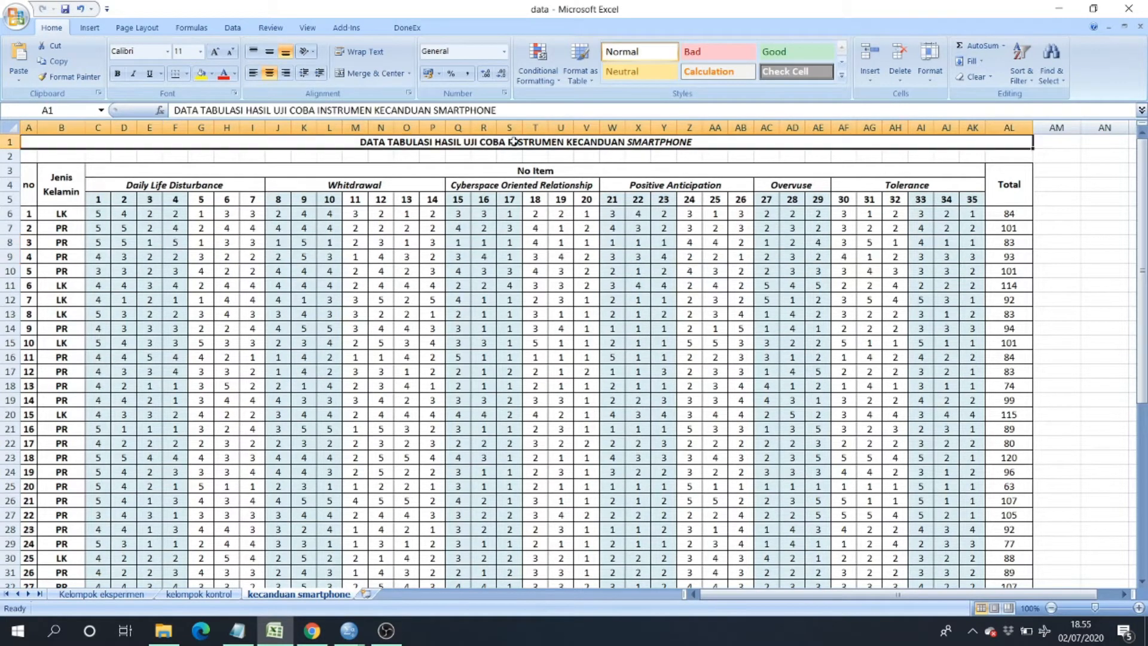
left_click(1011, 191)
left_click(1016, 215)
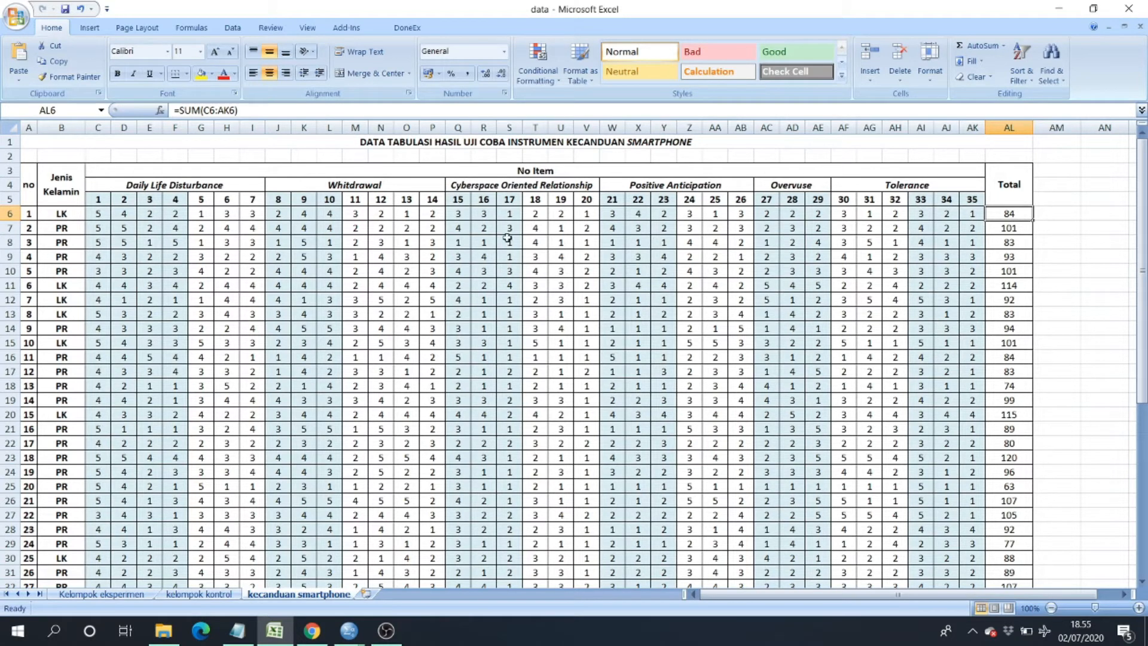
- Inspect the table's final respondent row across all item columns, and return to the start of the table
scroll(183, 445, "down", 7)
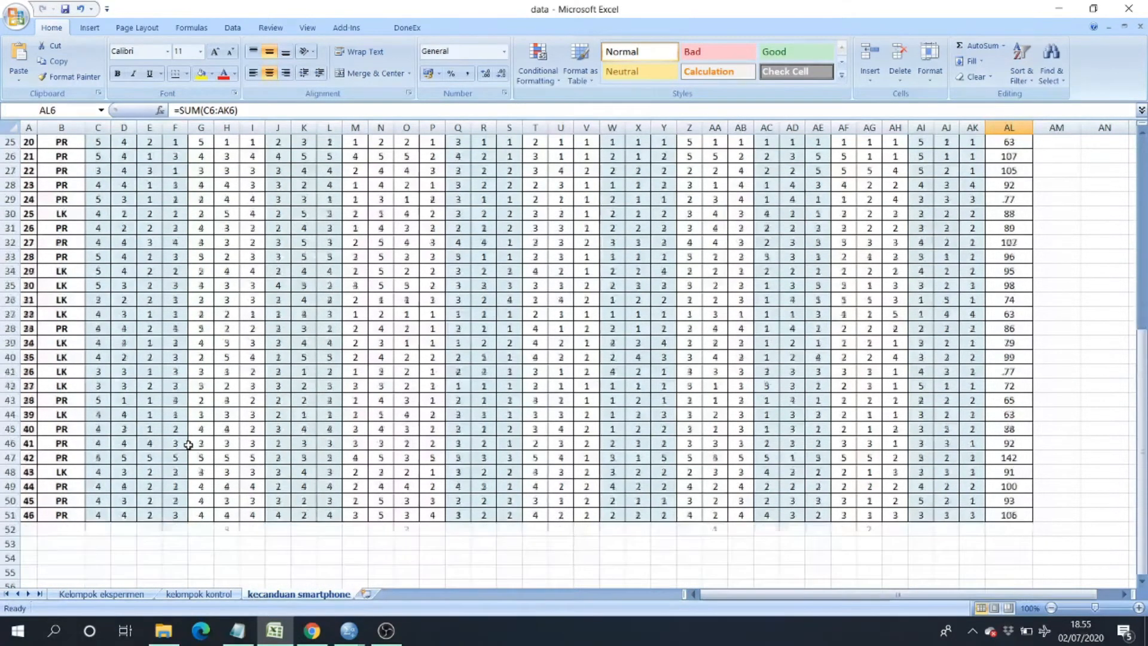
scroll(353, 446, "down", 4)
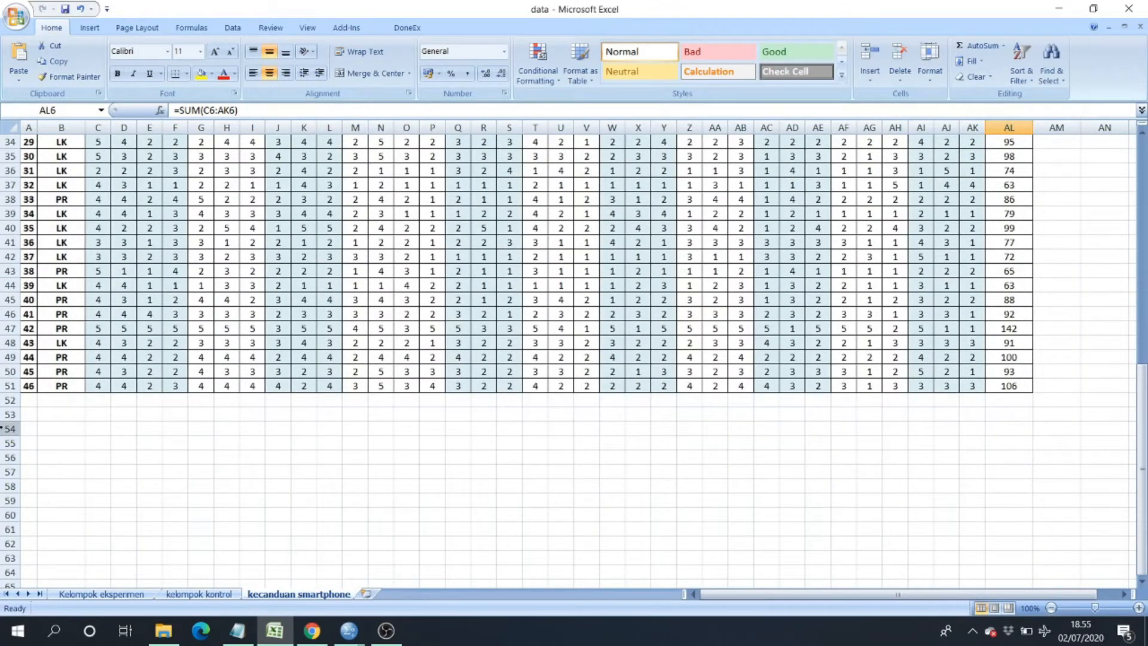
left_click(28, 385)
left_click_drag(28, 386, 882, 387)
scroll(730, 487, "up", 11)
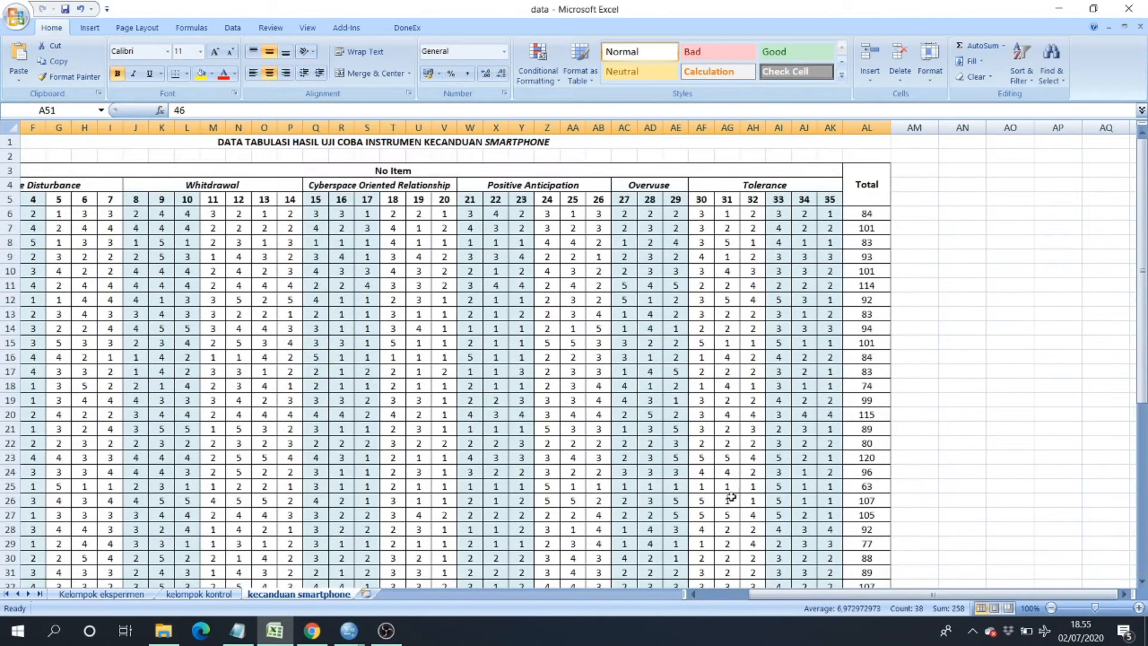
left_click_drag(794, 593, 729, 591)
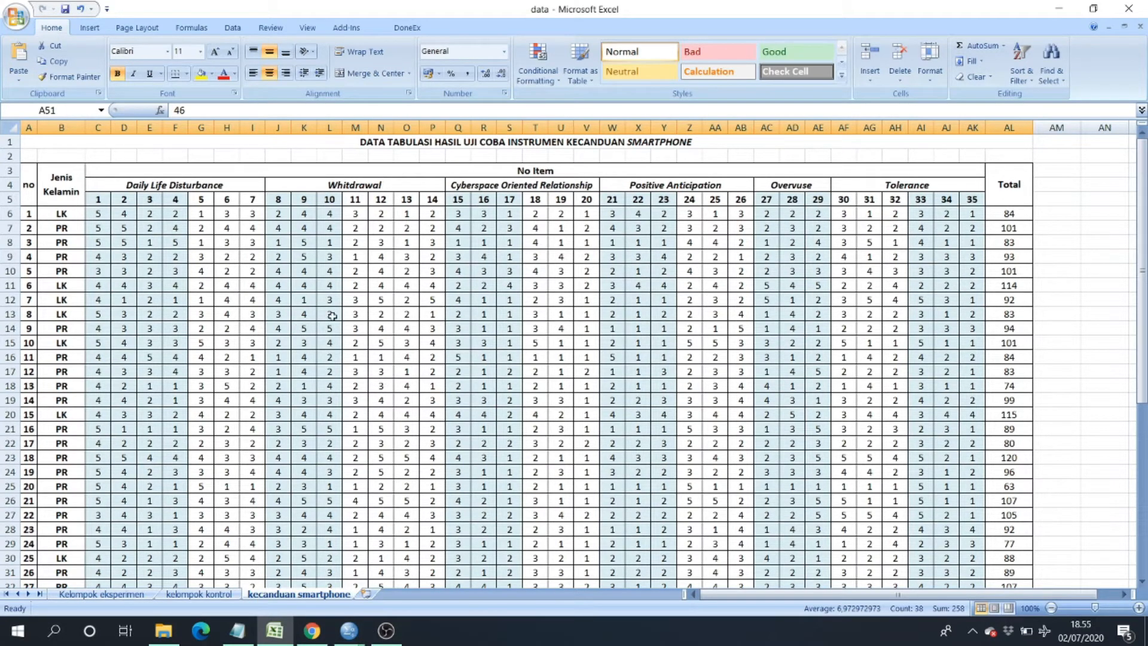
- Replace every PR entry in the Jenis Kelamin column with 2
left_click(66, 214)
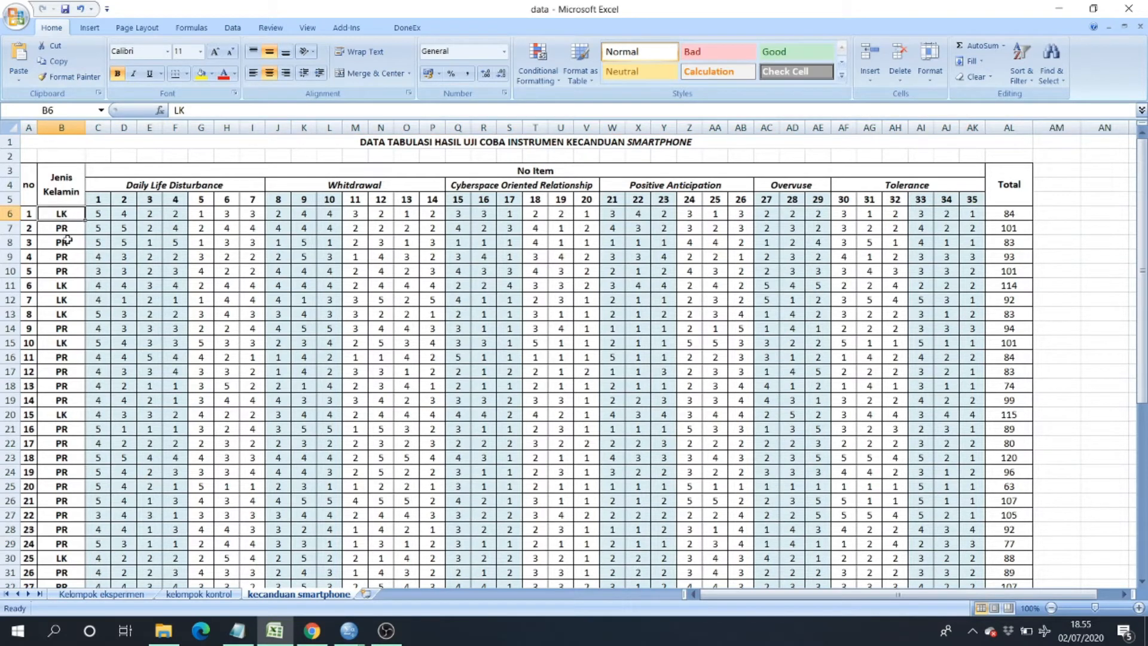
left_click(65, 128)
left_click(65, 214)
left_click(62, 128)
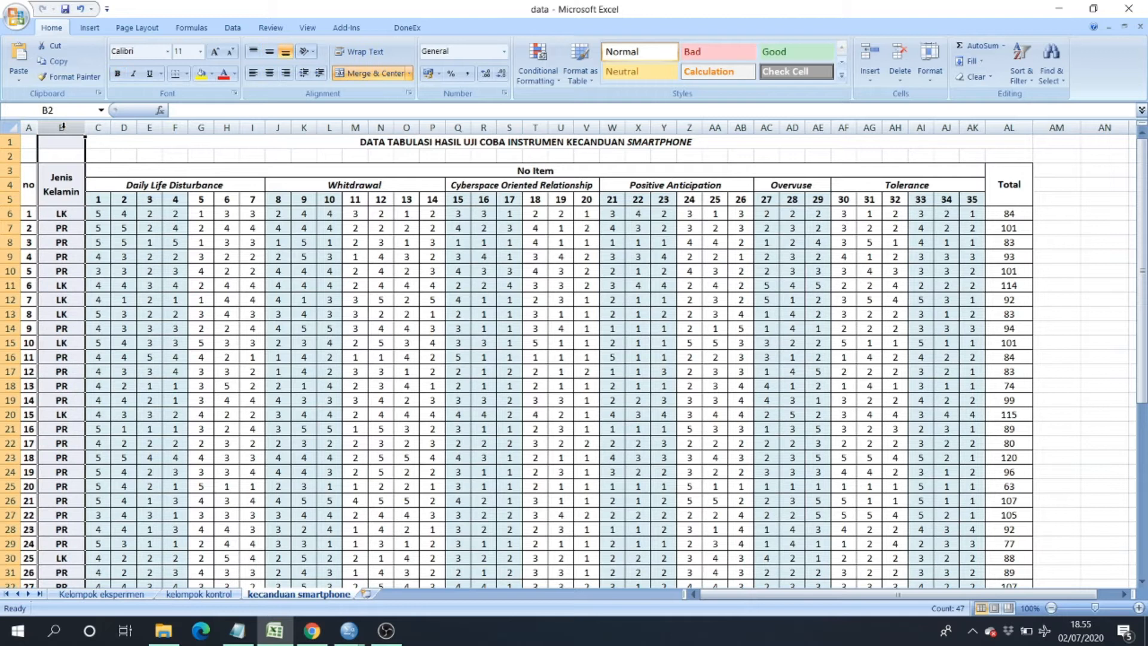
key("ctrl+f")
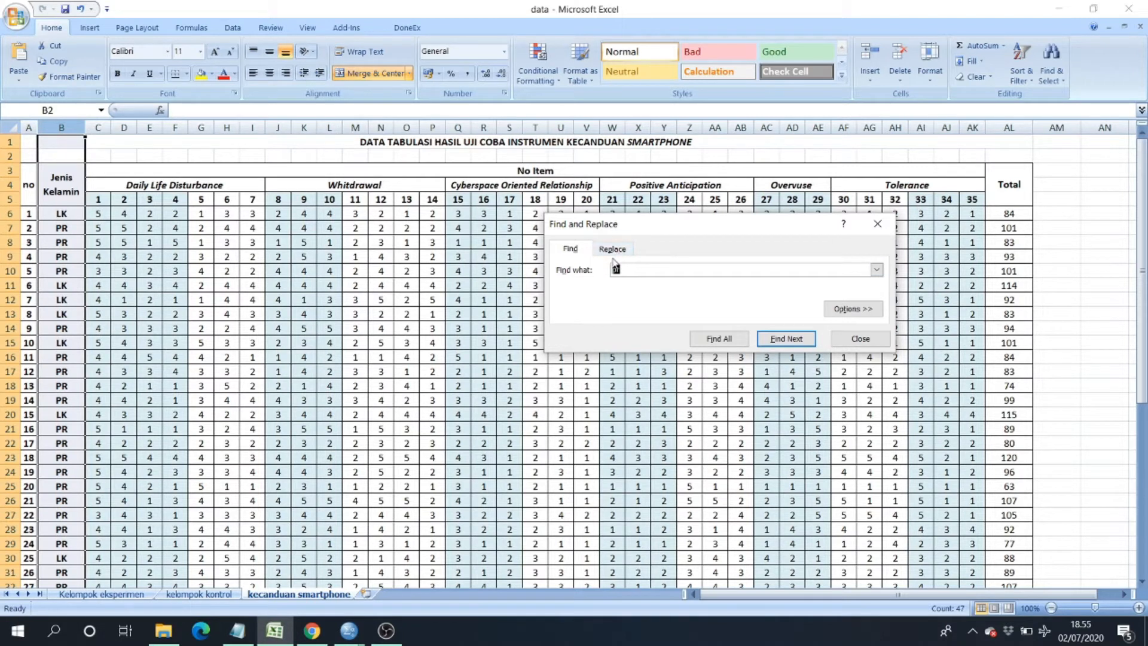
left_click(616, 251)
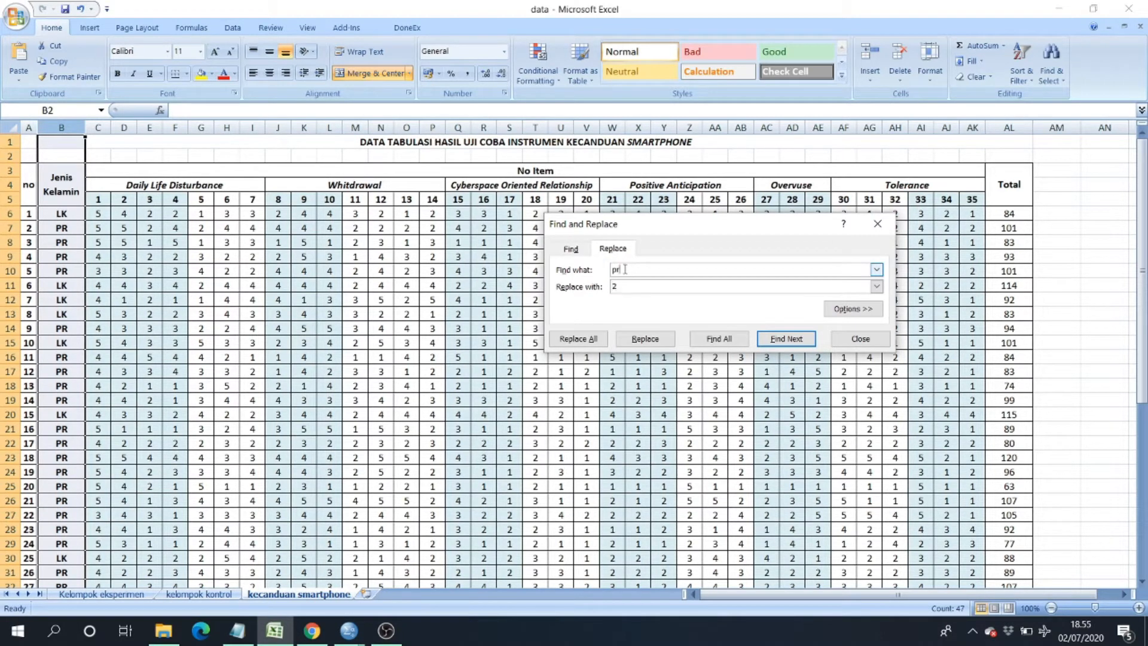
left_click(594, 339)
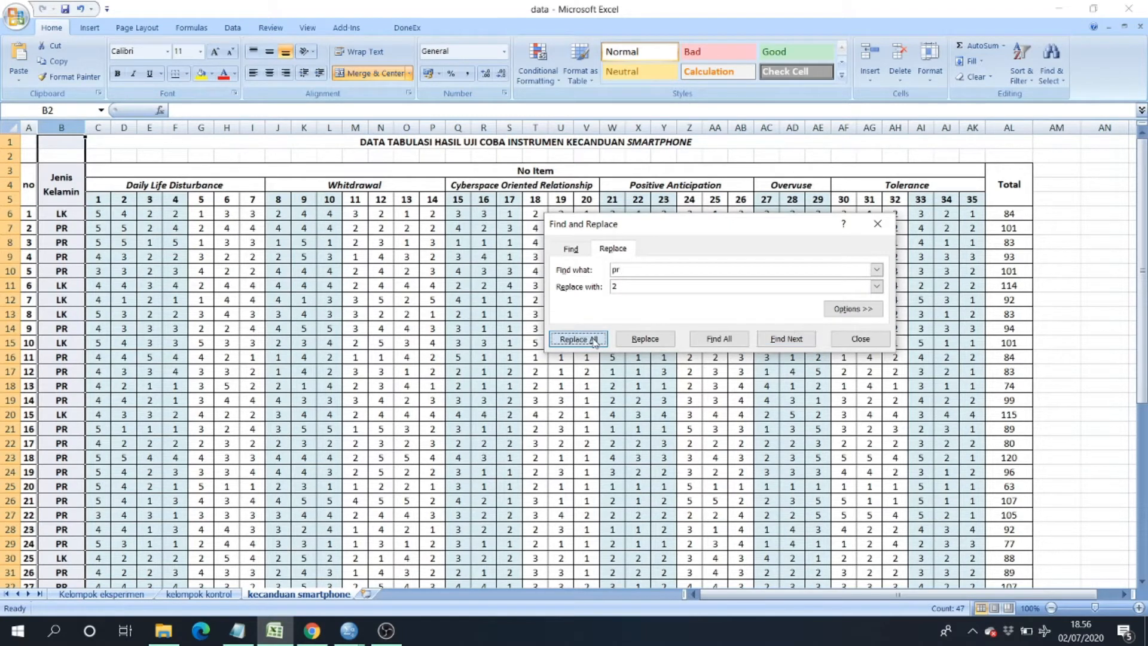
left_click(575, 354)
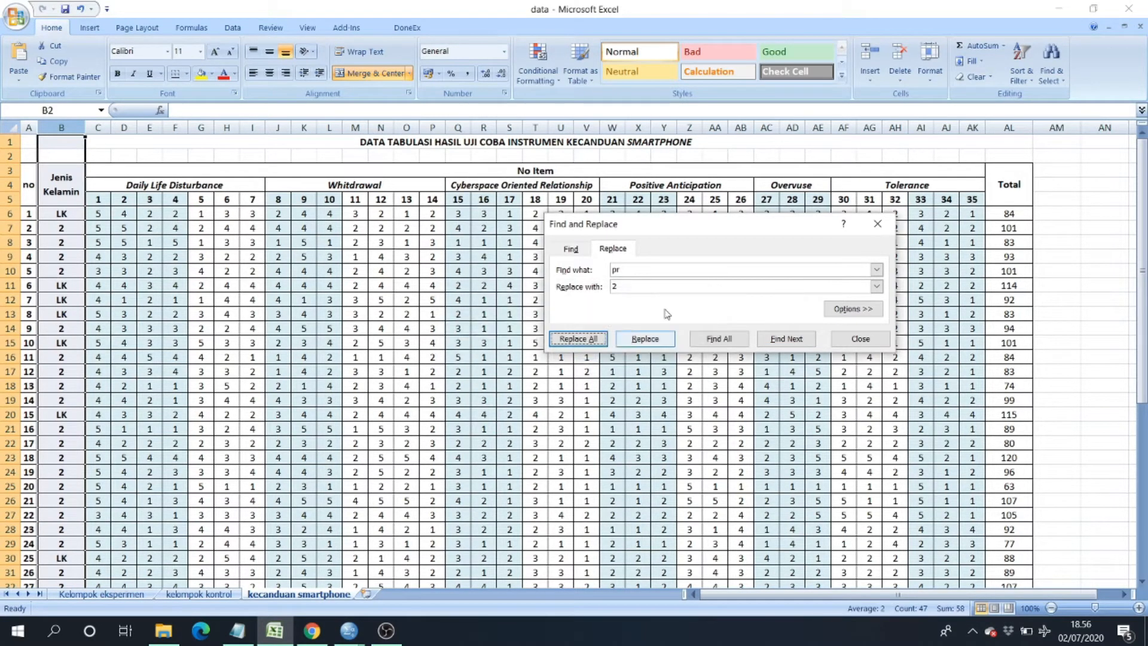
- Replace every LK entry in the Jenis Kelamin column with 1 and close Find and Replace
left_click(620, 270)
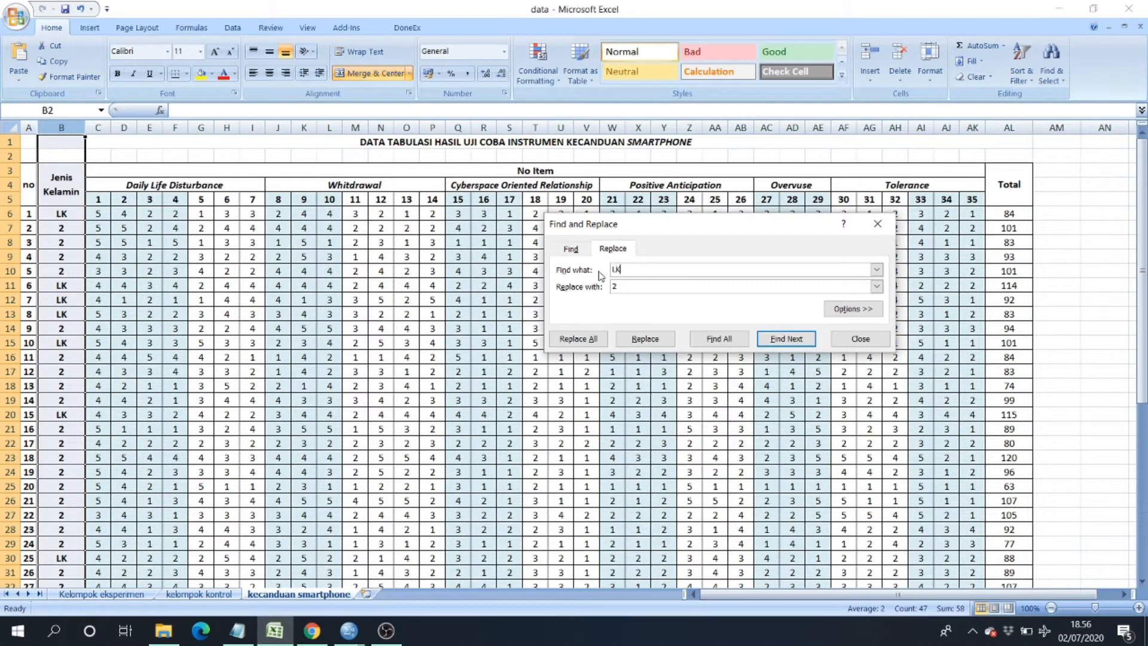
double_click(610, 286)
type("1")
left_click(592, 339)
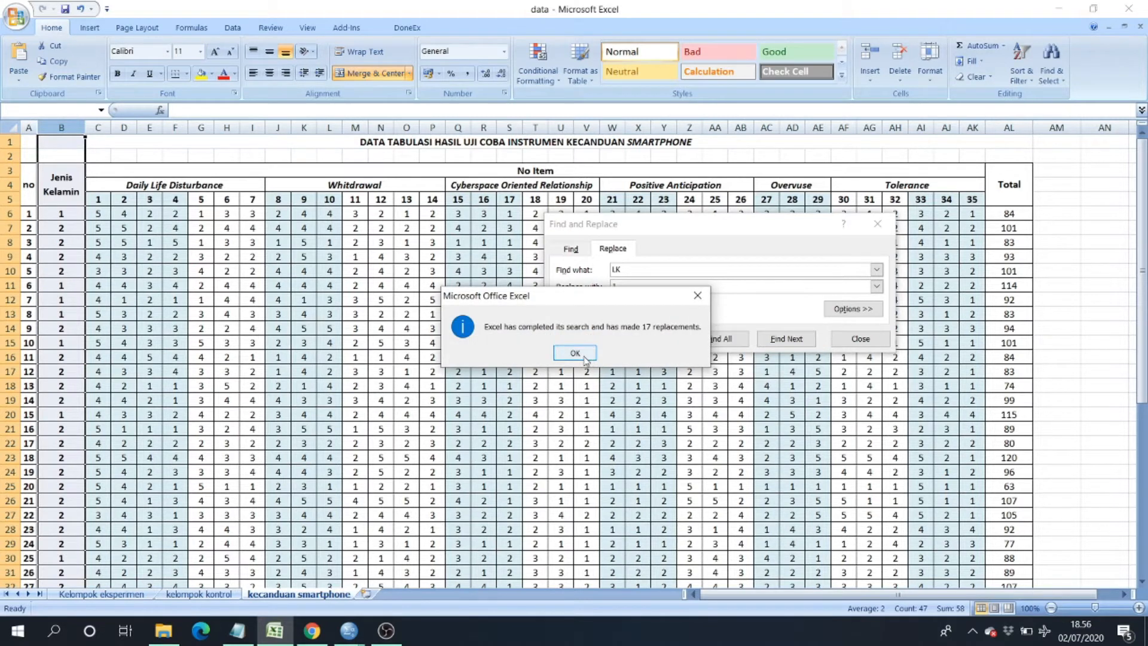
left_click(583, 354)
left_click(877, 223)
left_click_drag(149, 314, 149, 297)
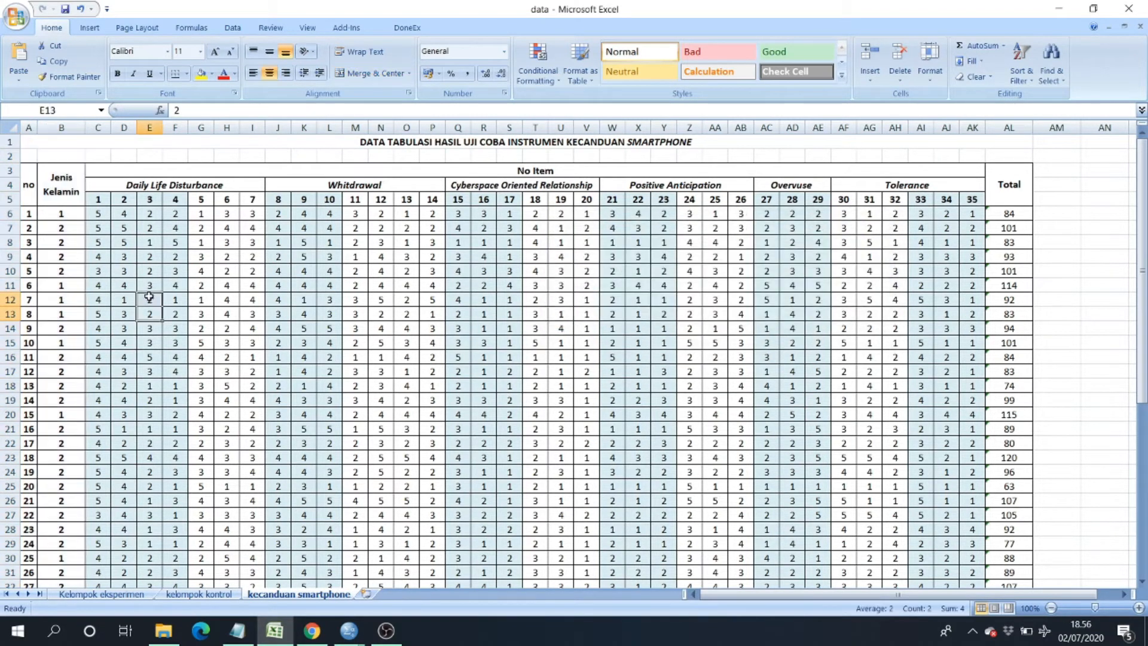
- Copy the gender codes in B6:B51 and switch to the other open application
left_click(78, 214)
scroll(80, 421, "down", 10)
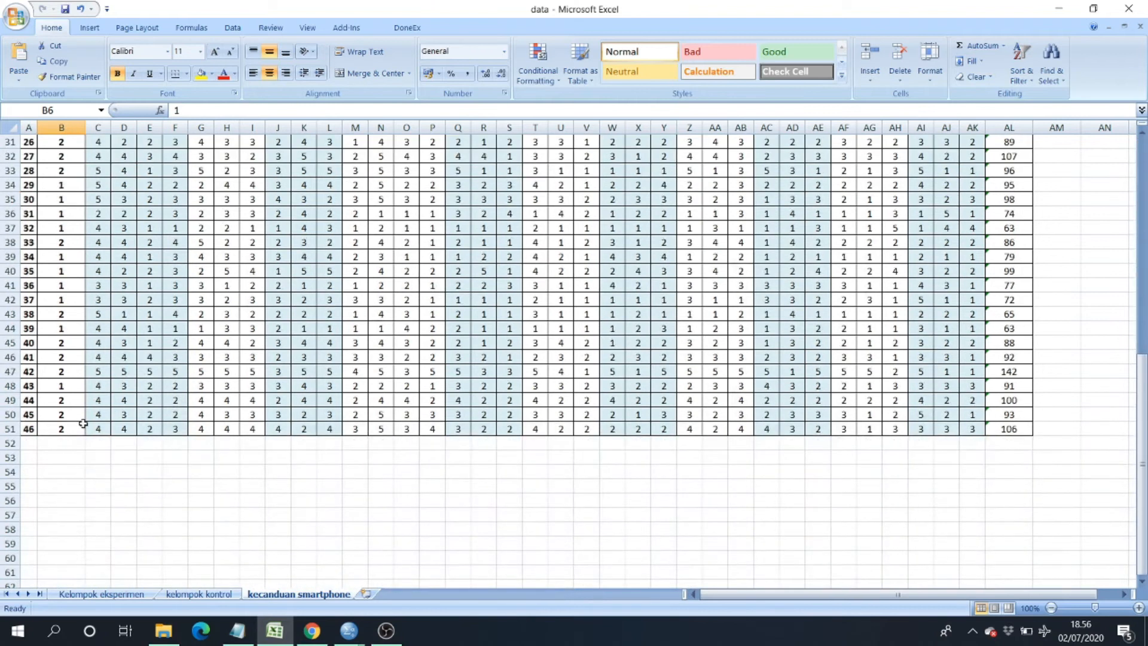
left_click(71, 428, "shift")
key("ctrl+c")
key("alt+Tab")
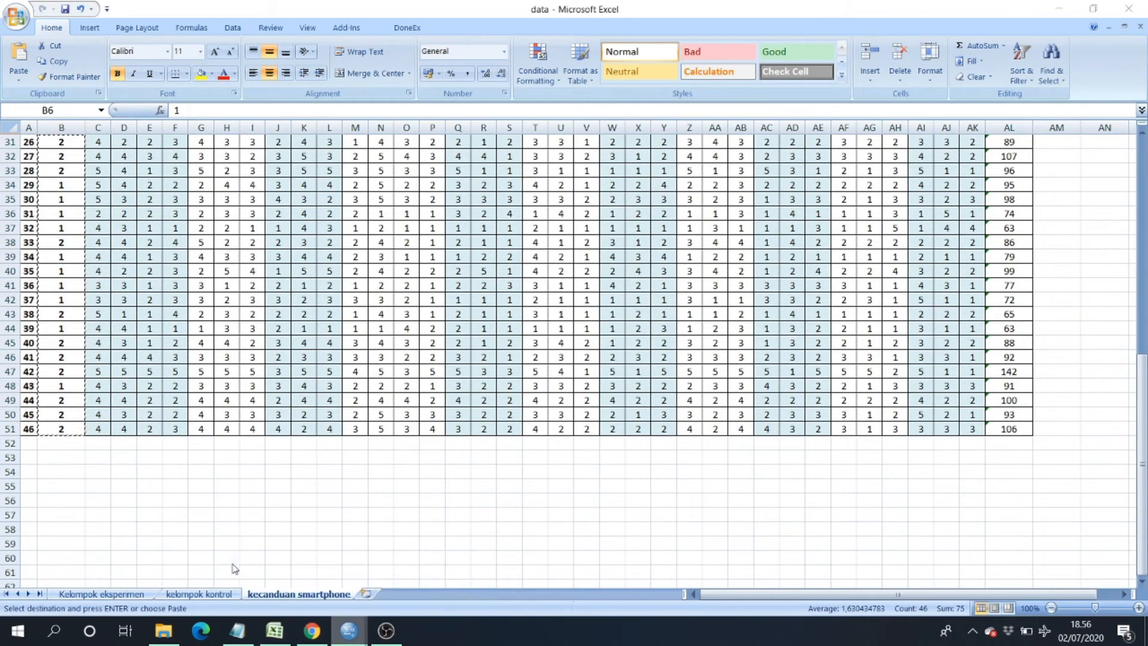
- Paste the copied gender codes into the first empty variable column from row 1, and switch back to Excel
left_click(295, 213)
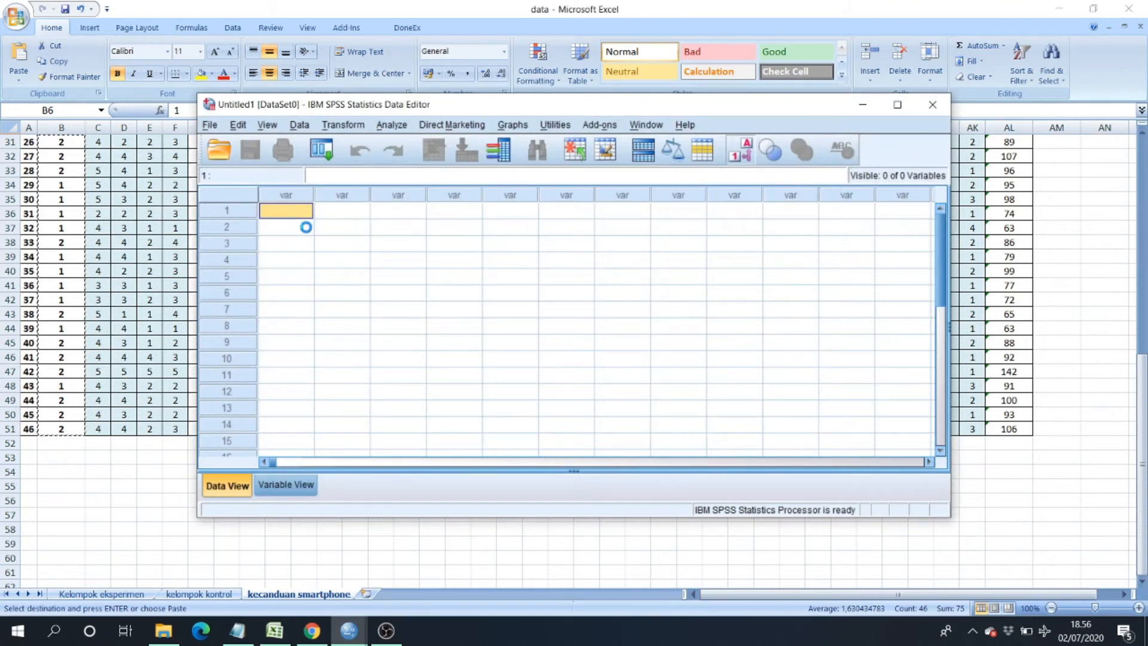
key("ctrl+v")
key("alt+Tab")
- Copy the respondents' total scores in AL6:AL51 of the kecanduan smartphone sheet
scroll(1034, 317, "up", 4)
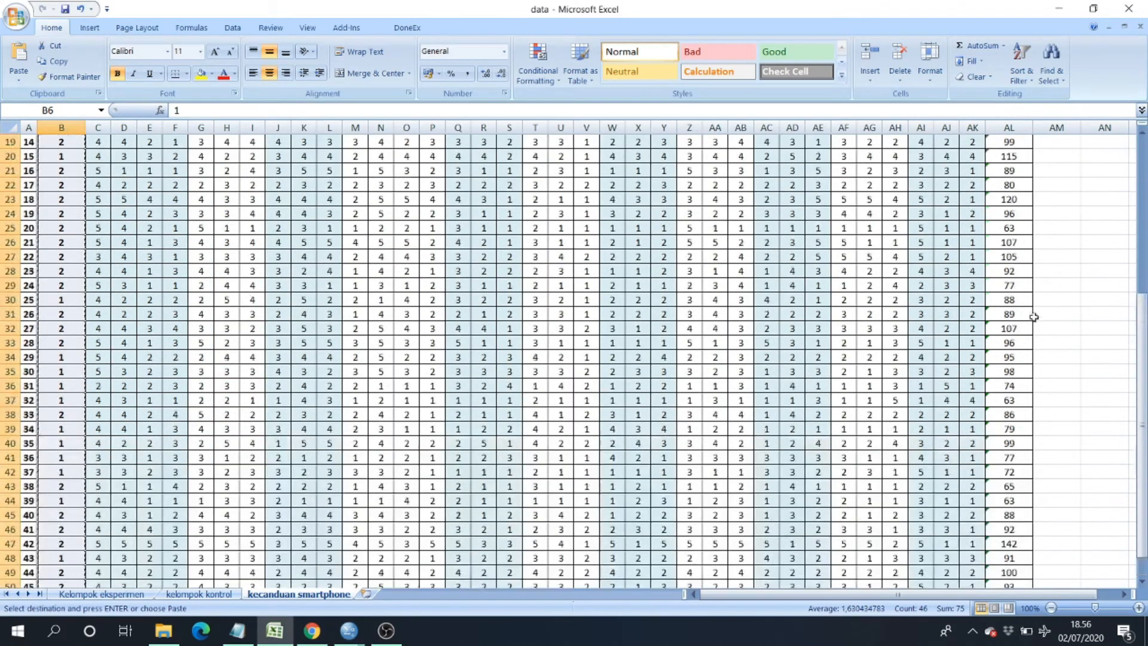
scroll(1034, 317, "up", 6)
left_click(1009, 227)
scroll(1022, 348, "down", 3)
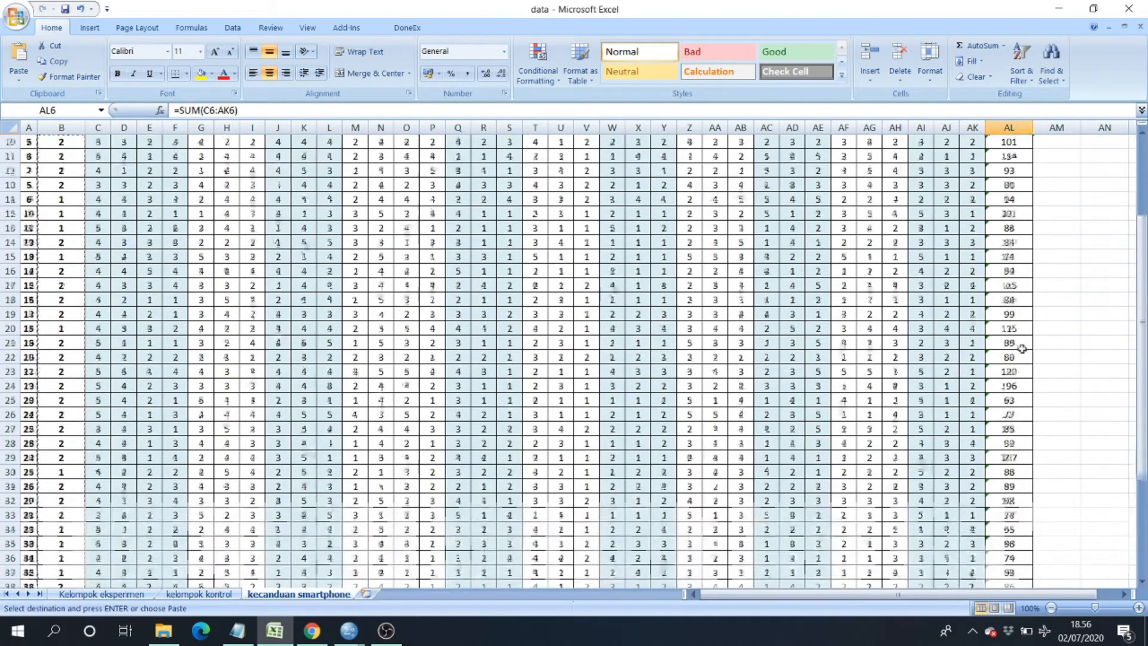
scroll(1023, 349, "down", 11)
left_click(1010, 256)
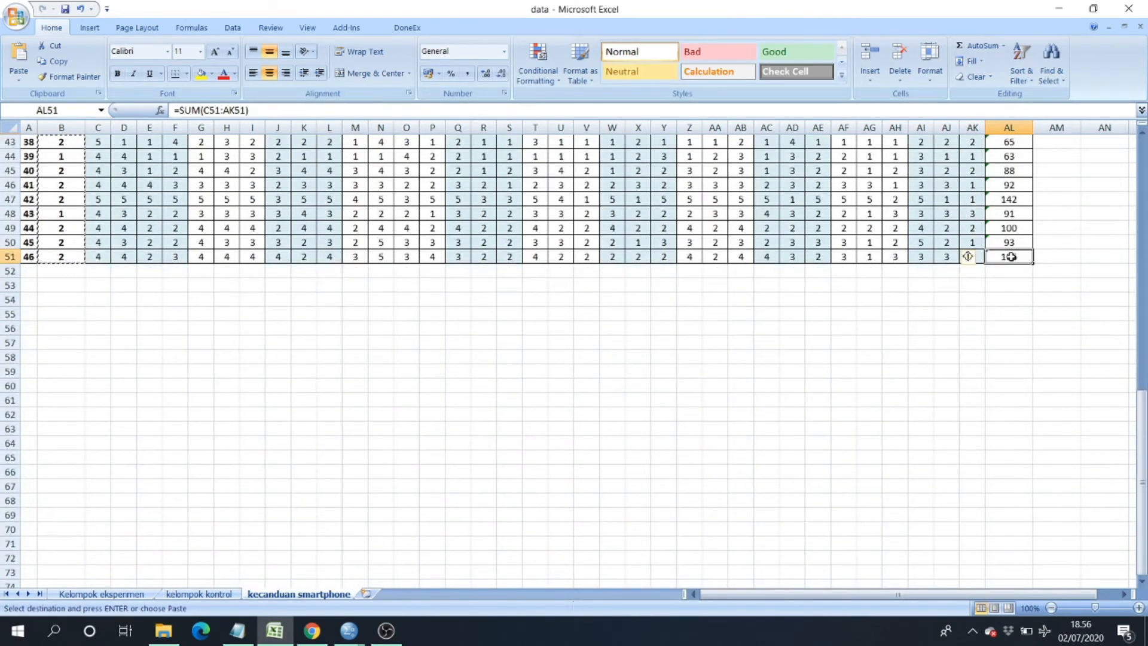
scroll(1011, 257, "up", 14)
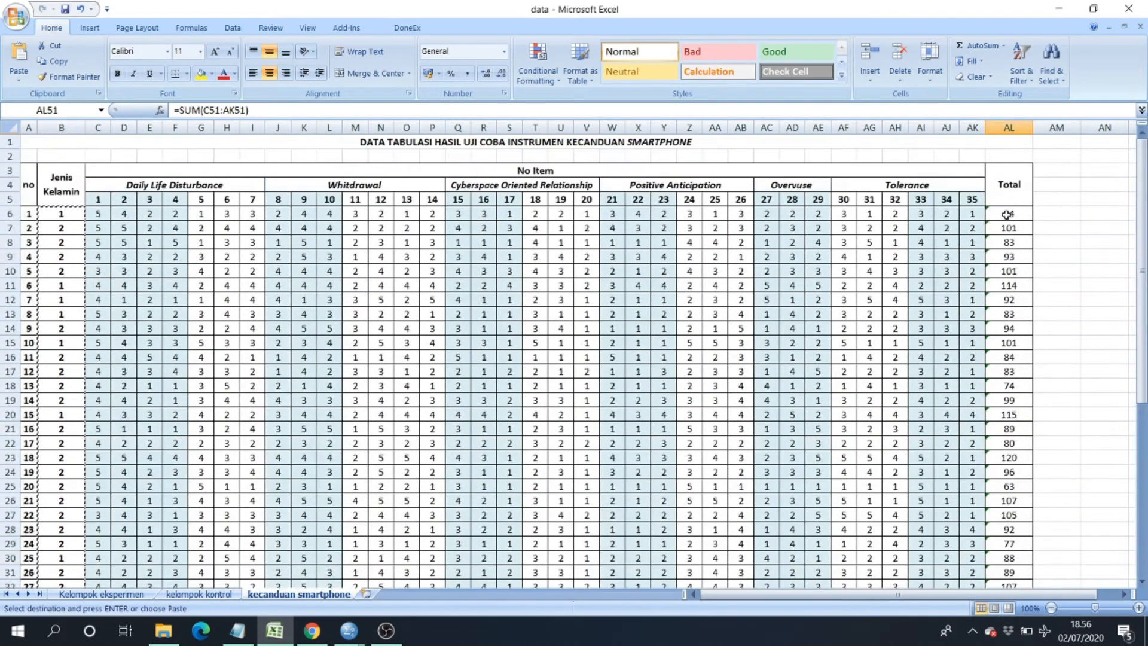
left_click(1008, 214, "shift")
key("ctrl+c")
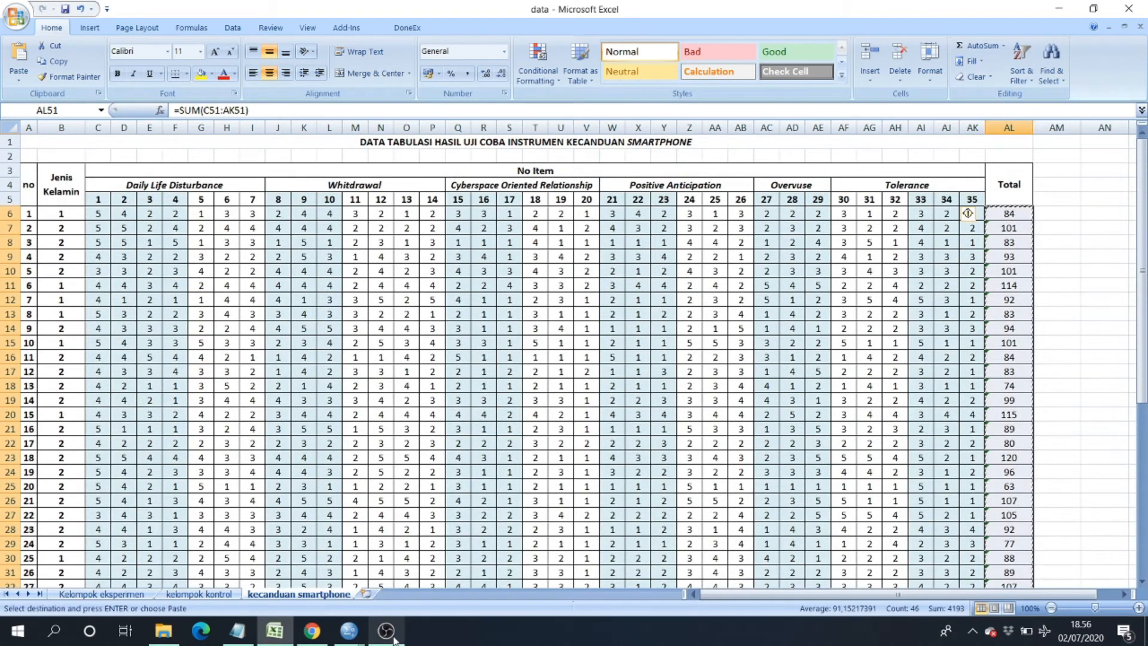
- Switch to the SPSS Data Editor and paste the total scores into the second variable column from row 1
mouse_move(350, 631)
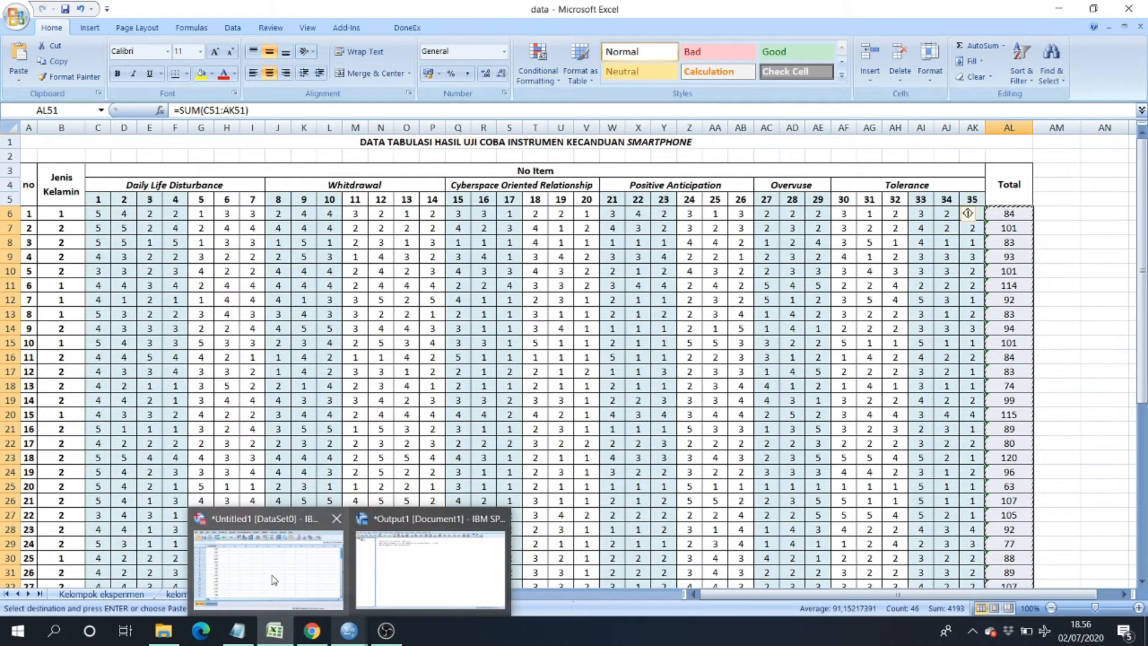
left_click(273, 580)
left_click(347, 214)
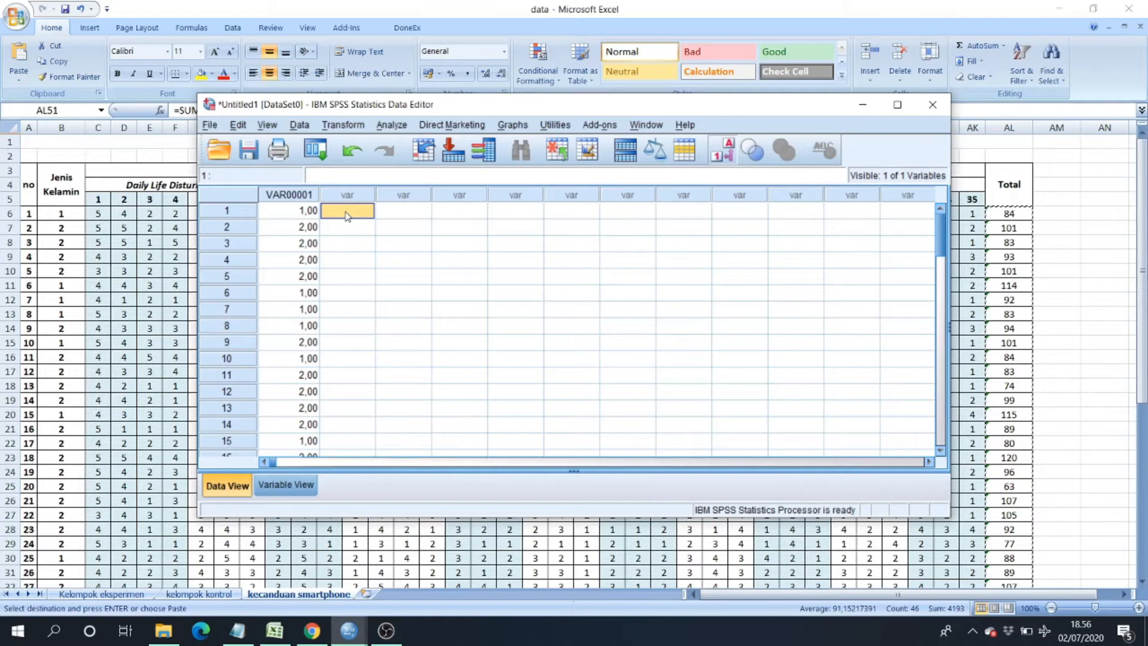
key("ctrl+v")
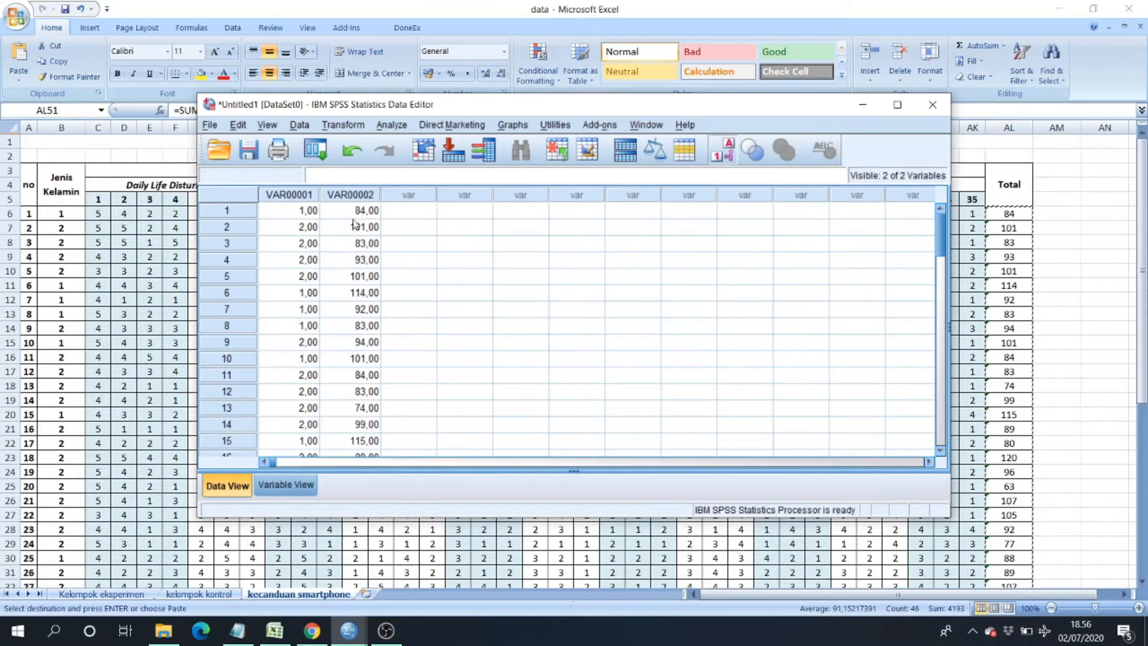
- Rename the first variable as Gender and the second as Kecanduan_smartphone
left_click(275, 488)
left_click(290, 192)
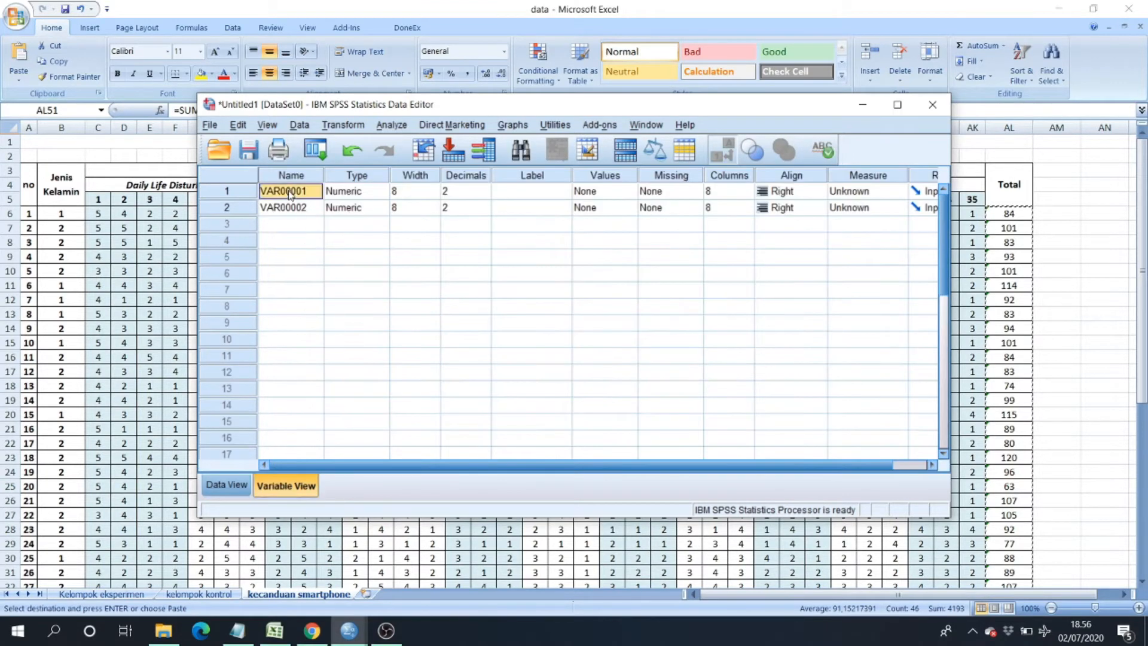
type("J")
left_click(319, 209)
type("Kecanduan")
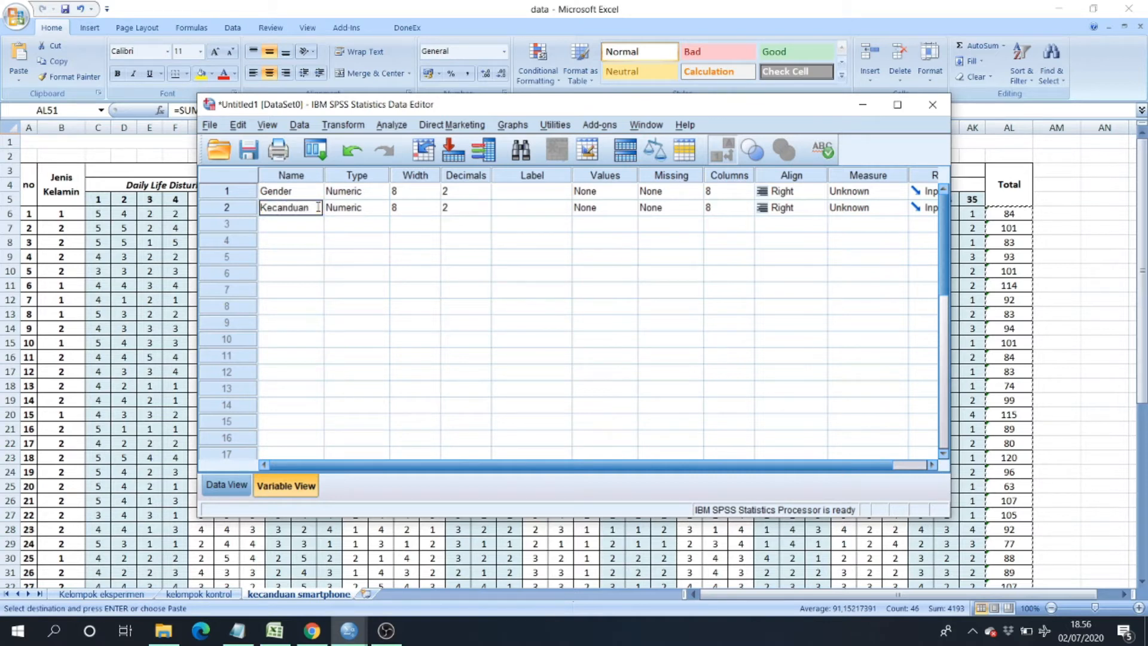
type("_smartphone")
left_click(503, 306)
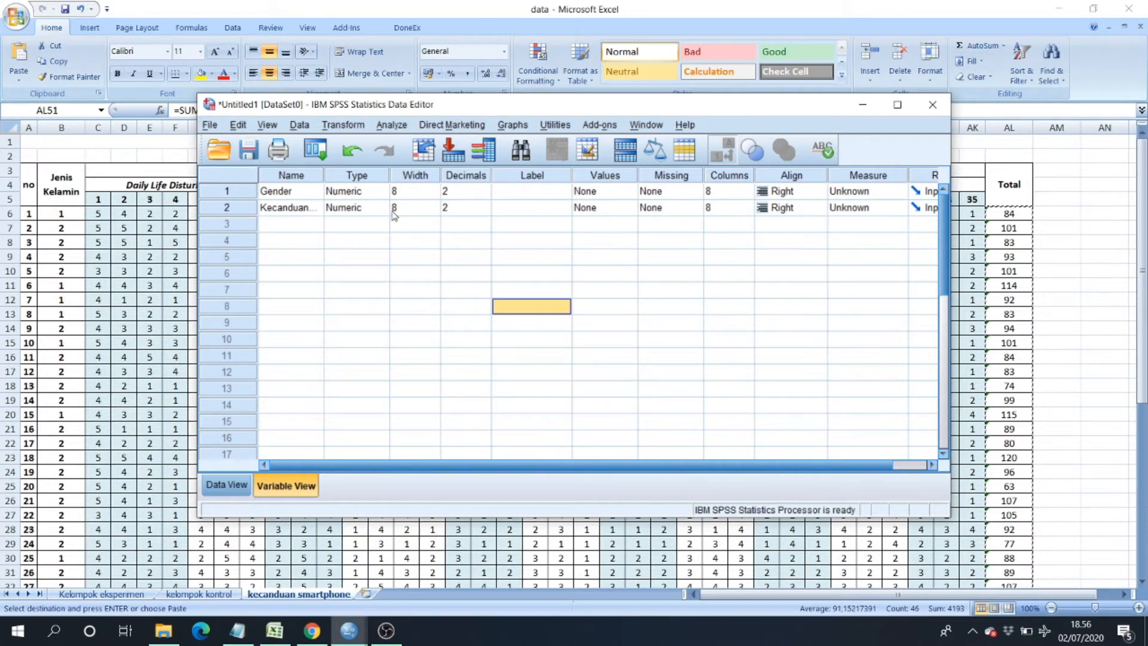
- Define value labels for the Gender variable: 1 as Laki-laki and 2 as Perempuan
left_click(626, 193)
left_click(633, 192)
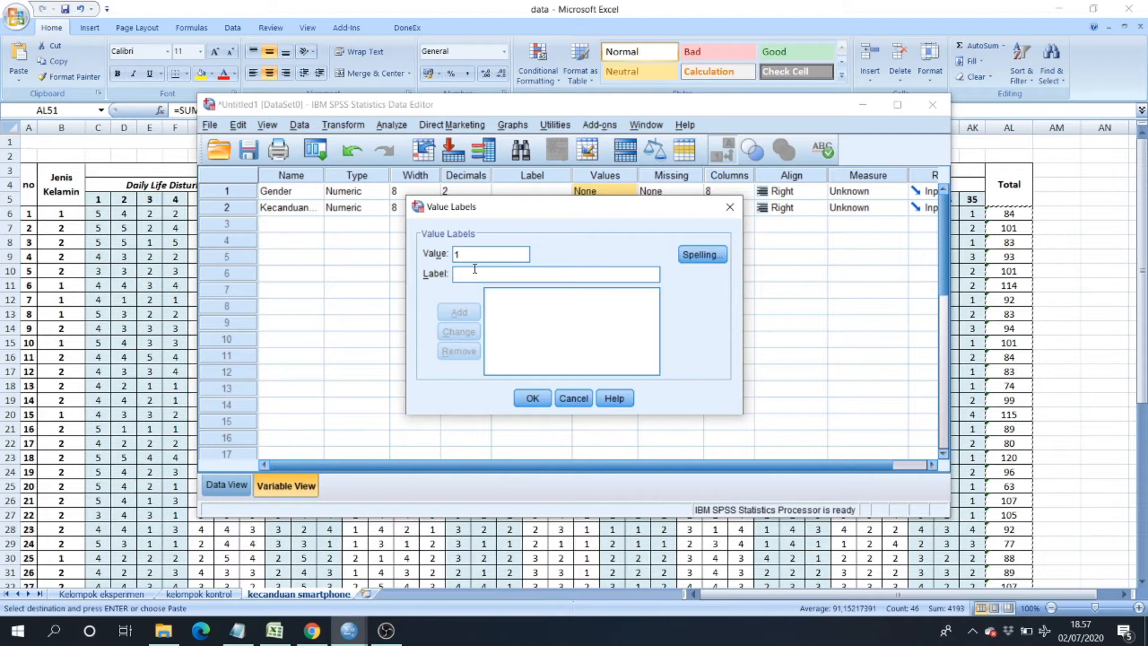
type("Laki-laki")
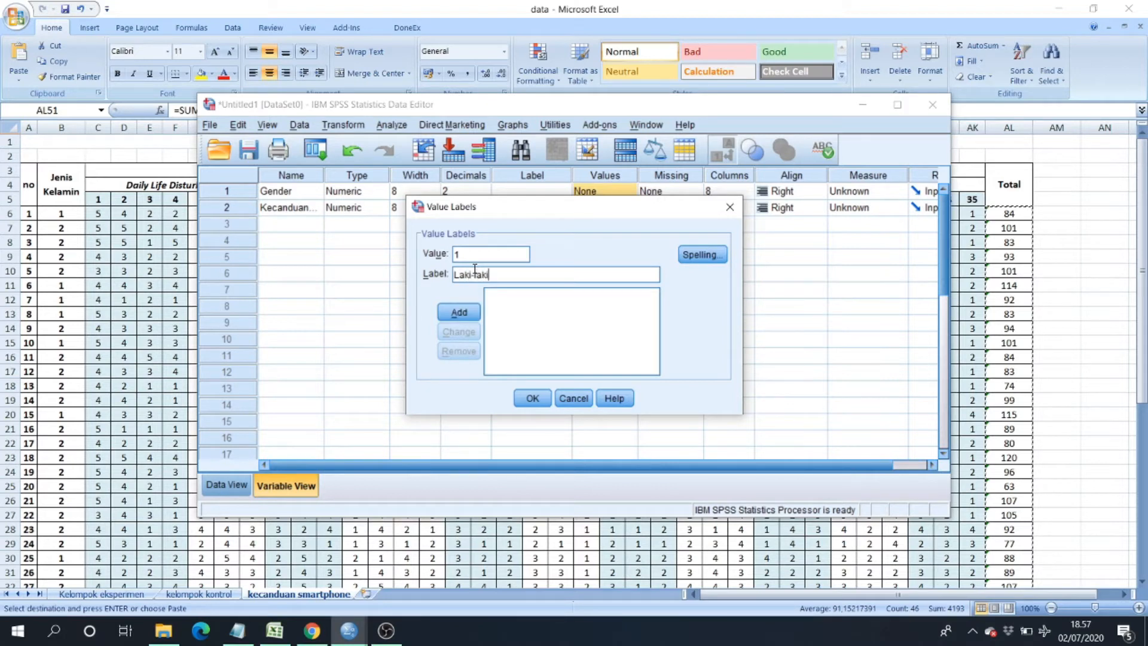
left_click(471, 309)
left_click(464, 274)
type("Pere")
left_click(460, 313)
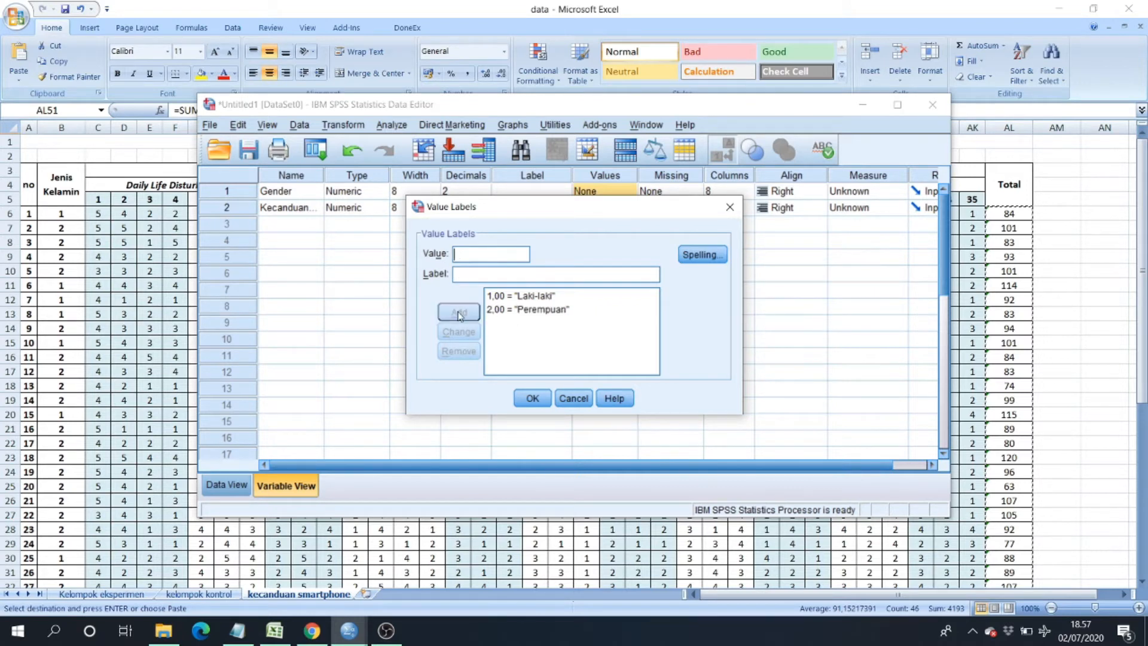
left_click(528, 398)
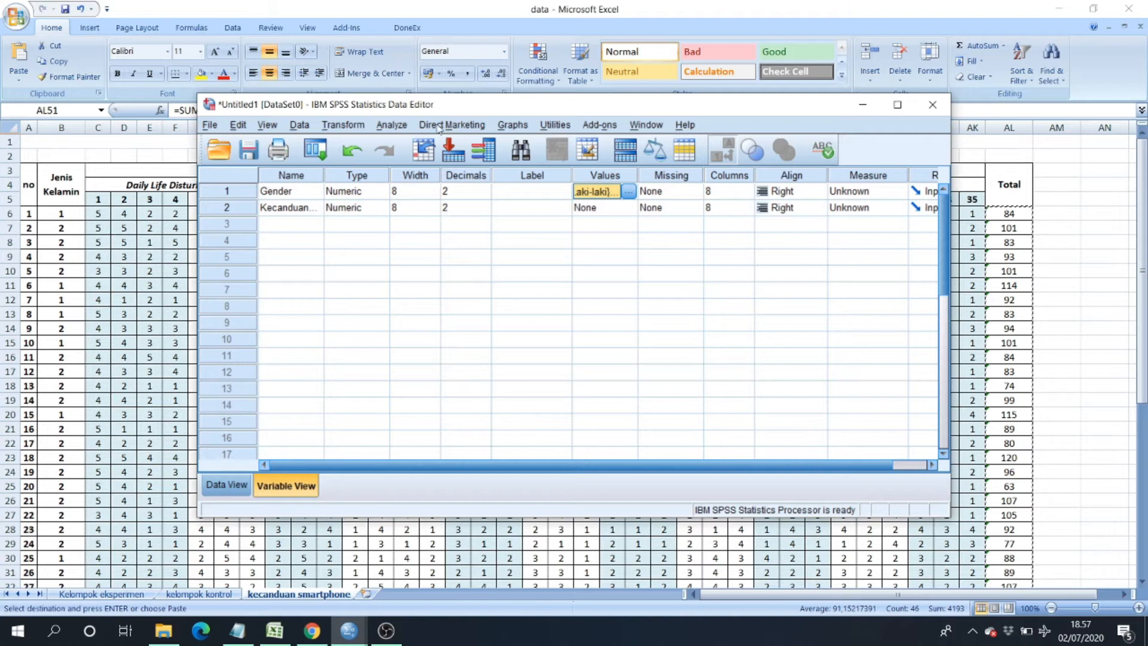
- Review the data rows of both variables, toggling the display of value labels off and on again
left_click(227, 485)
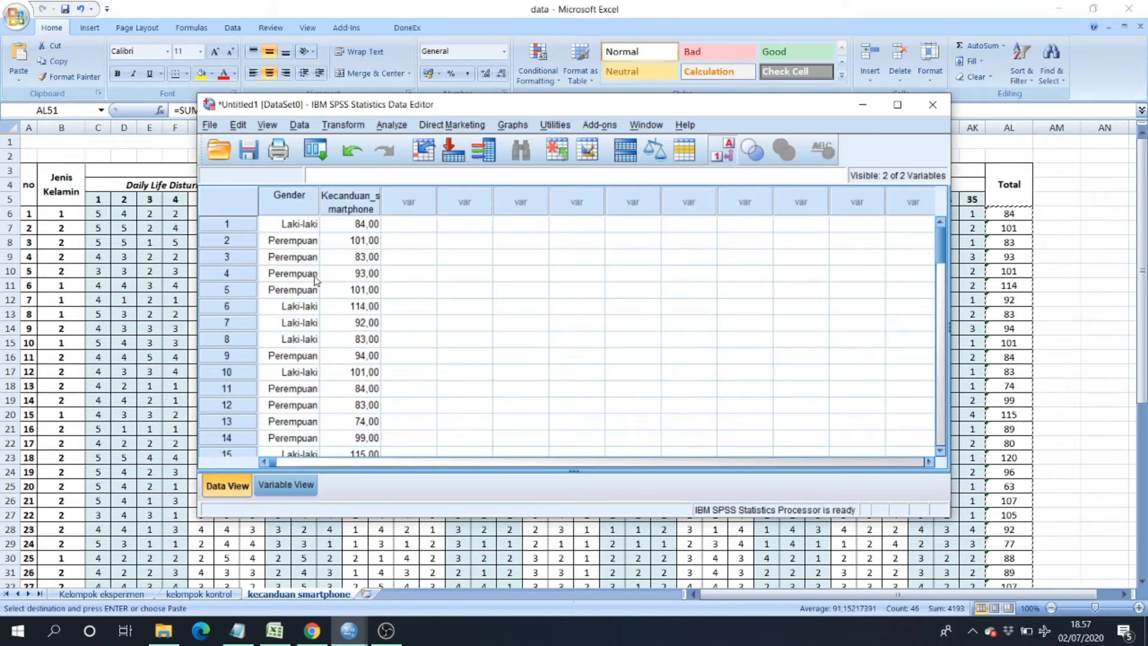
left_click(733, 154)
left_click(734, 154)
scroll(313, 291, "down", 7)
scroll(313, 291, "up", 7)
- Compare the Jenis Kelamin codes in the Excel sheet with the labelled Gender rows in the SPSS Data Editor
left_click(58, 210)
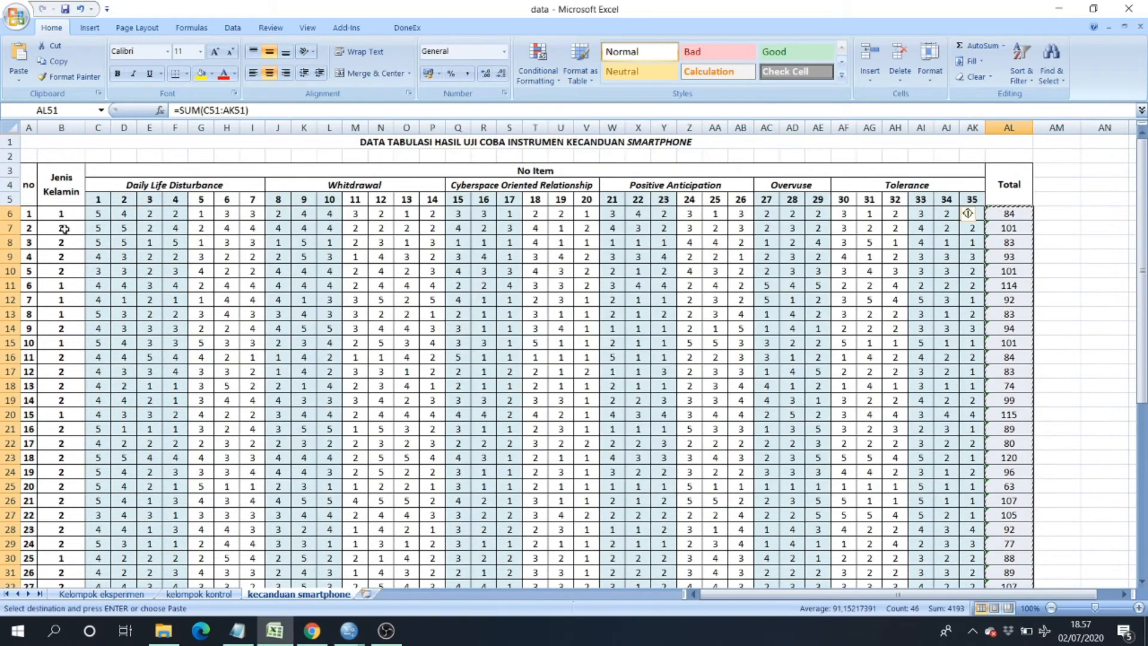
left_click(63, 218)
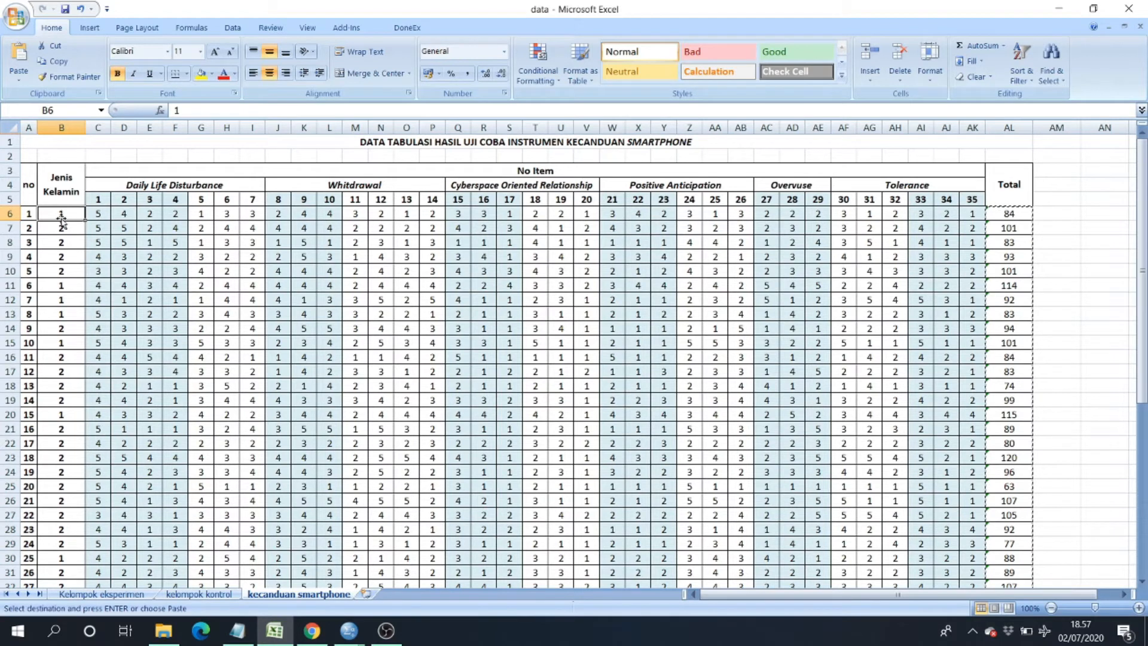
left_click(349, 630)
left_click(332, 519)
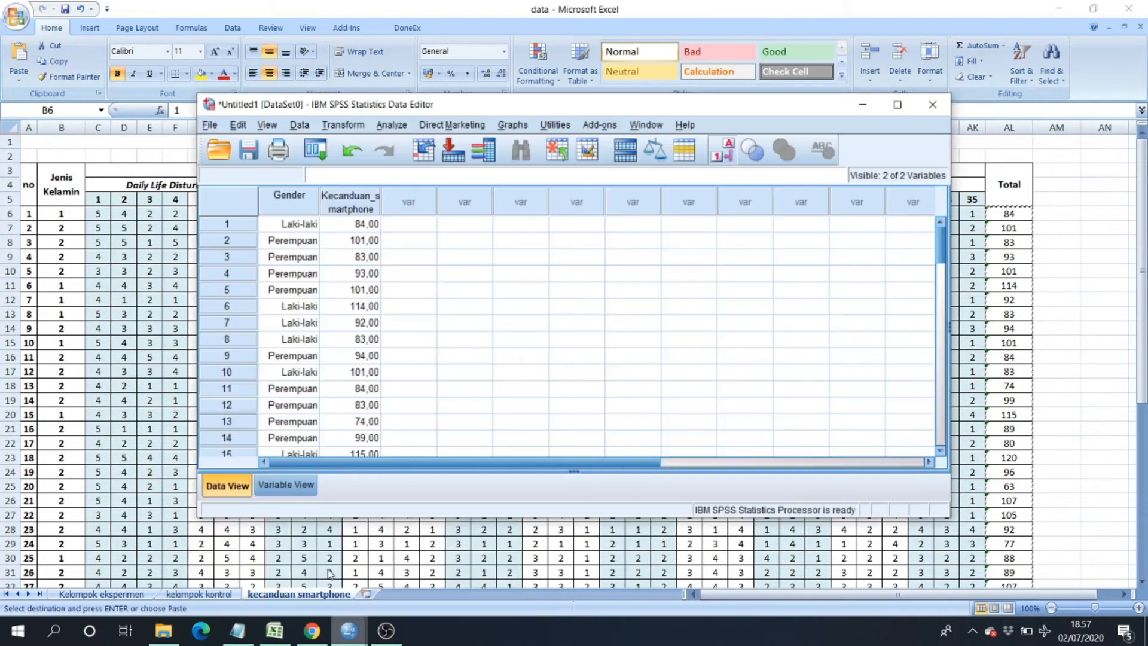
scroll(350, 306, "down", 3)
scroll(377, 311, "up", 7)
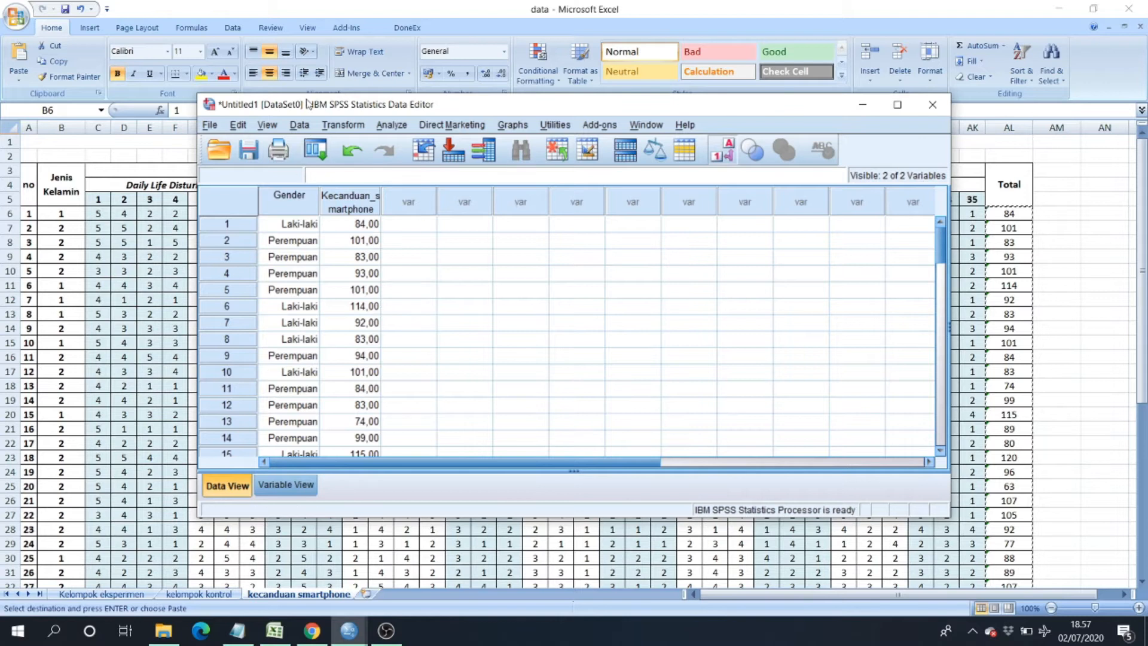
- Set up an Independent-Samples T Test with Kecanduan_smartphone as test variable and Gender as grouping variable
left_click(405, 124)
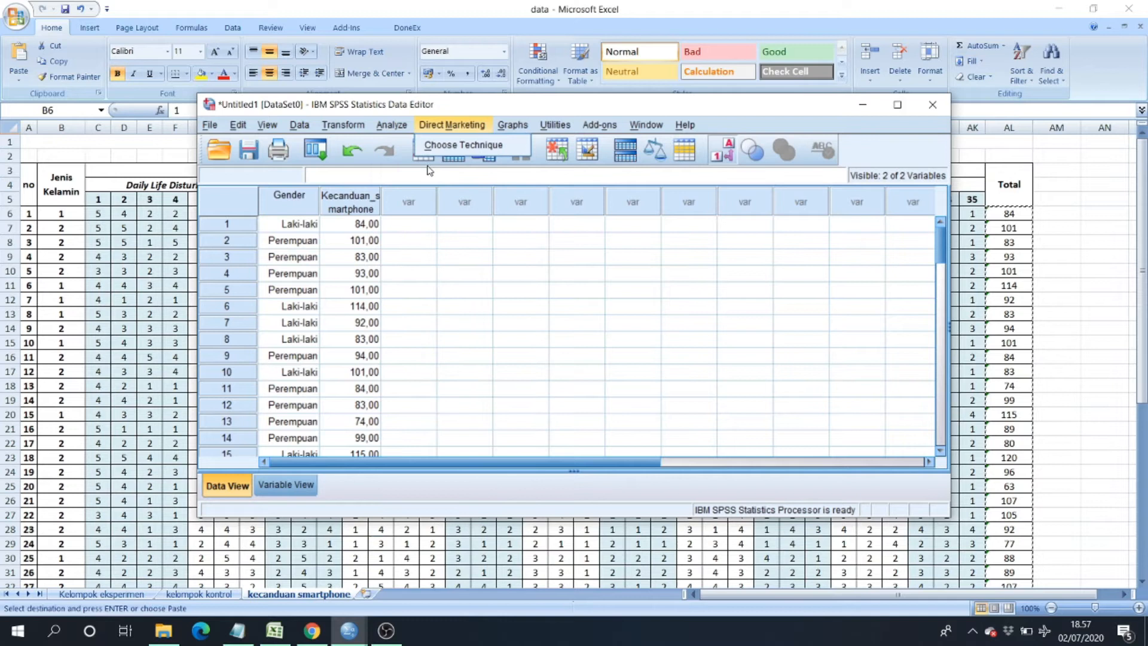
mouse_move(423, 198)
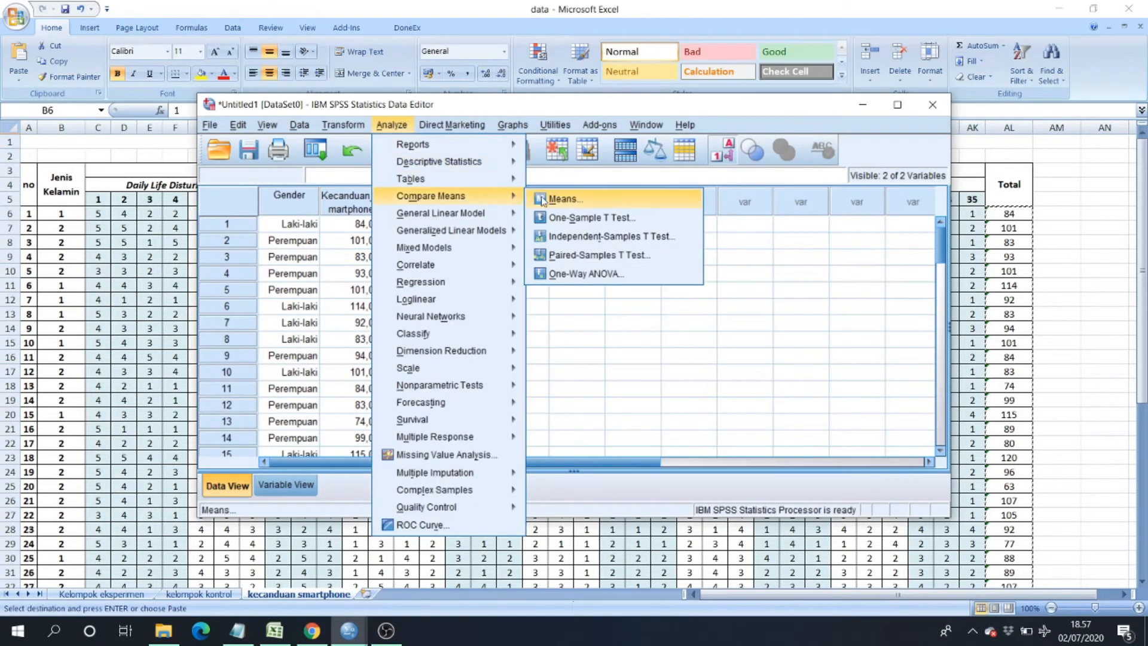
left_click(685, 238)
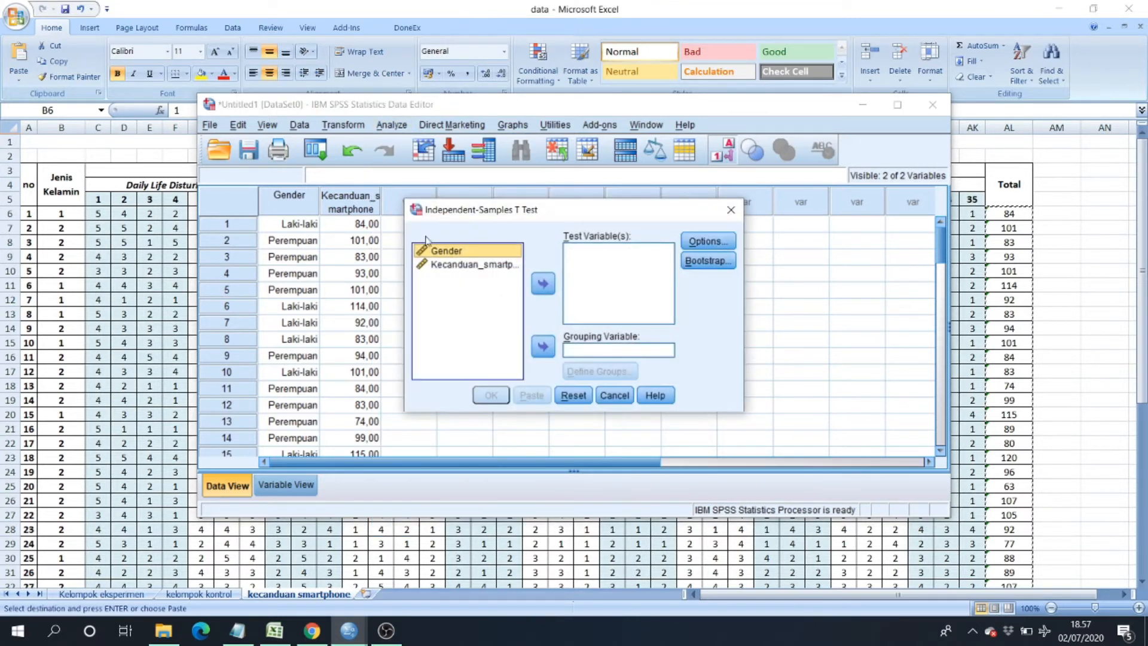
left_click(477, 264)
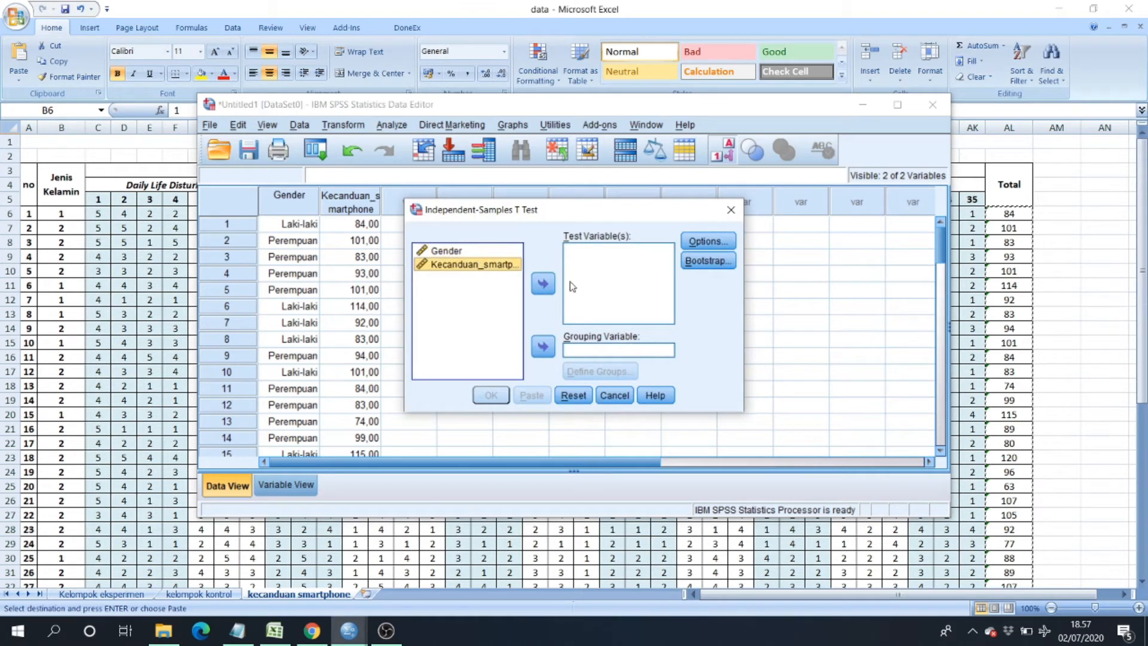
left_click(542, 283)
left_click(504, 286)
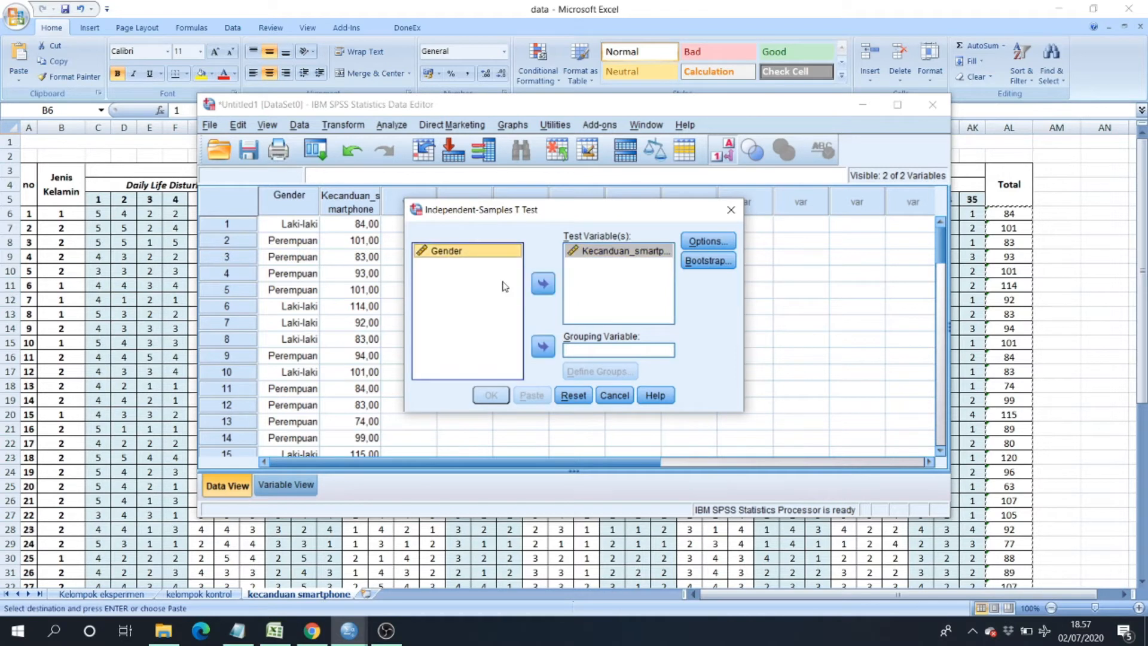
left_click(546, 347)
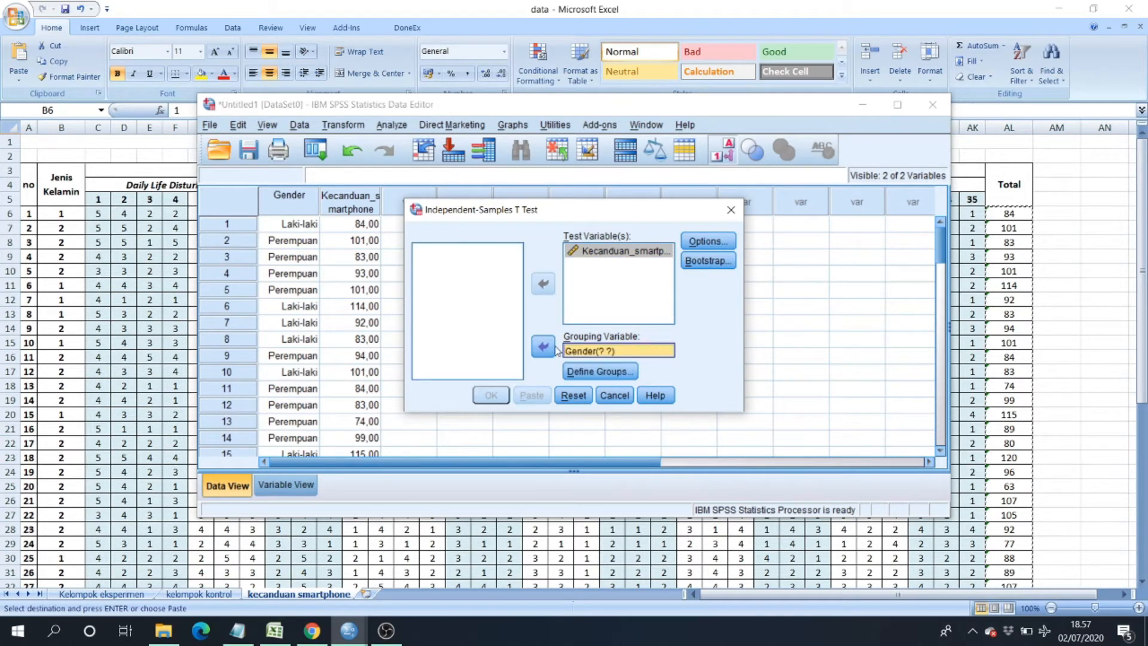
- Define the Gender groups as 1 and 2 and run the independent-samples t test
left_click(608, 372)
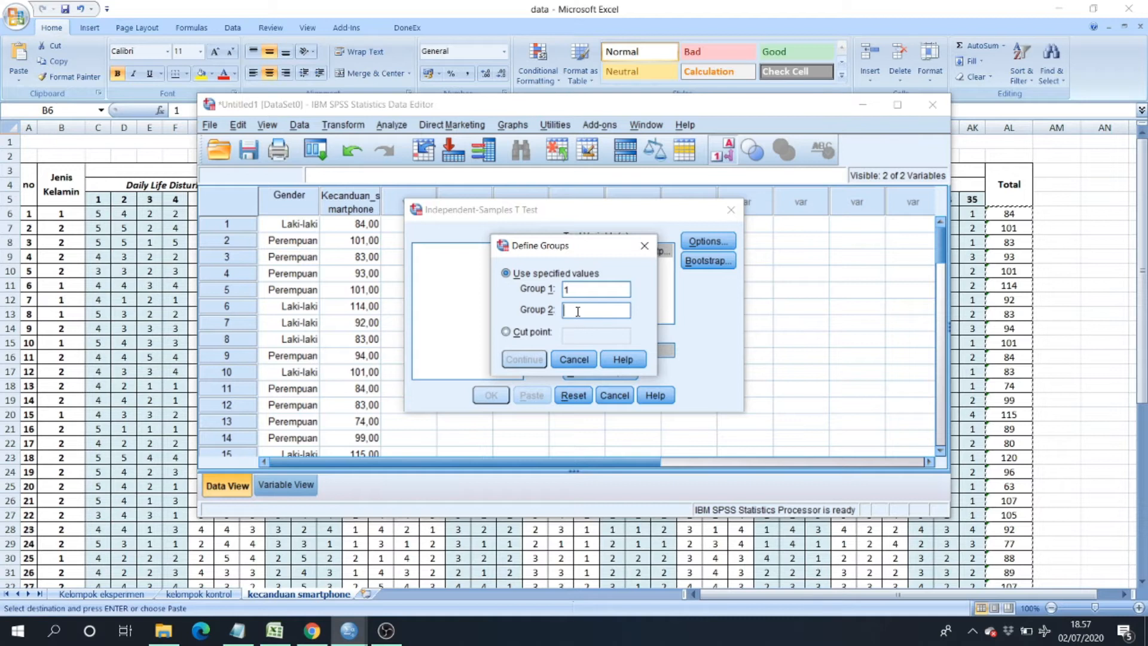
type("2")
left_click(524, 359)
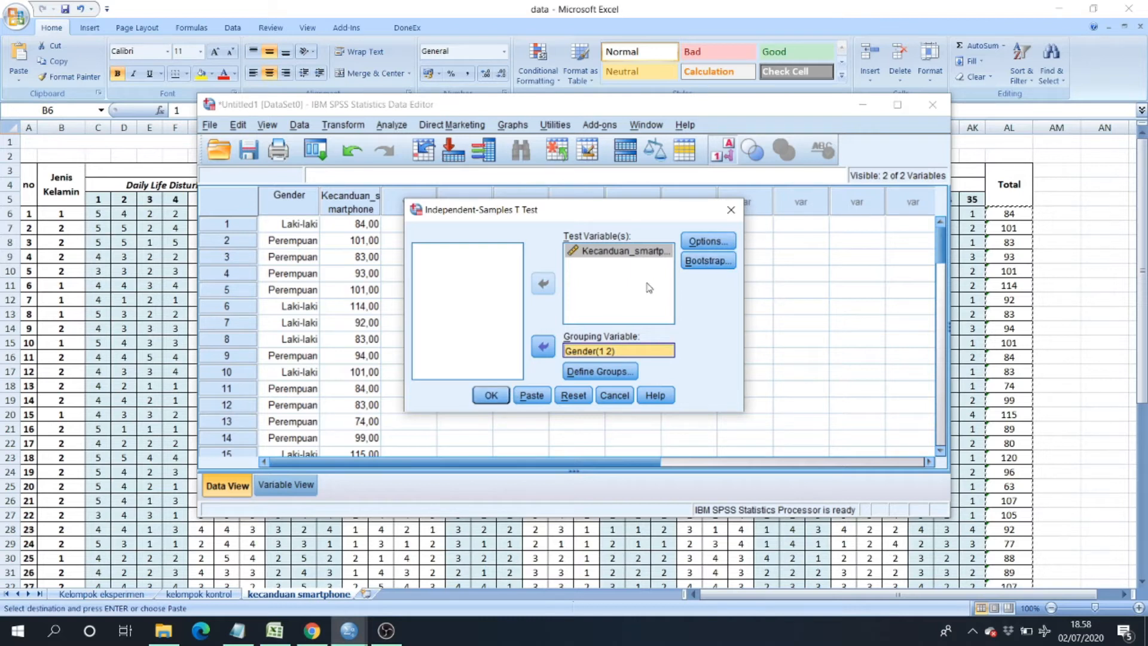
left_click(491, 395)
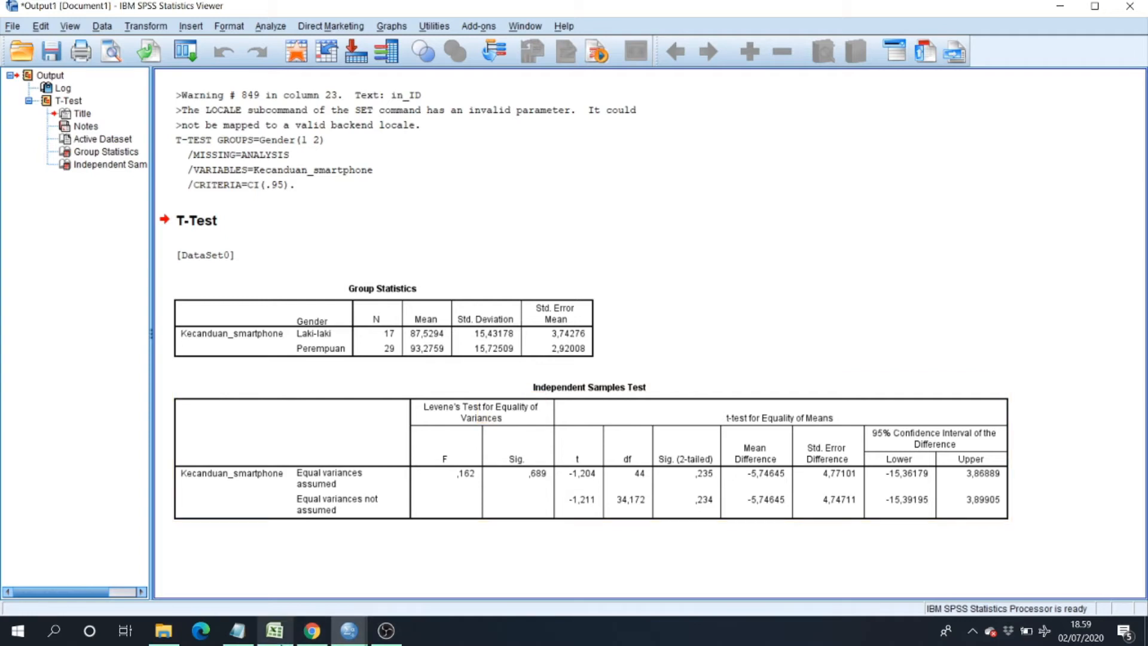
- Switch to the konsep dasar notes in Notepad and review the normality and homogeneity test requirements
left_click(237, 630)
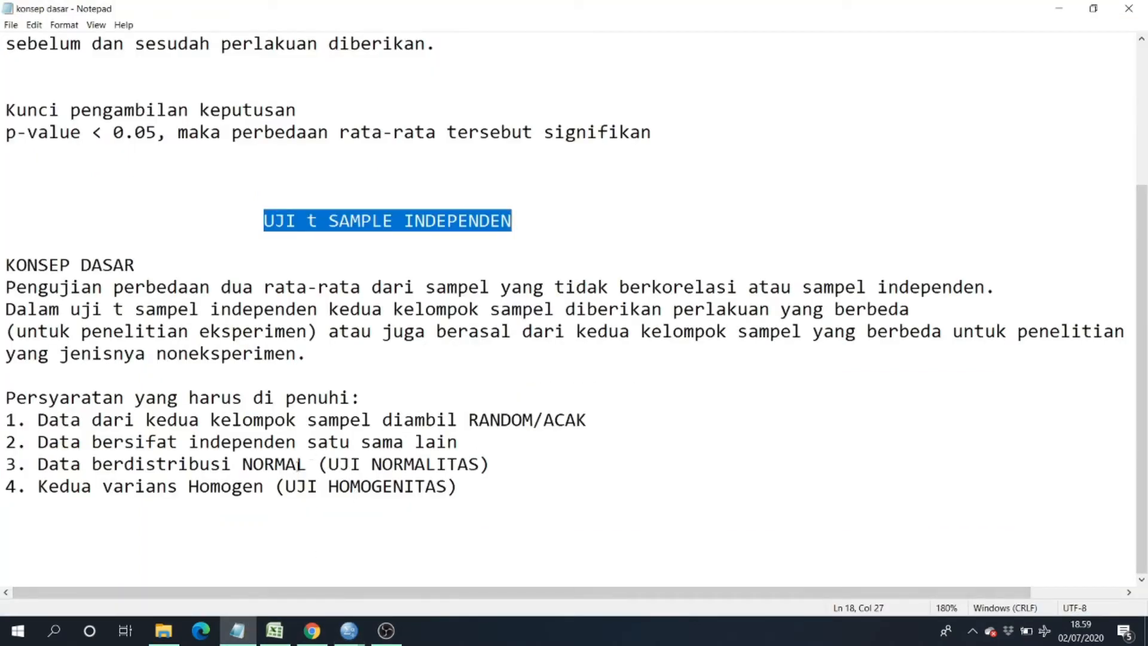
left_click_drag(297, 465, 498, 466)
left_click_drag(276, 486, 447, 486)
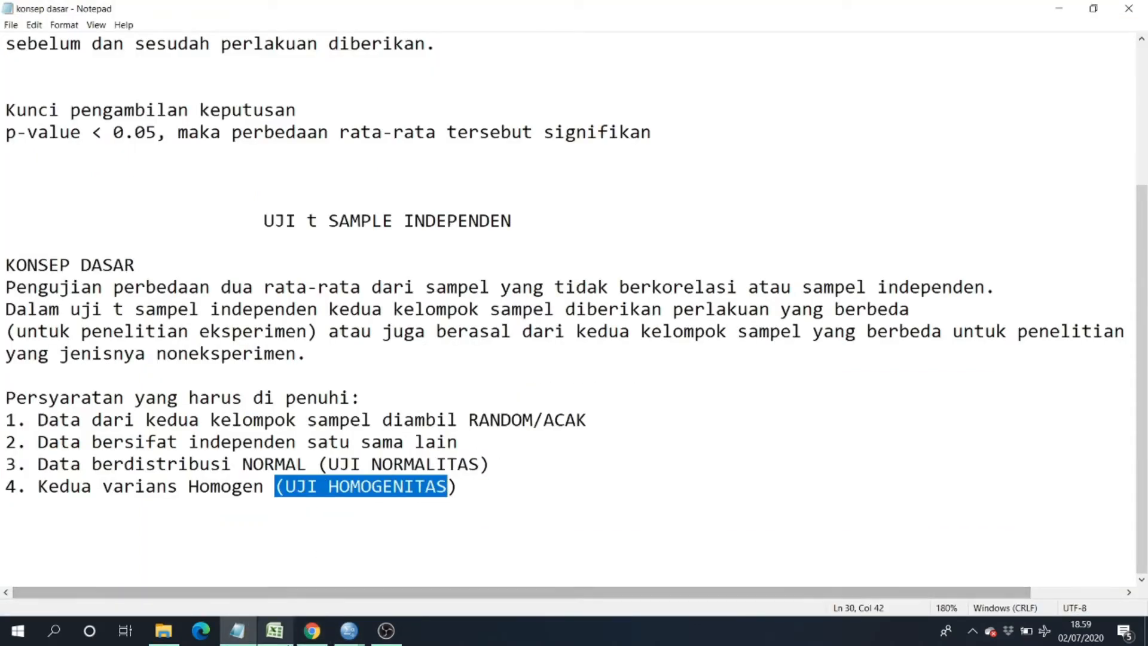
- Return to the SPSS output and examine Levene's significance and the two-tailed significance in the Independent Samples Test table
left_click(345, 627)
left_click(392, 572)
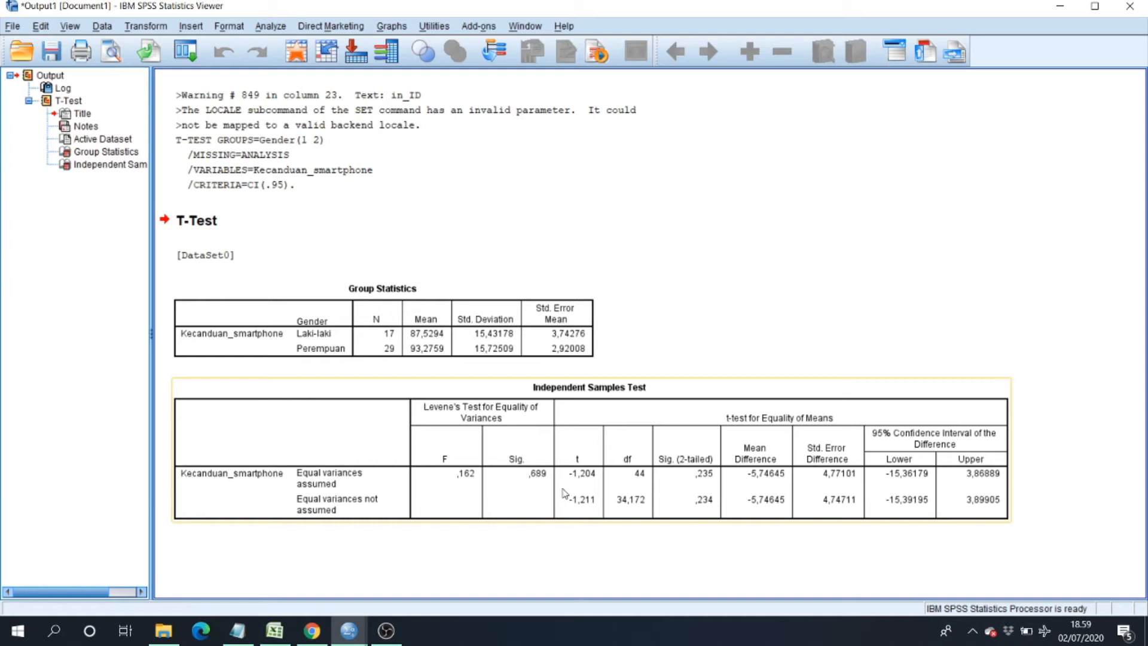
left_click(533, 485)
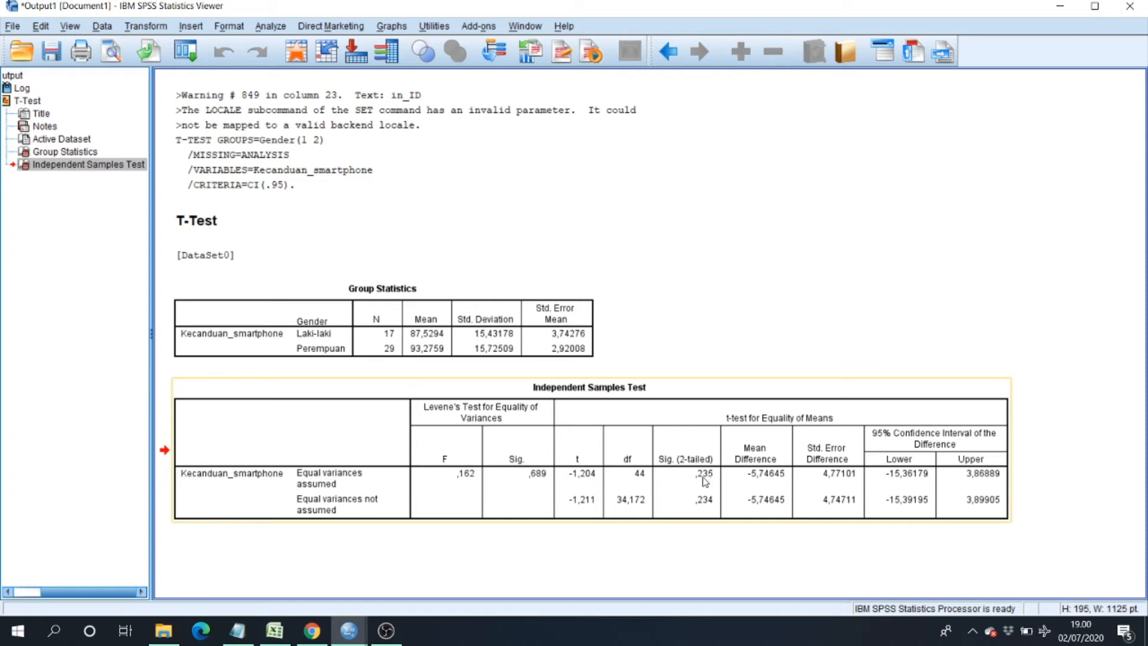
left_click_drag(681, 477, 715, 474)
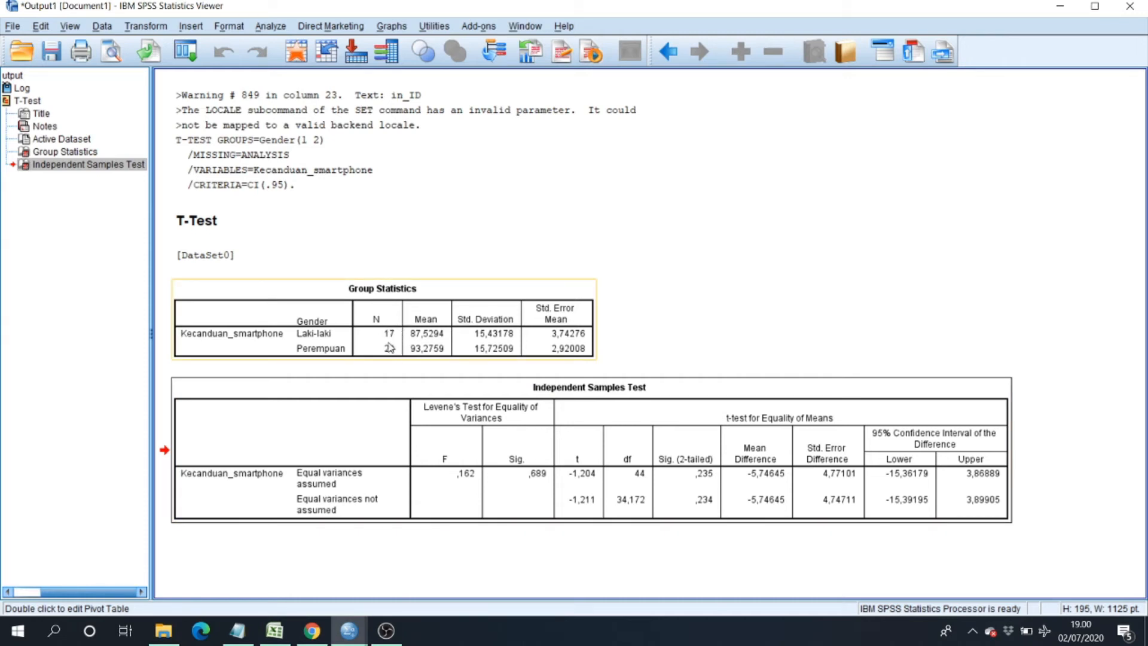
- Compare the group sizes and means in Group Statistics with the two-tailed significance in the Independent Samples Test table
left_click(713, 496)
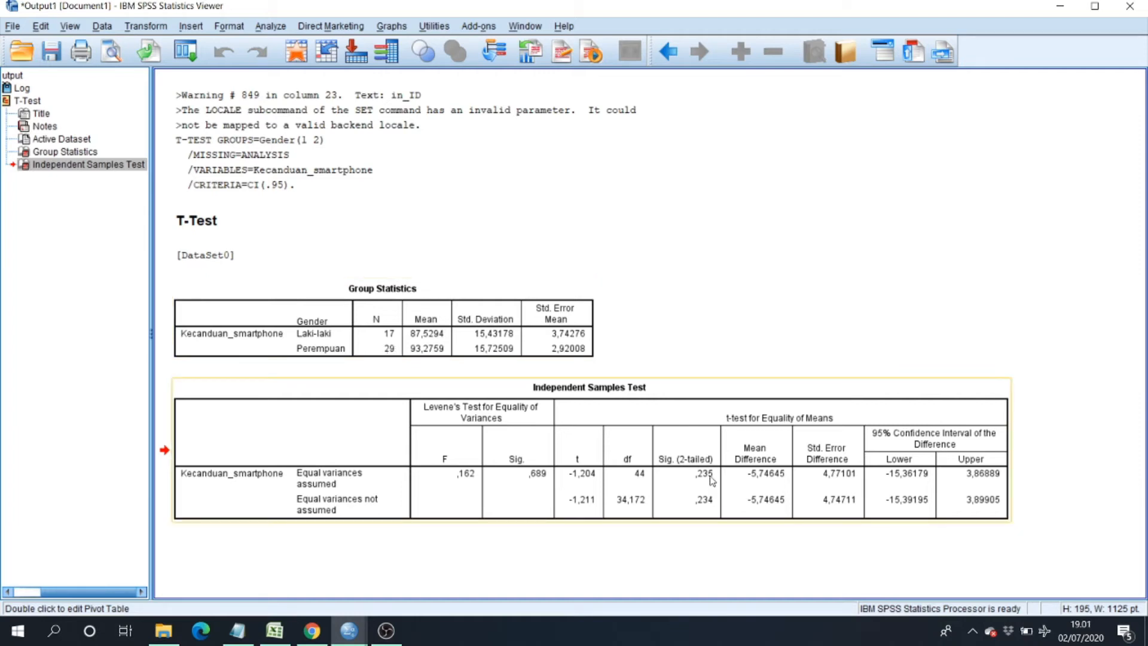
left_click(380, 342)
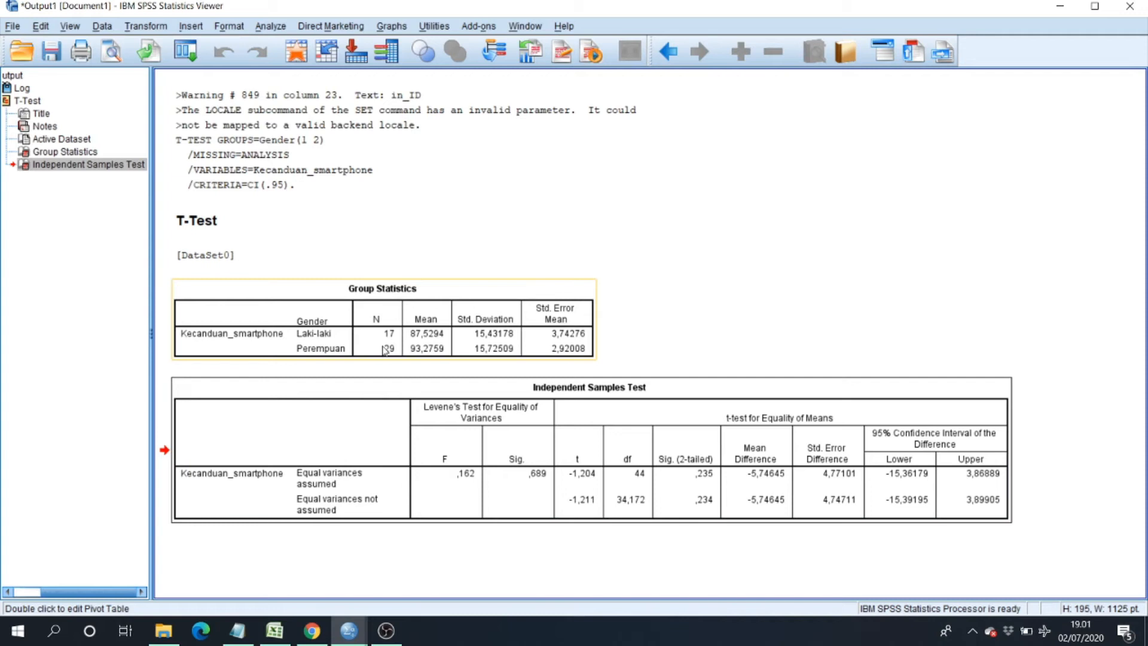
left_click(507, 513)
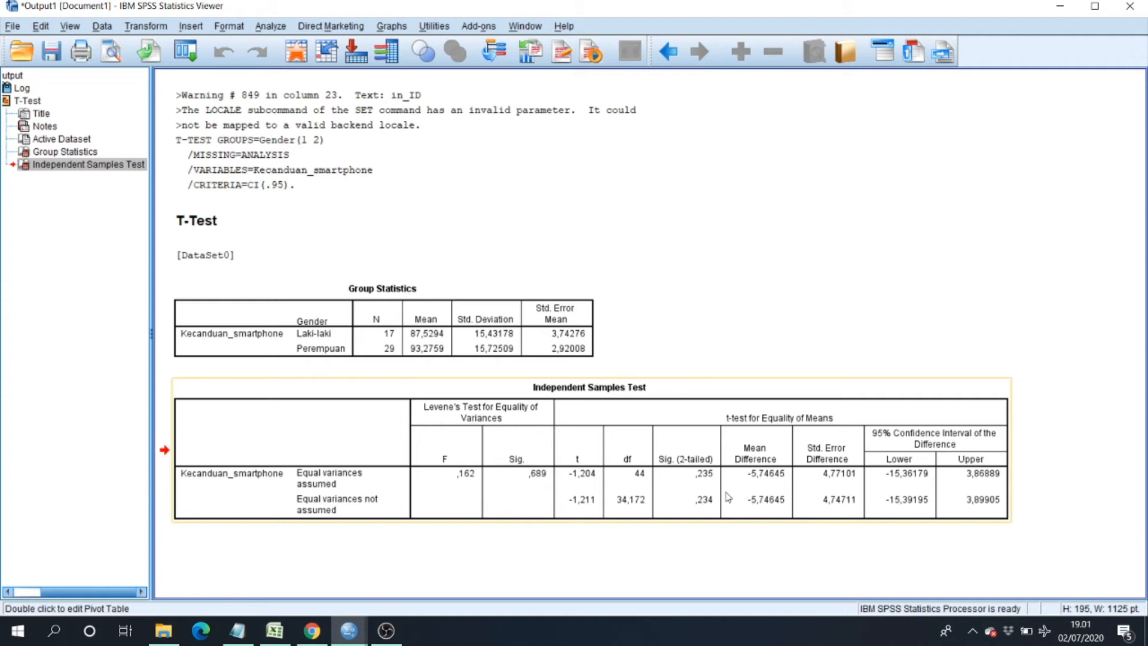
left_click(743, 234)
left_click(537, 309)
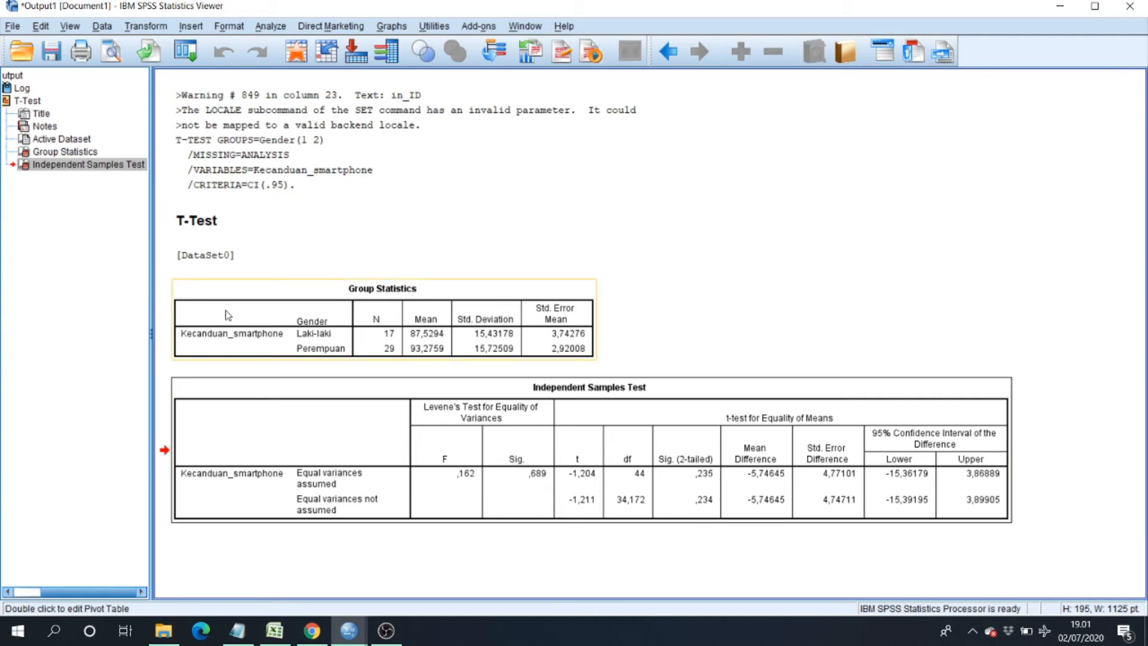
left_click(181, 409)
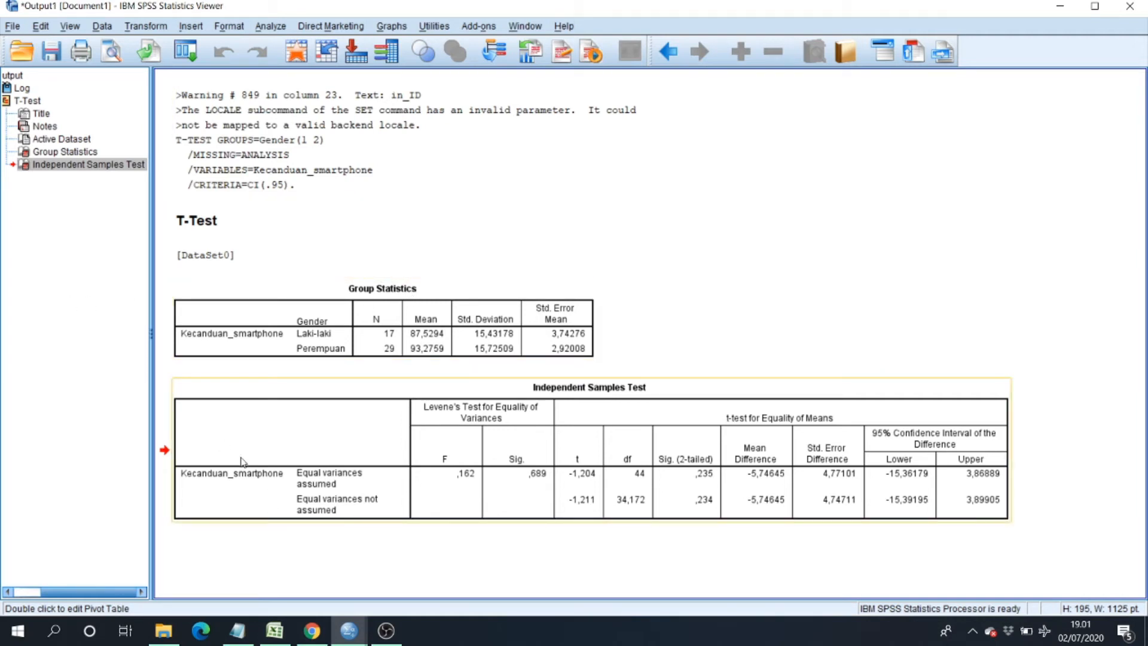
left_click(390, 312)
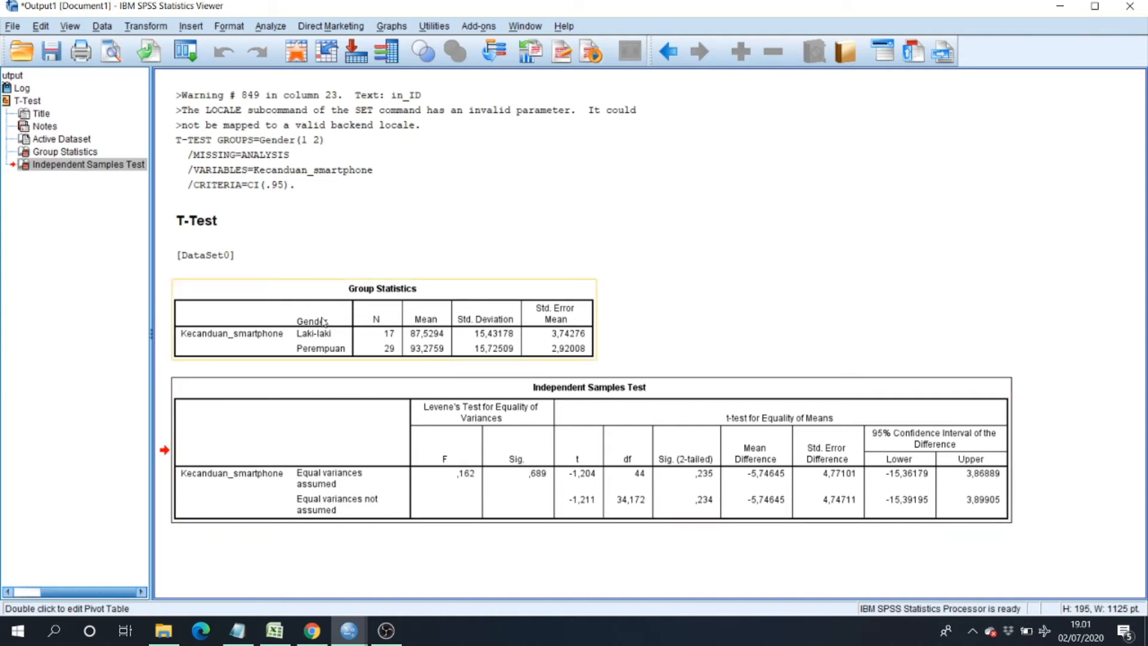
left_click(362, 369)
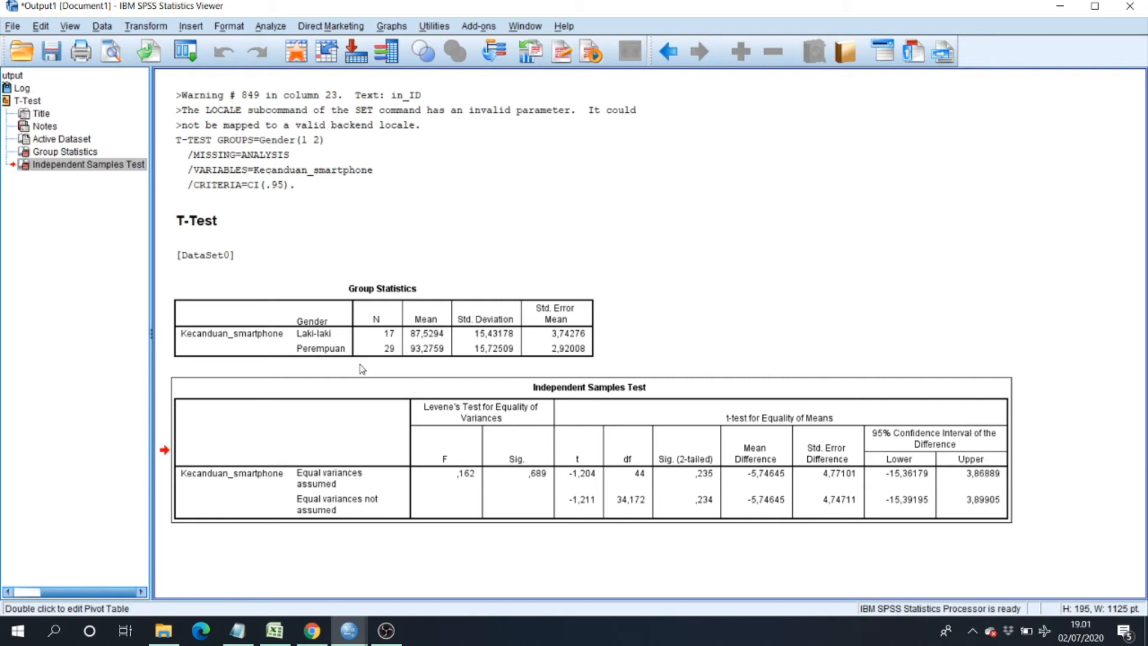
left_click(399, 347)
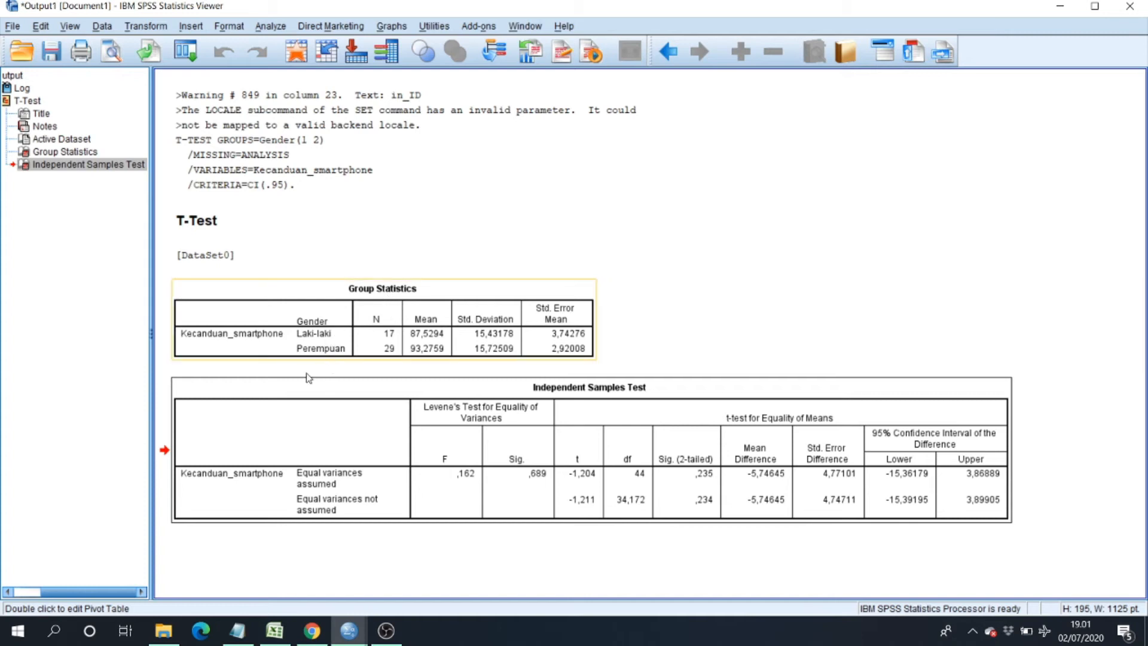
left_click(387, 384)
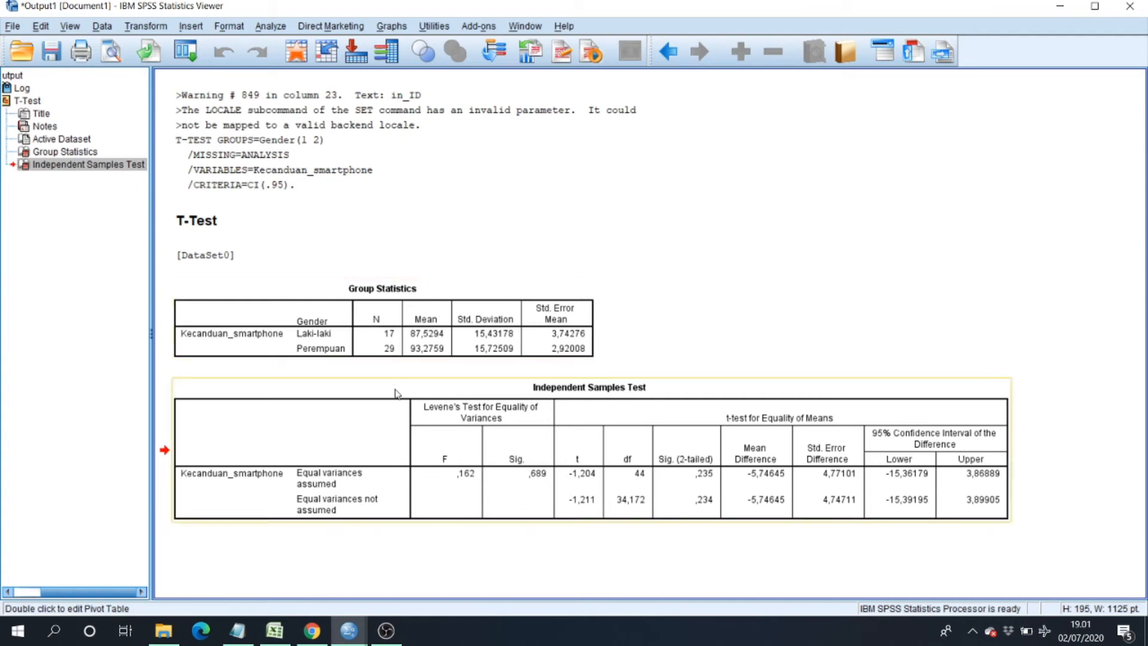
left_click(281, 263)
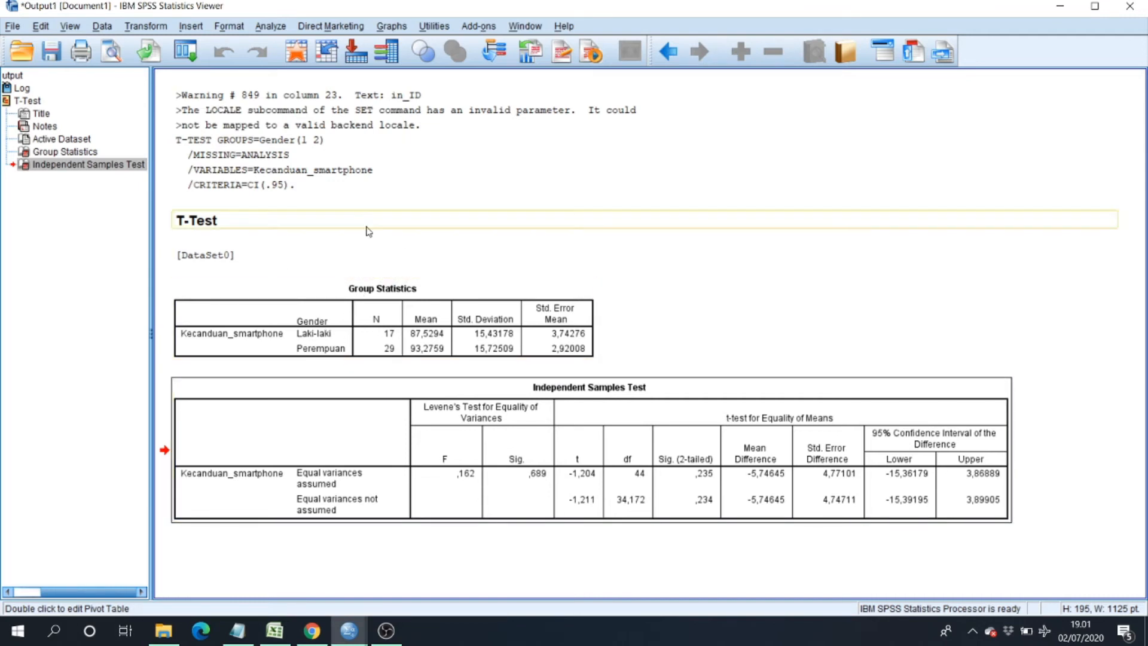
left_click(443, 331)
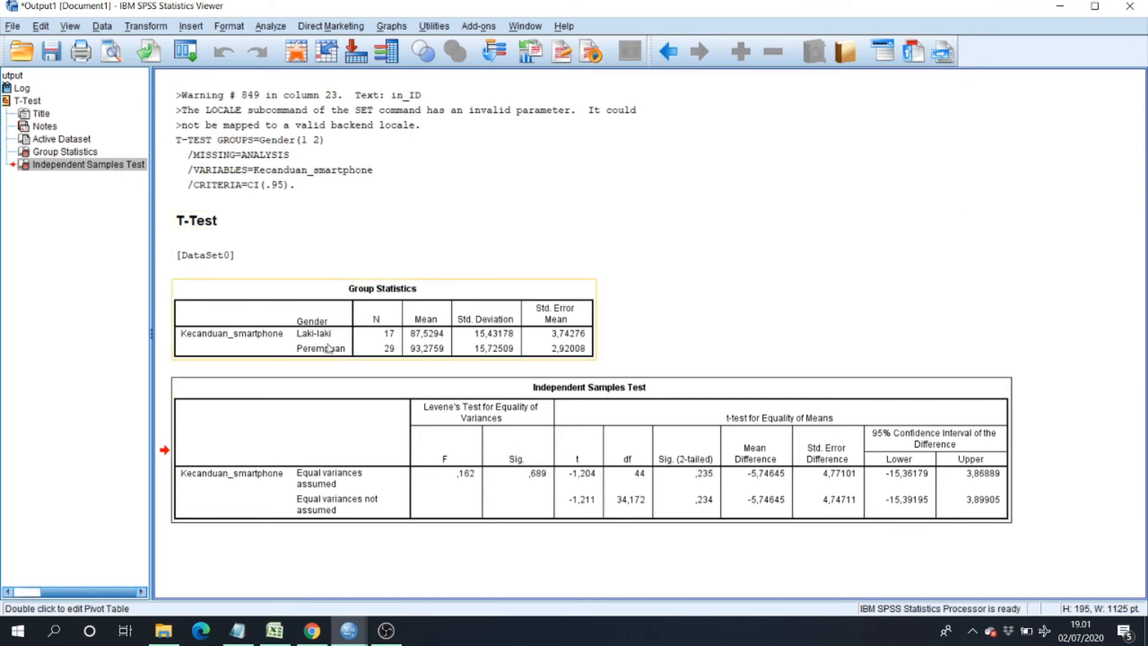
left_click(299, 475)
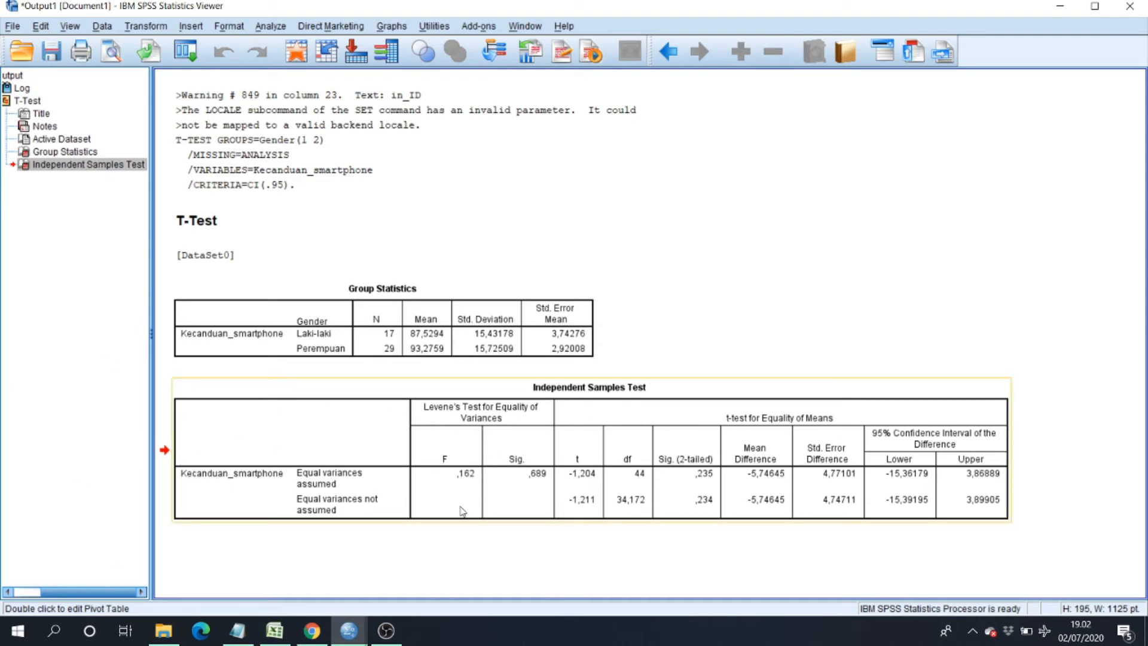
- Check the kecanduan smartphone sheet in Excel and highlight the experimental and non-experimental sample passages in the Notepad notes, returning to the SPSS output
left_click(274, 631)
left_click(509, 300)
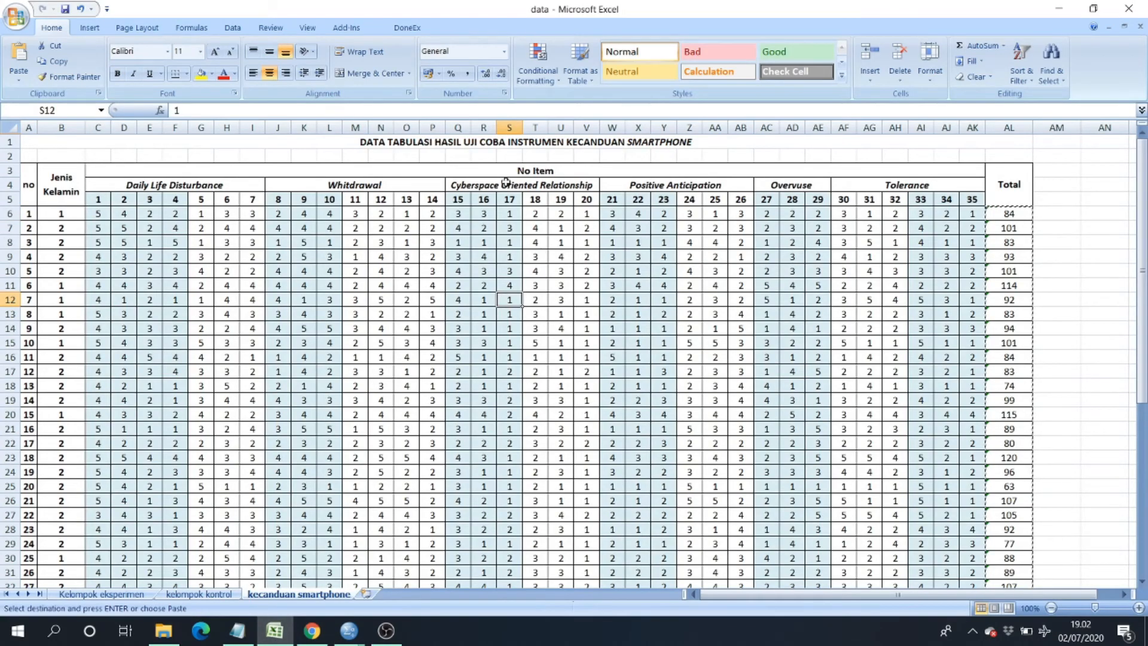
left_click(241, 633)
left_click_drag(26, 314, 324, 335)
left_click_drag(456, 335, 296, 359)
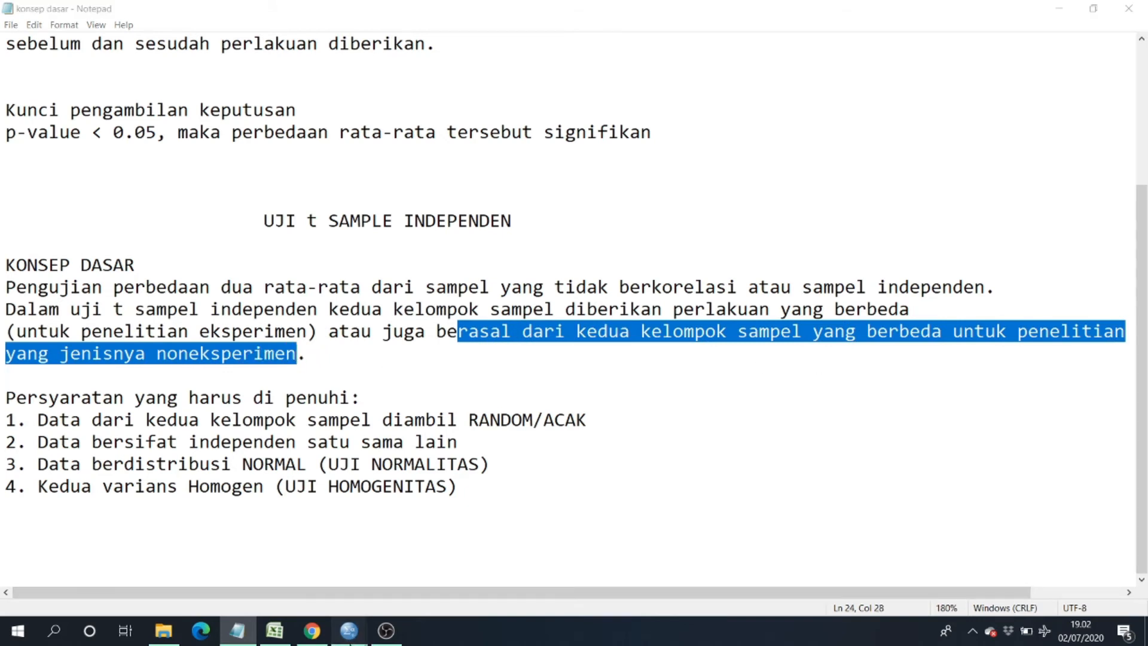
mouse_move(350, 632)
left_click(409, 583)
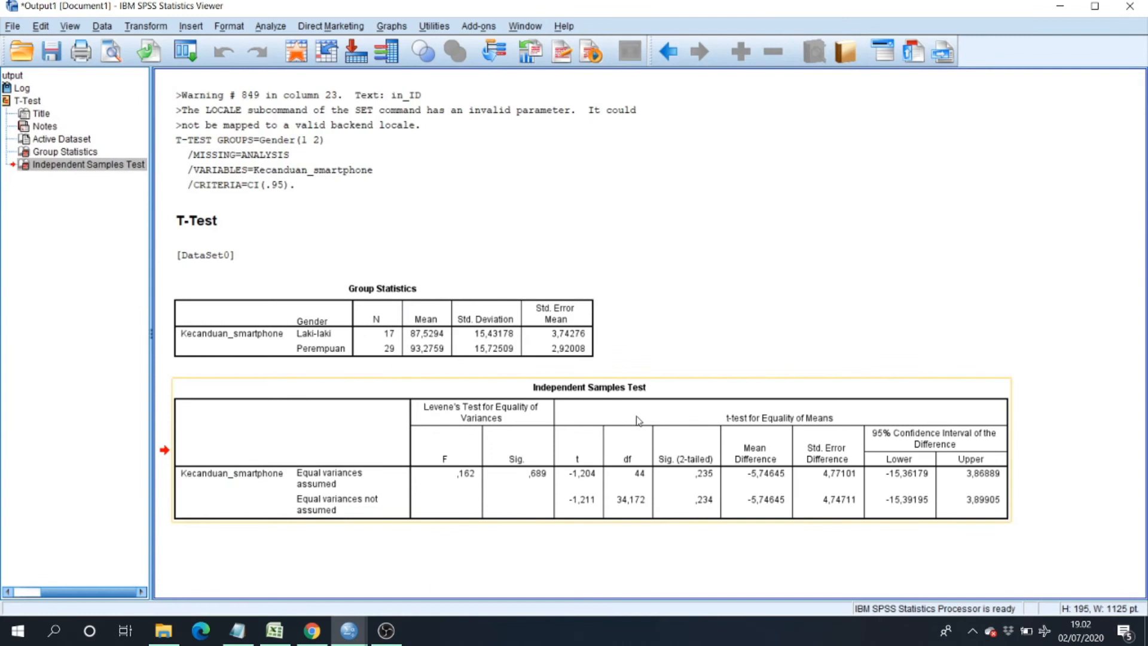
- Switch to the Excel workbook and review the Perilaku Agresif pretest and posttest tables on the Kelompok eksperimen and kelompok kontrol sheets
left_click(274, 630)
left_click(101, 593)
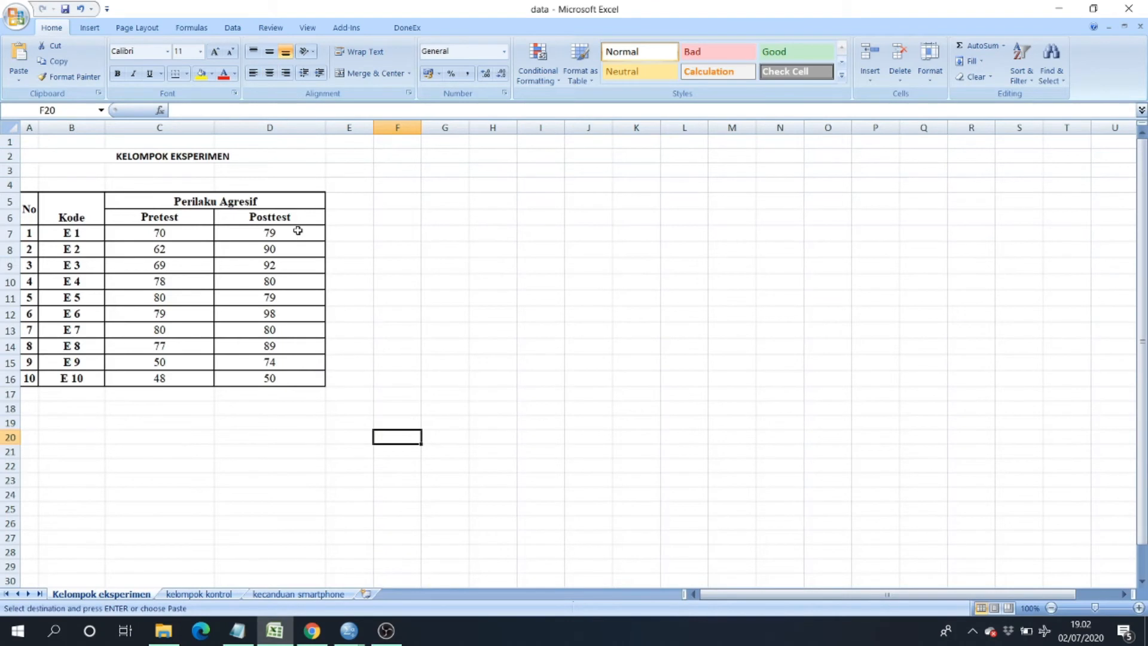
left_click(144, 158)
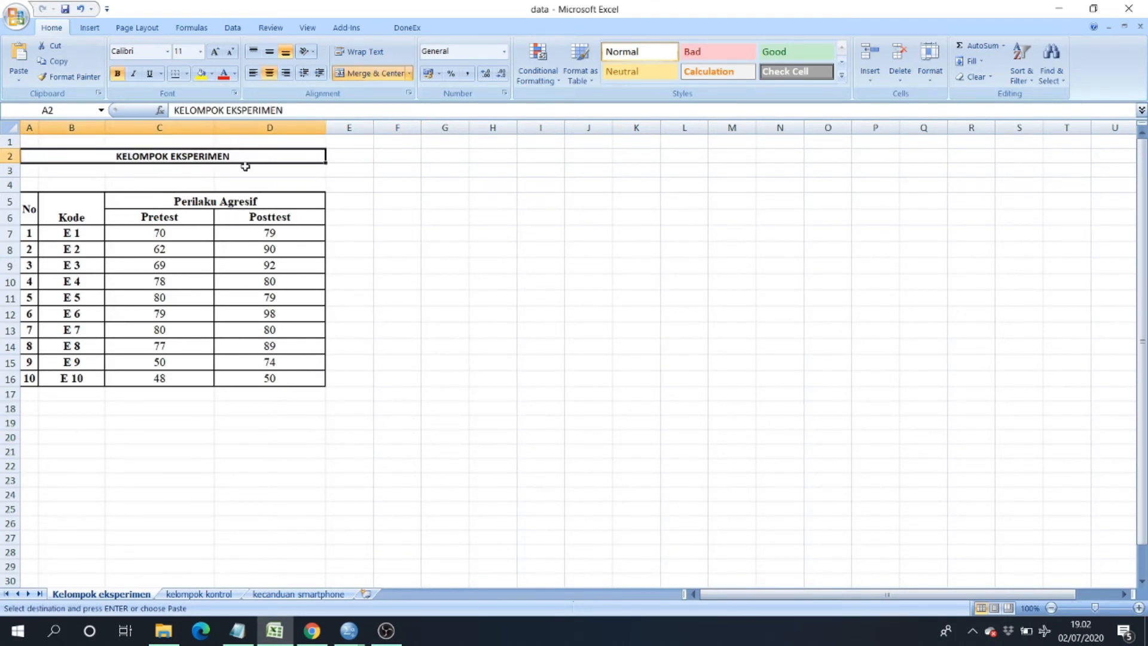
left_click(199, 593)
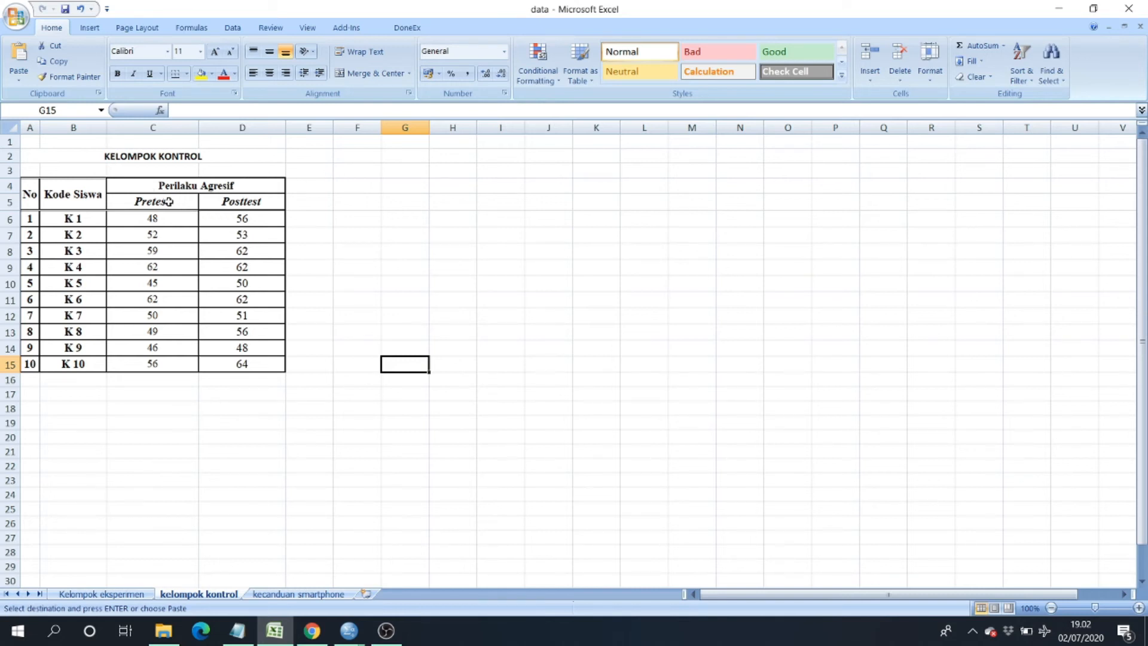
left_click(117, 596)
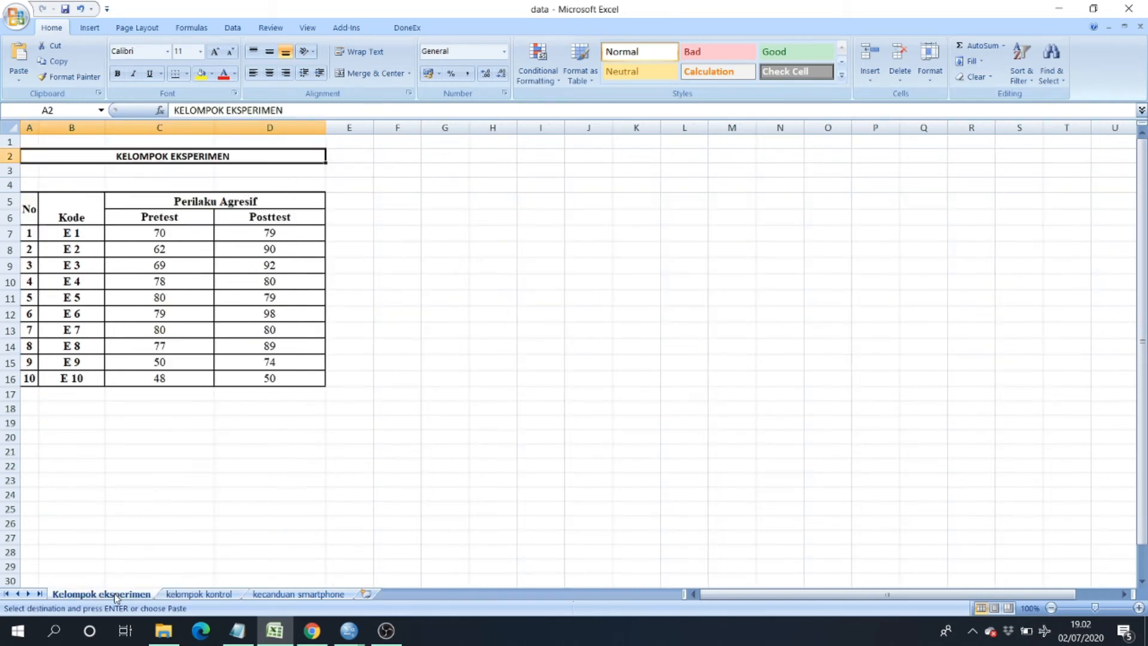
left_click(222, 203)
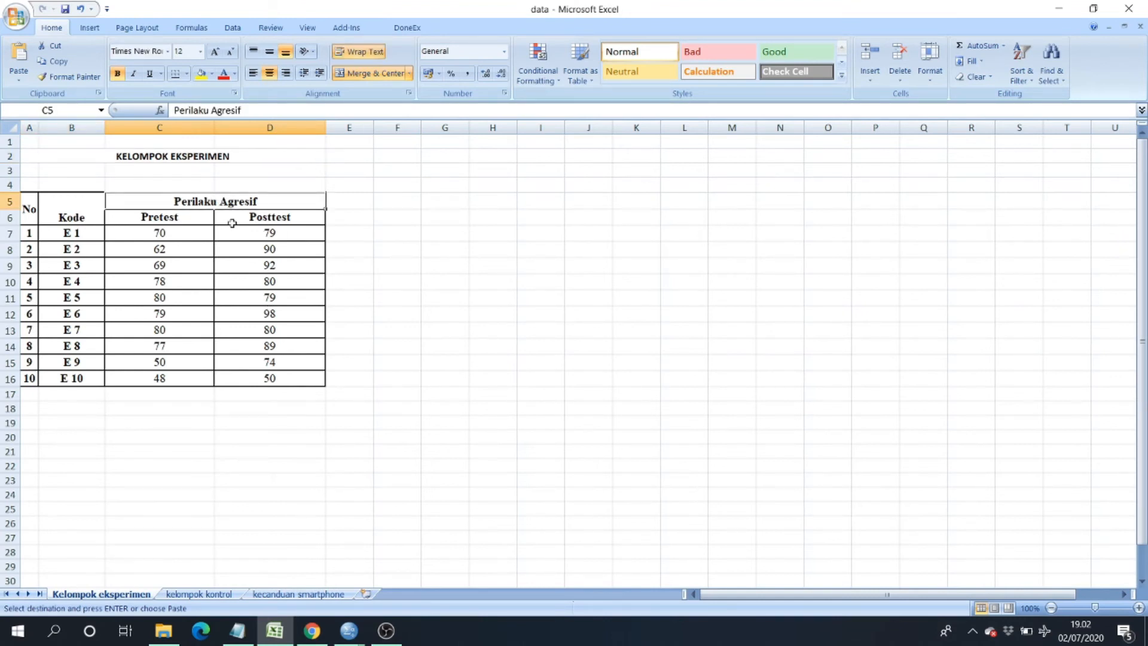
left_click(399, 189)
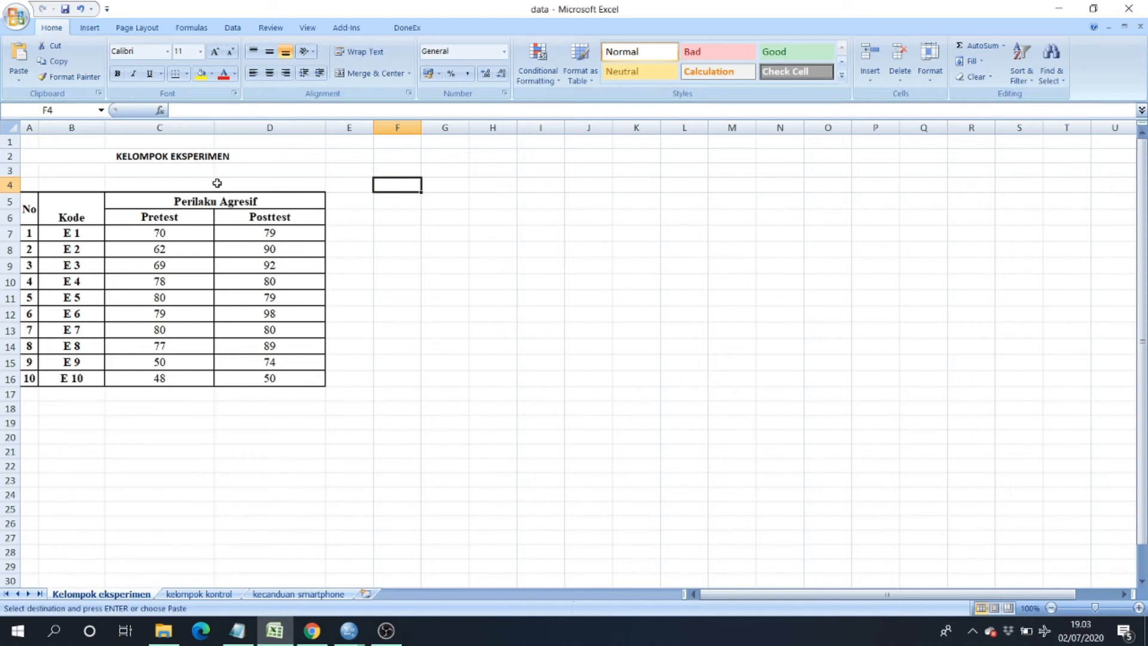
left_click(199, 153)
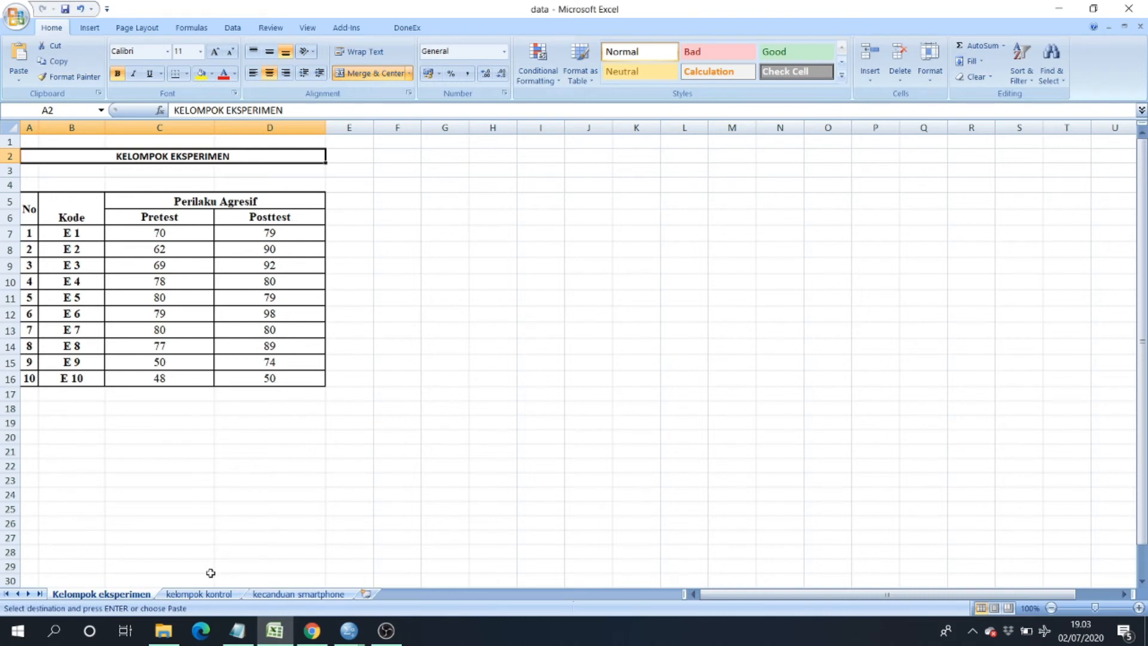
left_click(201, 594)
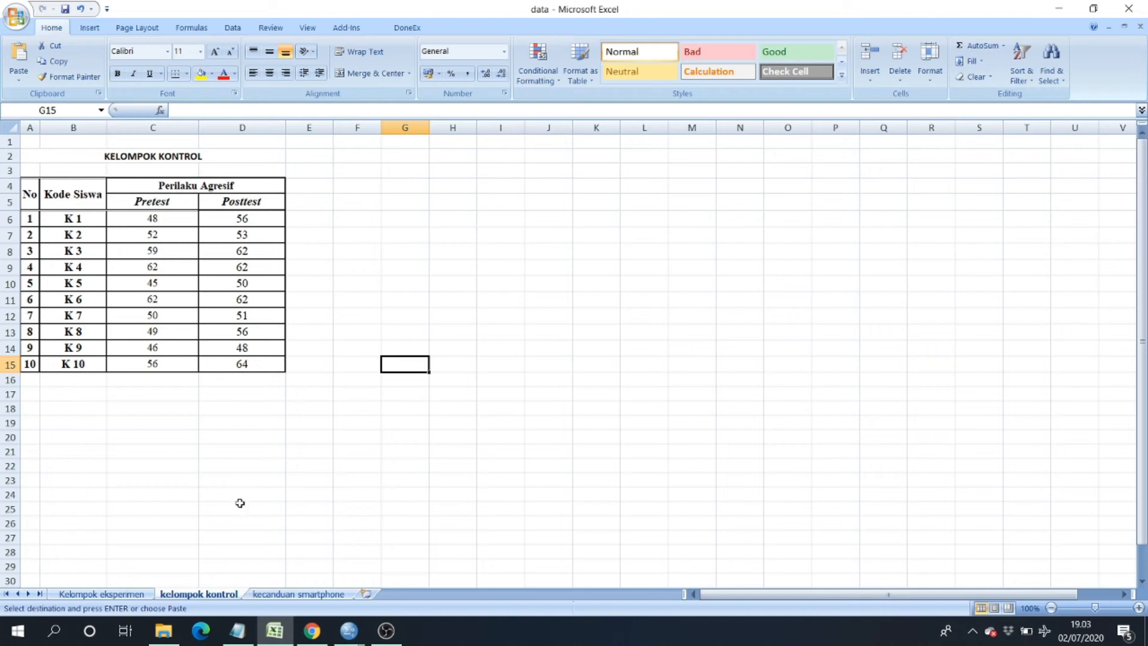
left_click(102, 594)
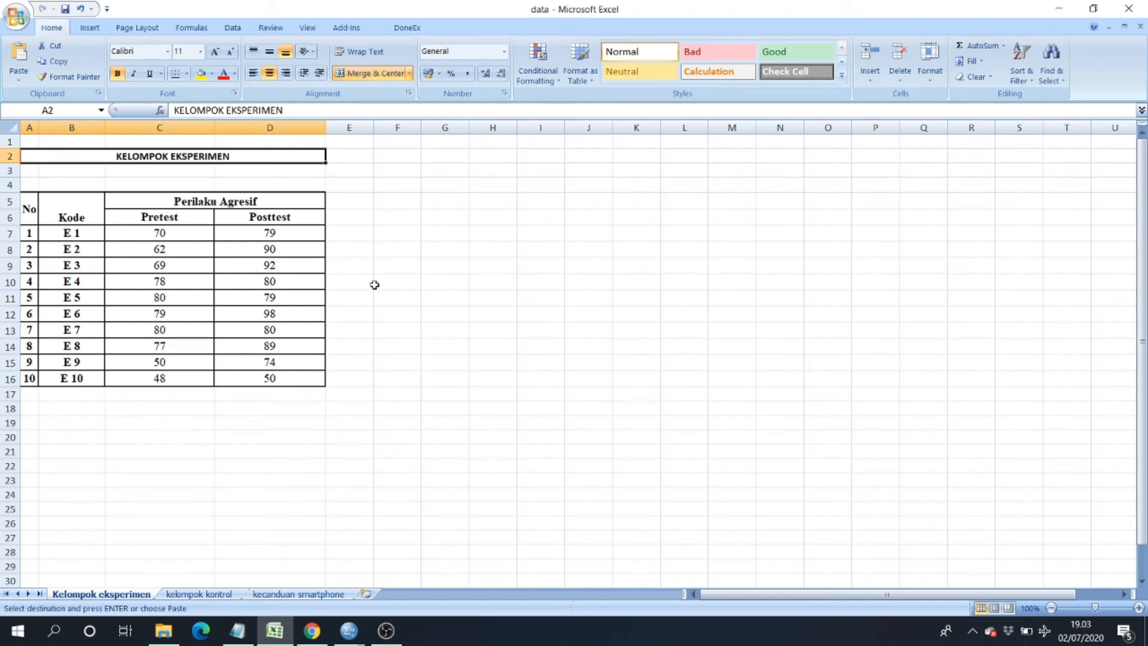
left_click(361, 269)
left_click_drag(398, 217, 551, 286)
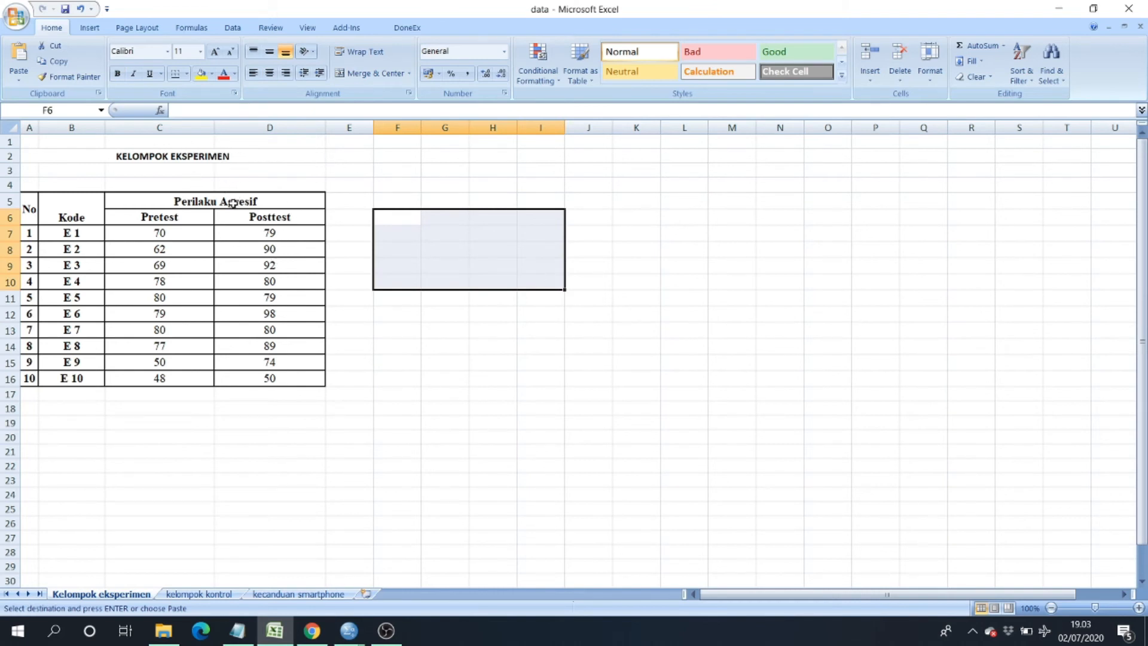
- Copy the experimental group's ten posttest scores (D7:D16) into the third column of the SPSS Data Editor, starting at row 1
left_click(275, 231)
left_click_drag(303, 243, 305, 382)
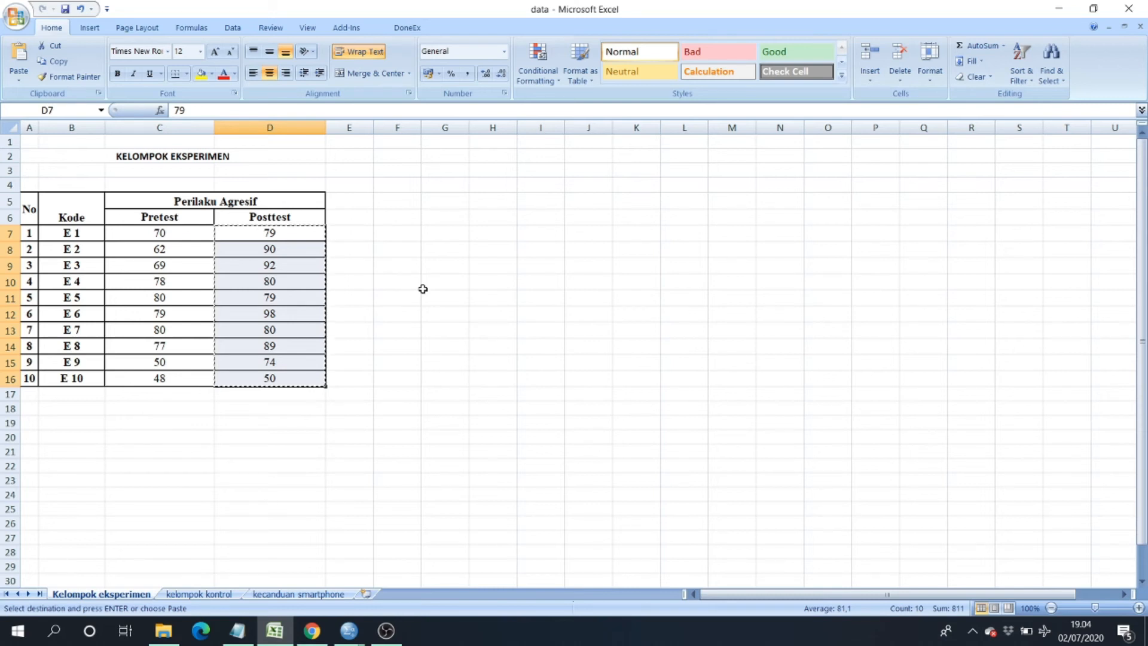
mouse_move(350, 632)
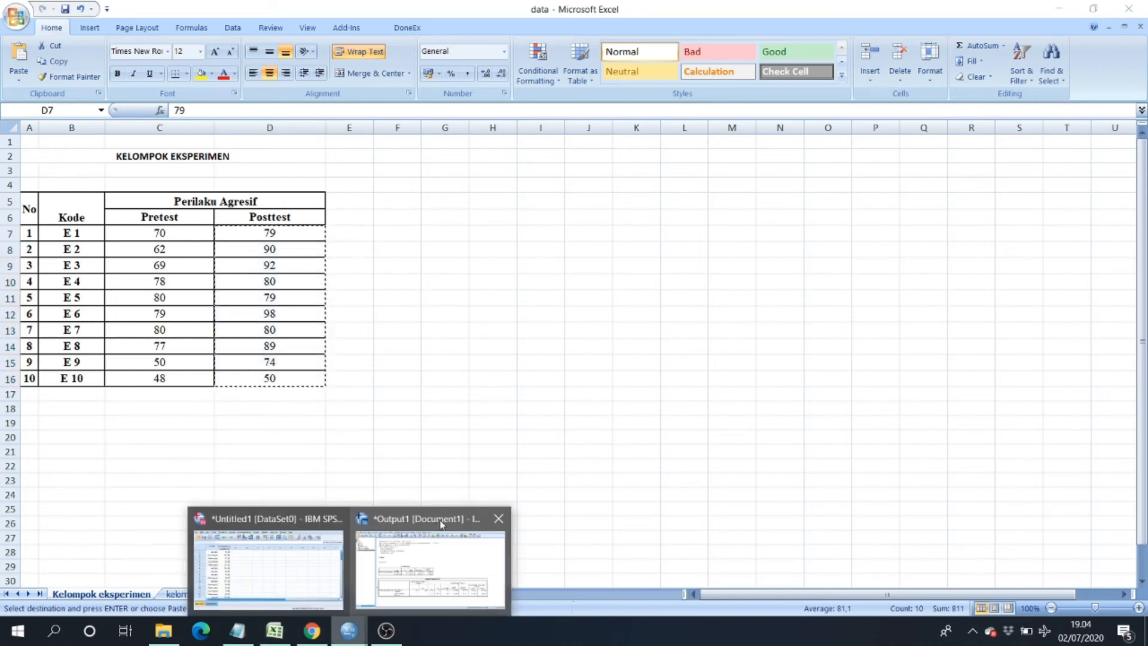
left_click(289, 577)
left_click(418, 230)
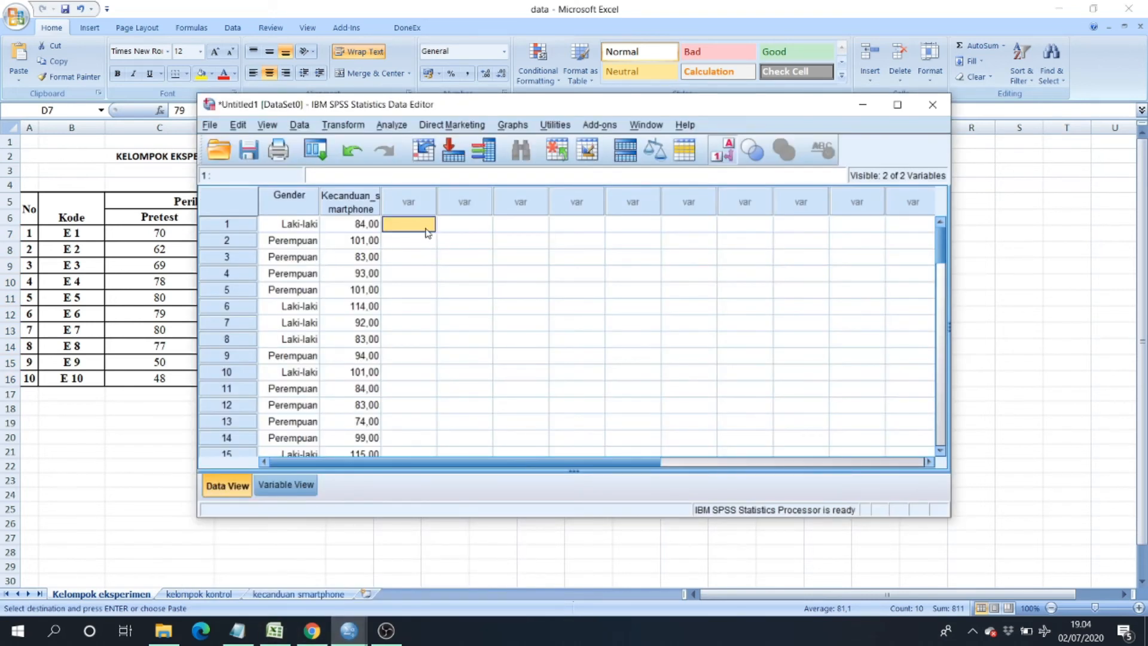
type("79,00 90,00 92,00 80,00 79,00 98,00 80,00 89,00 74,00 50,00")
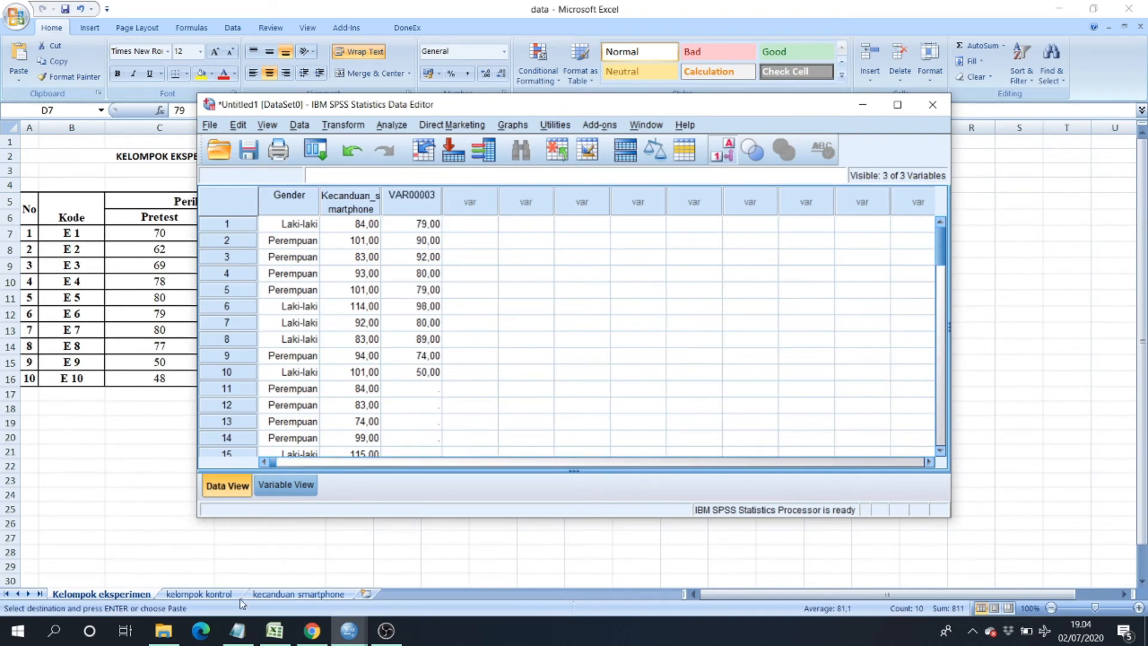
- Copy the control group's posttest scores (D6:D15) from Excel and paste them below the experimental scores in VAR00003, starting at row 11
left_click(349, 630)
left_click(317, 595)
left_click(212, 600)
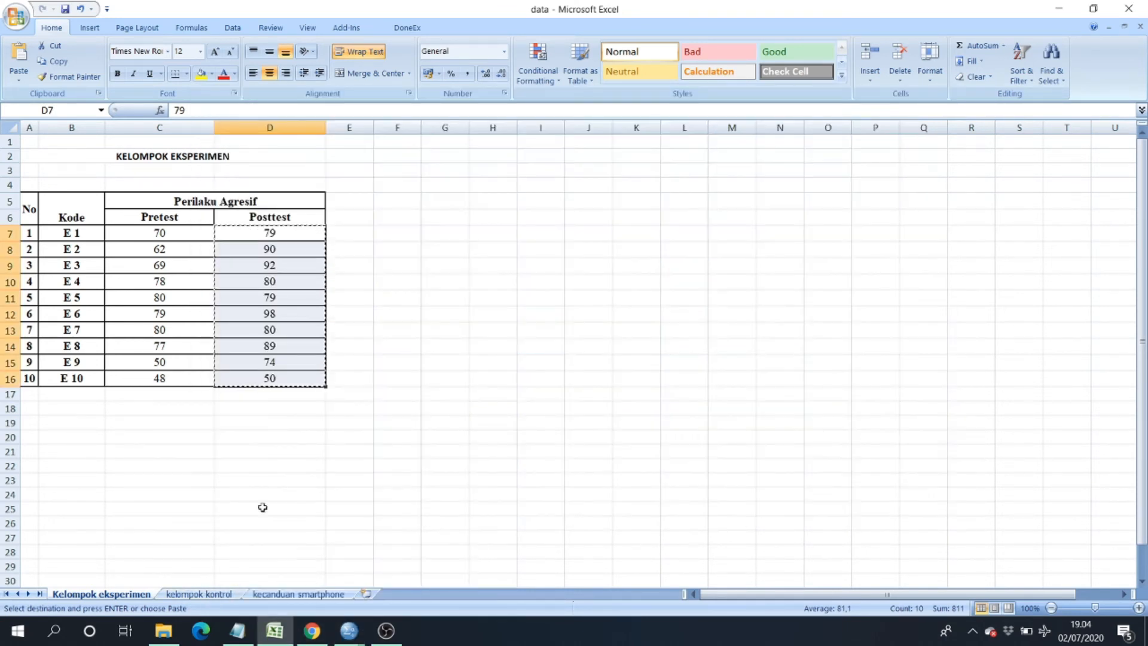
left_click(199, 594)
left_click_drag(230, 220, 240, 363)
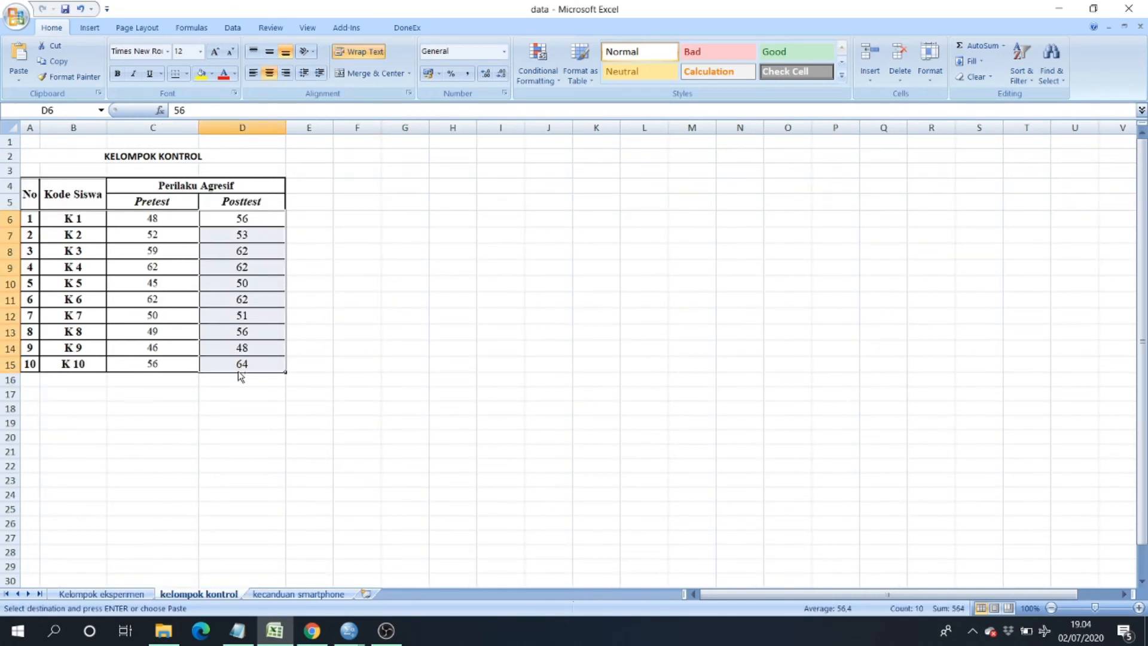
key("ctrl+c")
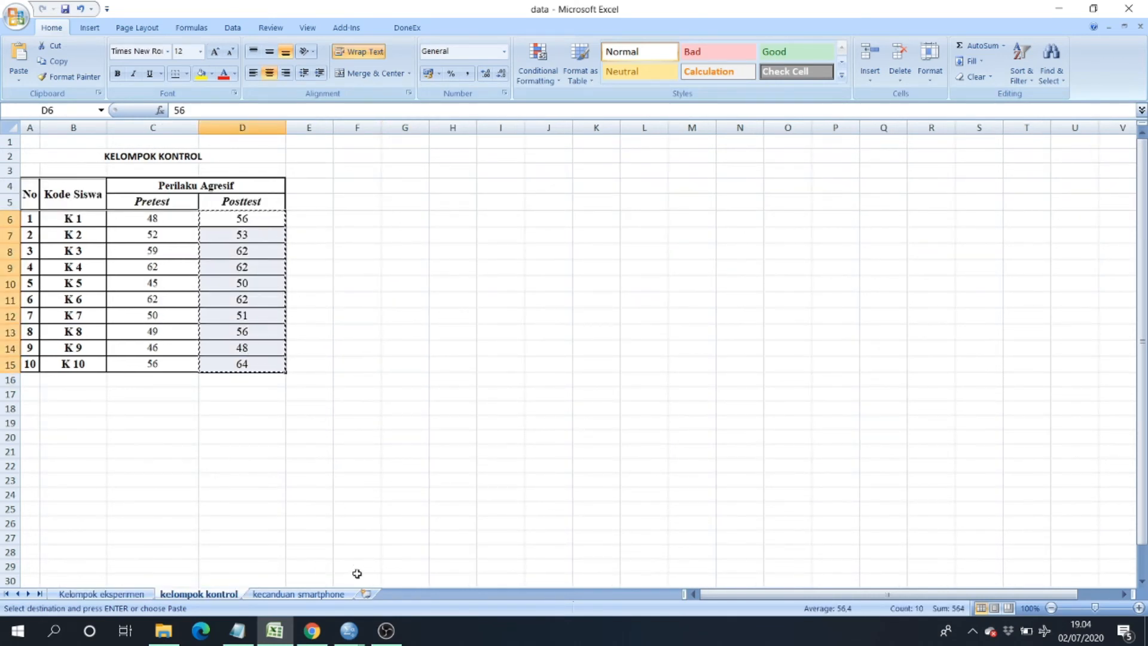
mouse_move(352, 638)
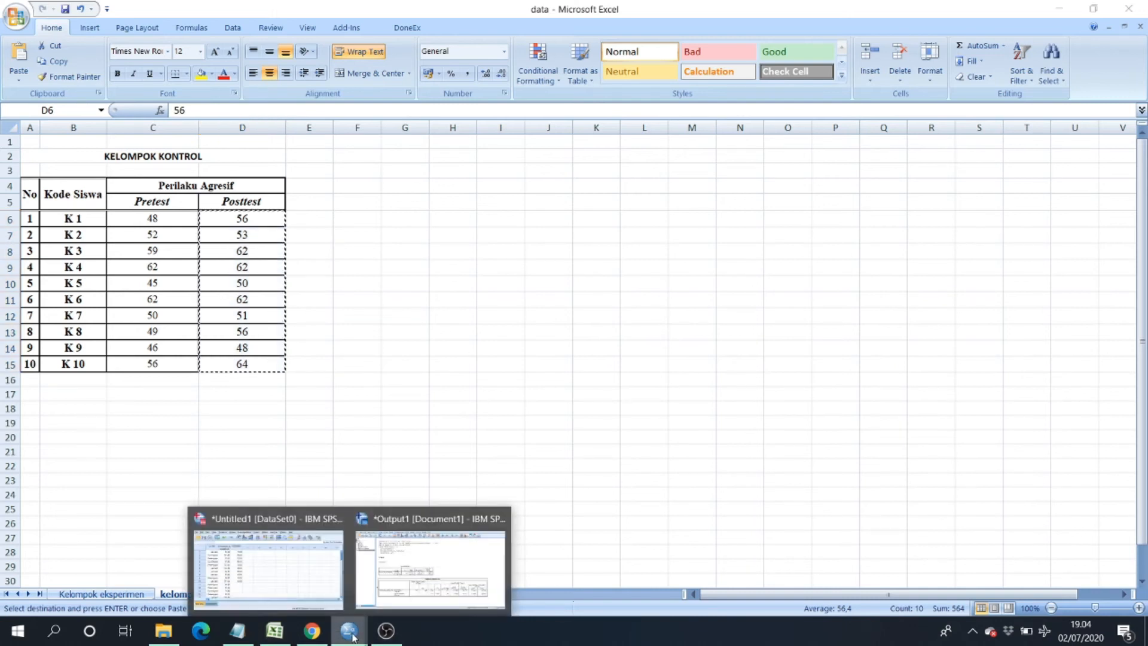
left_click(330, 557)
left_click(415, 390)
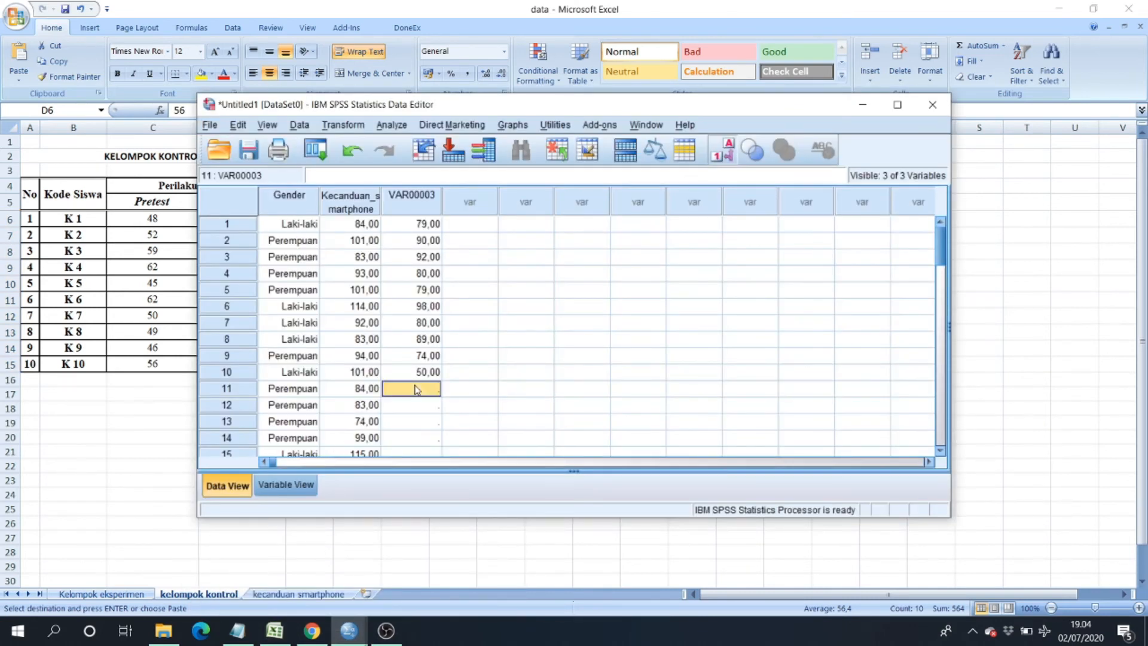
key("ctrl+v")
scroll(449, 419, "down", 4)
scroll(466, 308, "up", 4)
- Enter group codes in the fourth data column, with 1 in rows 1 to 10 and 2 in rows 11 to 20
type("1")
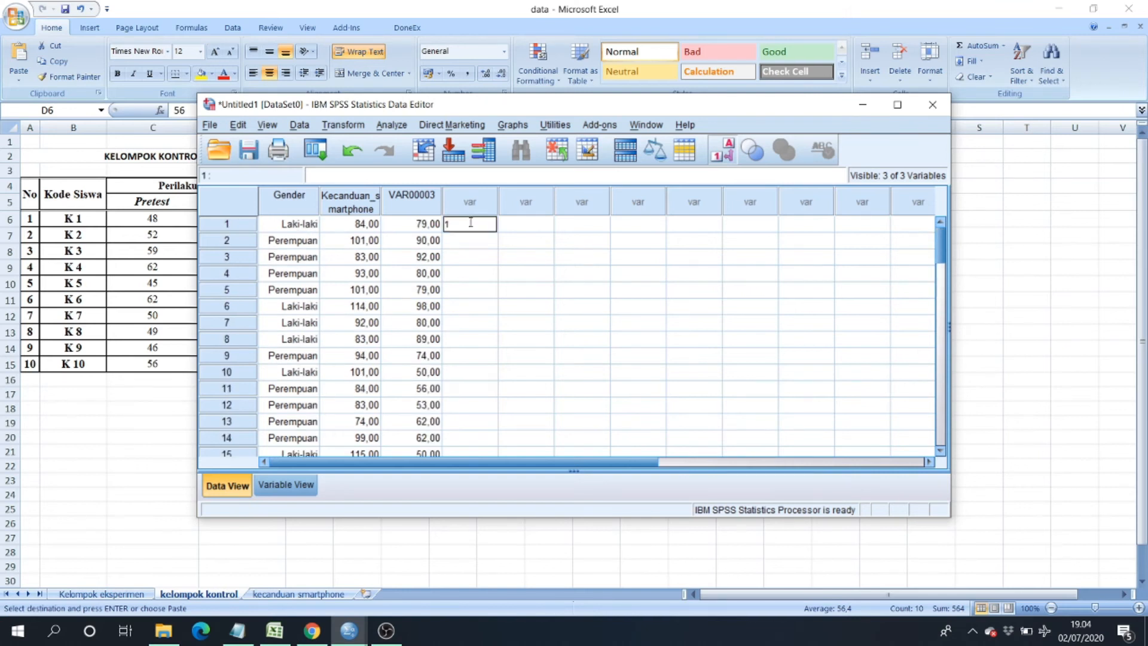
key("Return")
type("1 1 1 1 1")
key("Return")
type("1")
key("Return")
type("1")
key("Return")
type("1")
key("Return")
type("1")
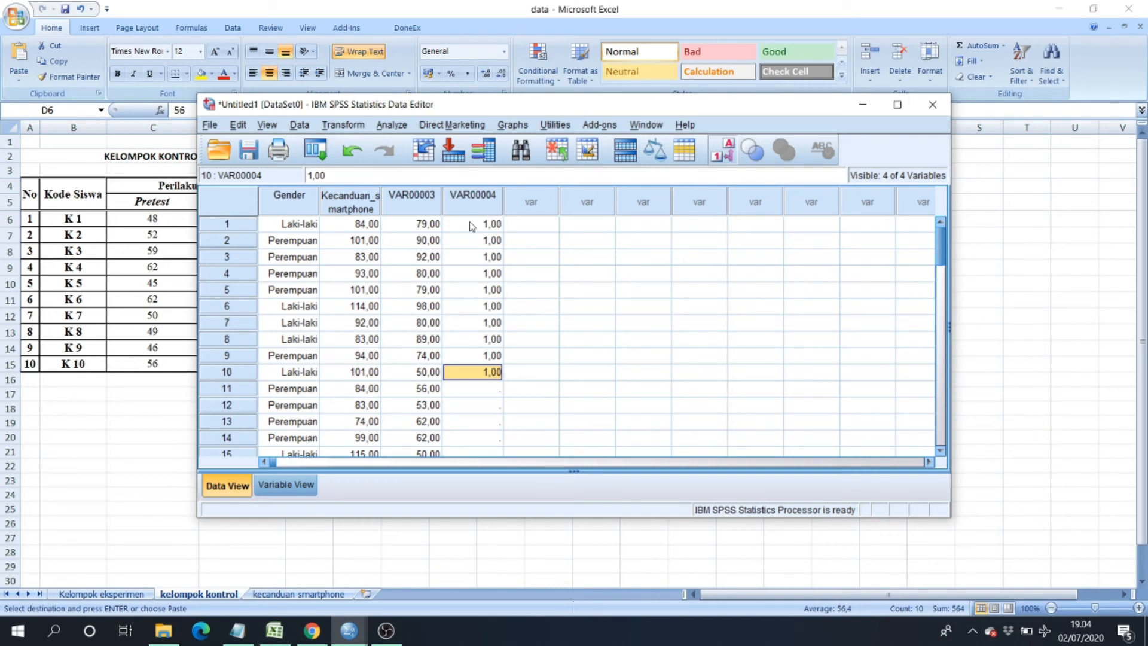
key("Return")
type("2")
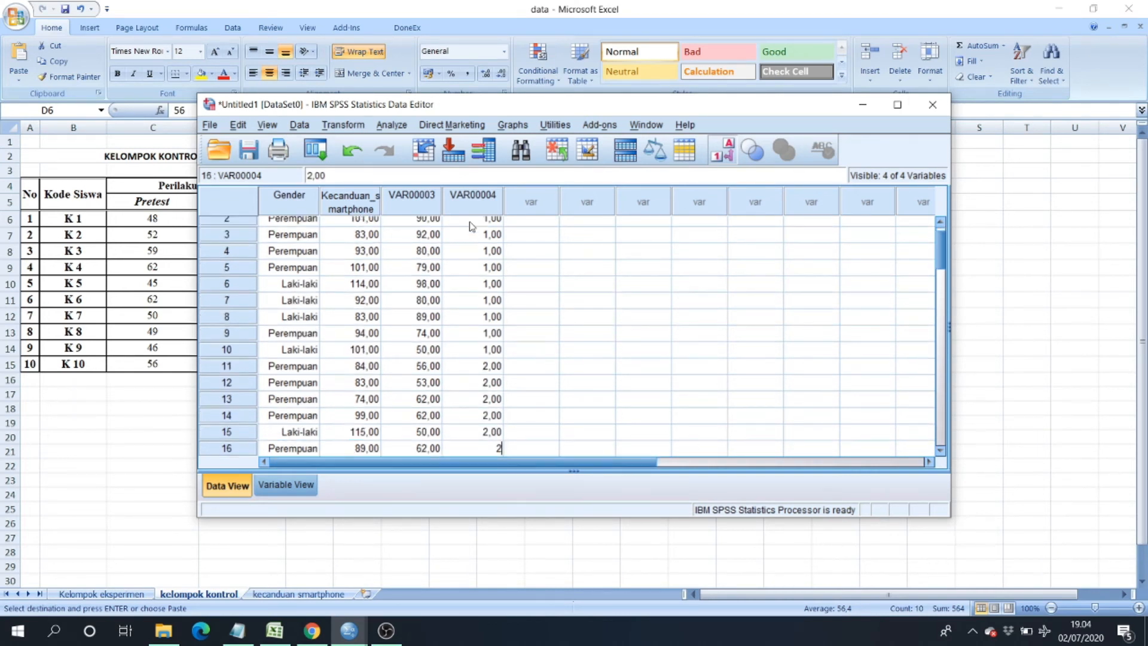
type(" 2 2 2 2 2 2 2 2 2")
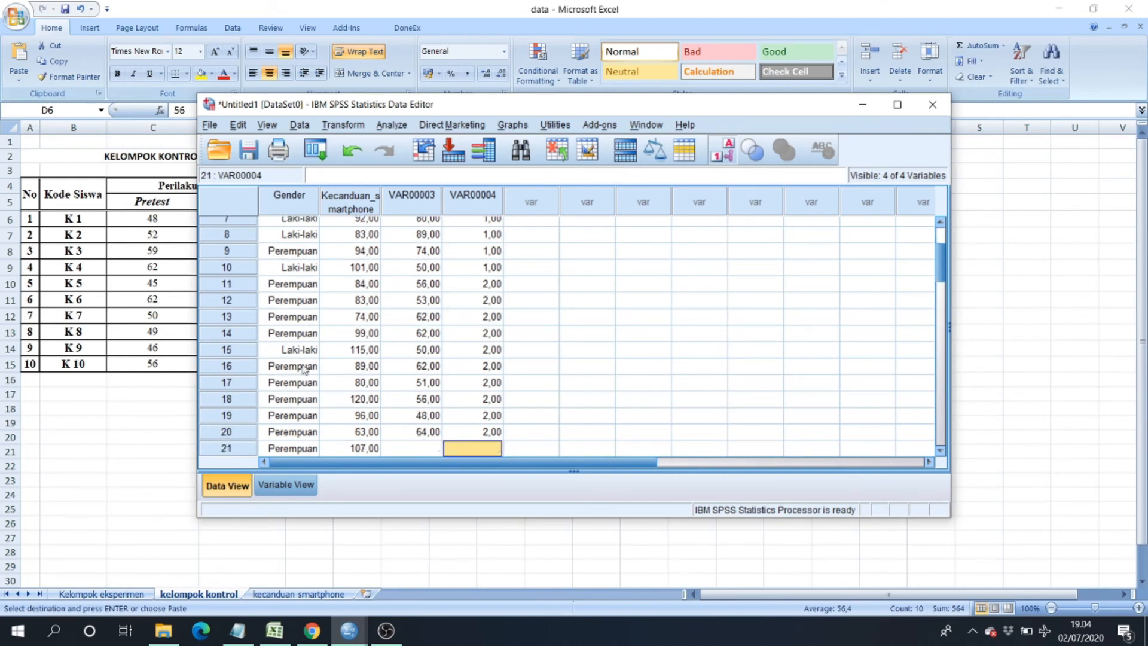
- Rename the variable VAR00003 to Posttets and VAR00004 to Kelompok
left_click(285, 485)
left_click(299, 231)
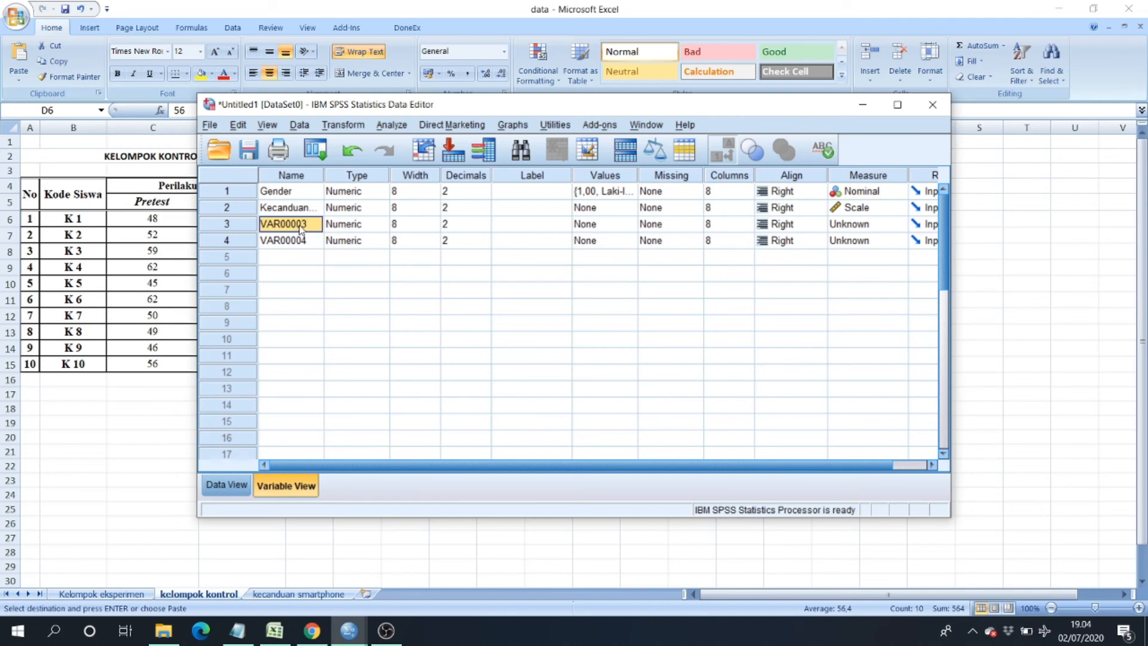
type("Posttets")
left_click(315, 242)
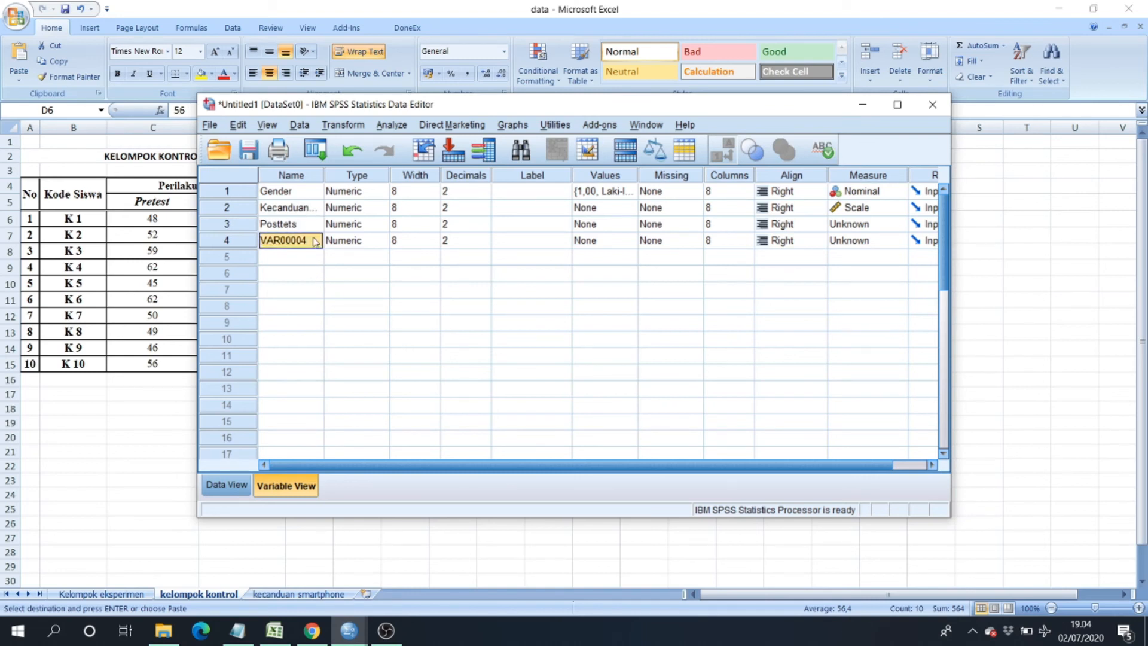
type("Kelompok")
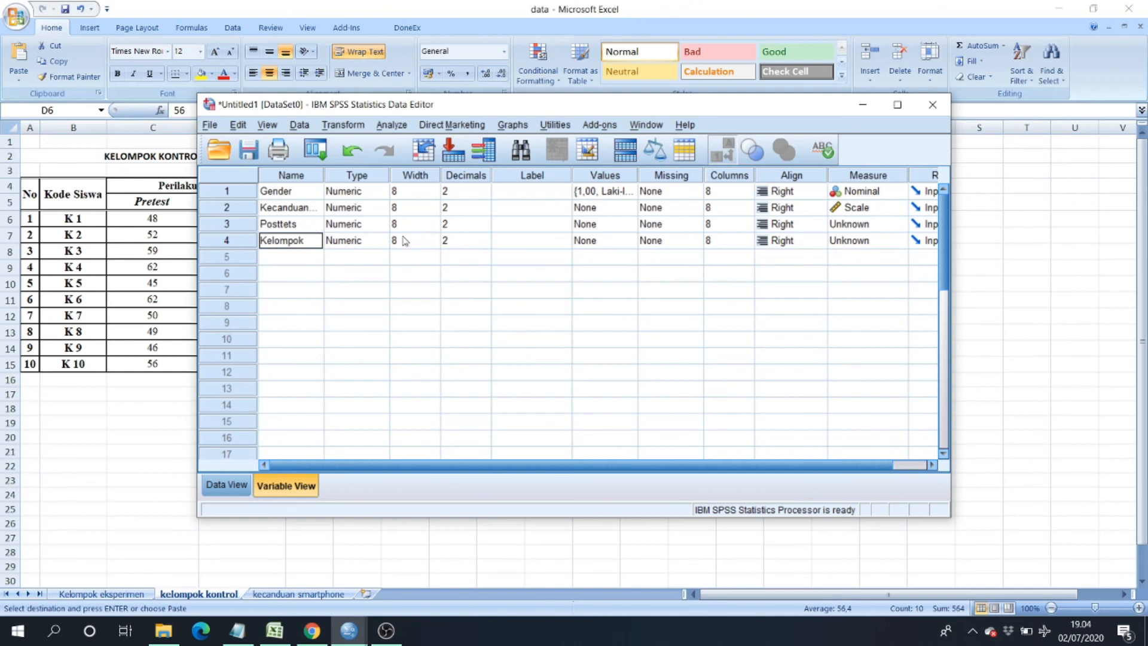
- Define value labels for Kelompok, with 1 as Eksperimen and 2 as Kontrol
left_click(632, 240)
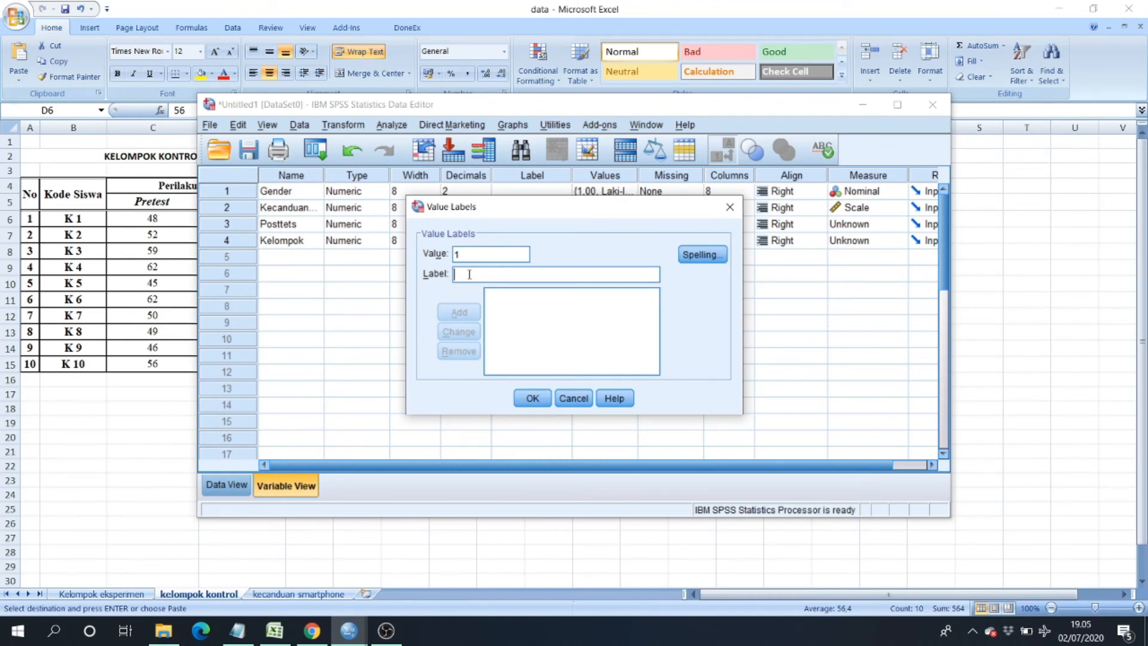
left_click(469, 274)
type("EKS")
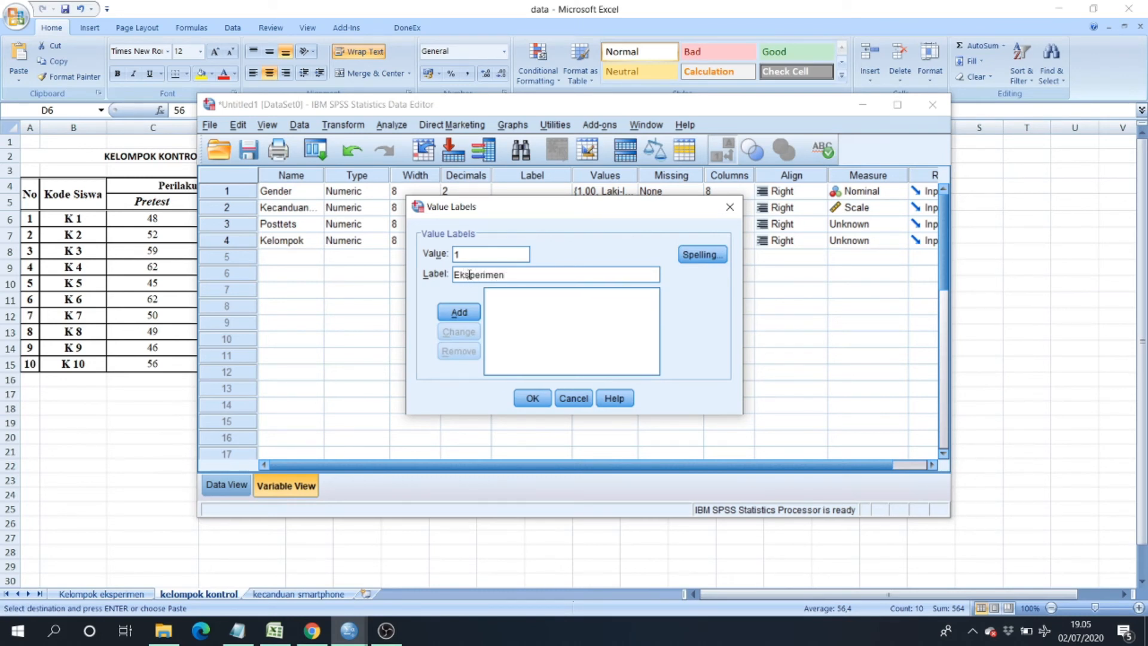
left_click(460, 311)
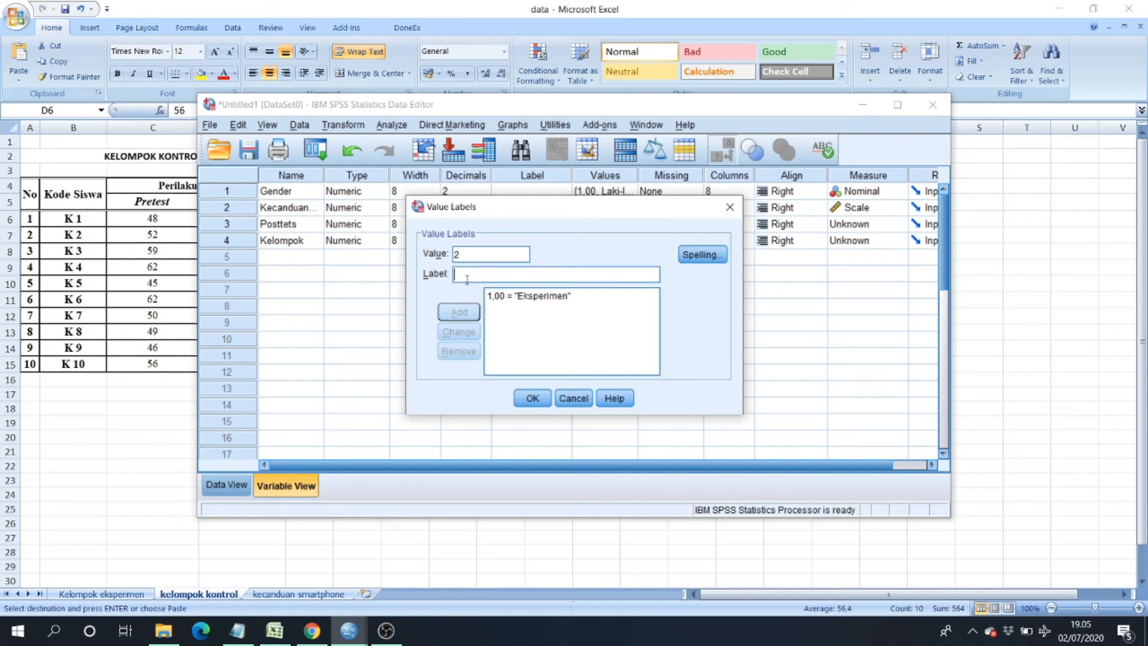
type("Kontrol")
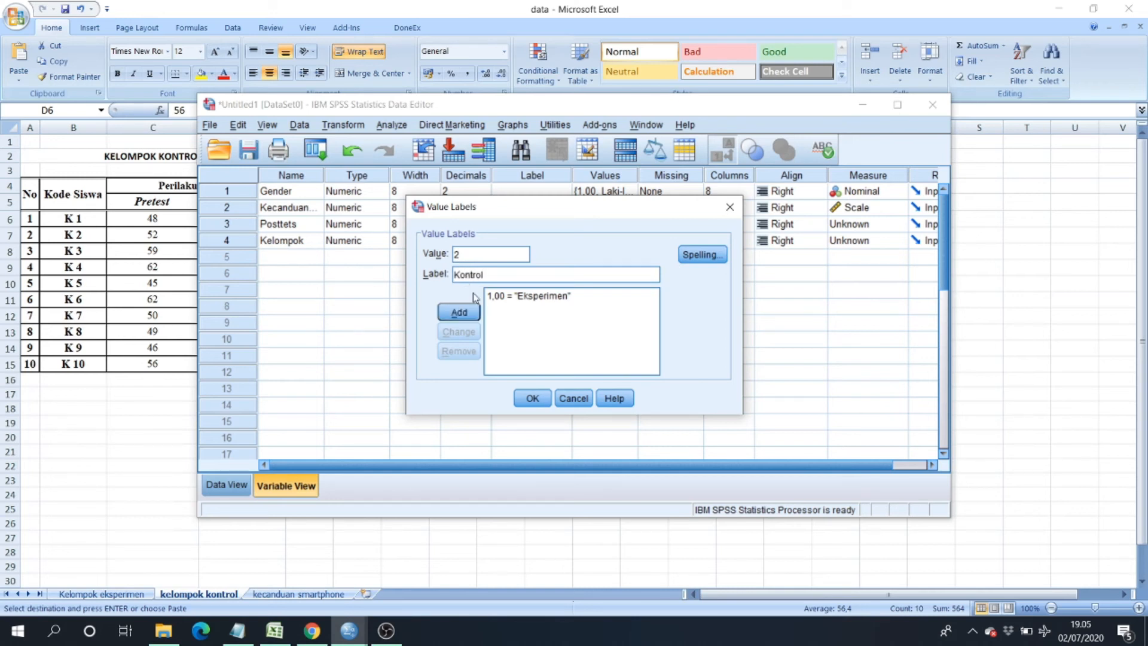
left_click(459, 311)
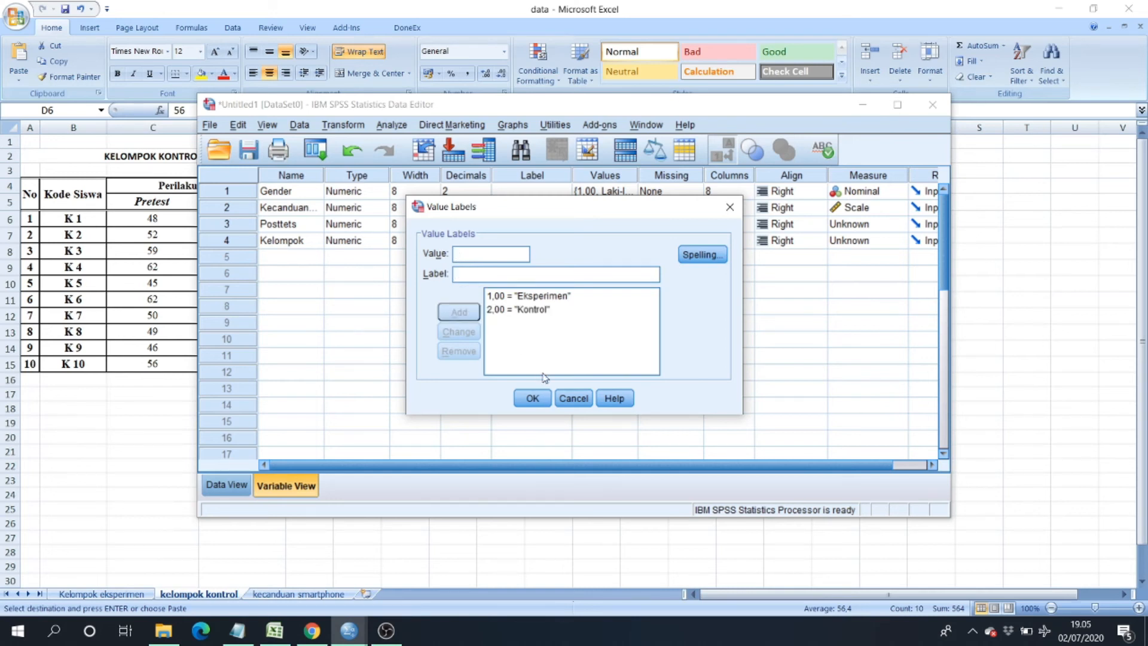
left_click(532, 398)
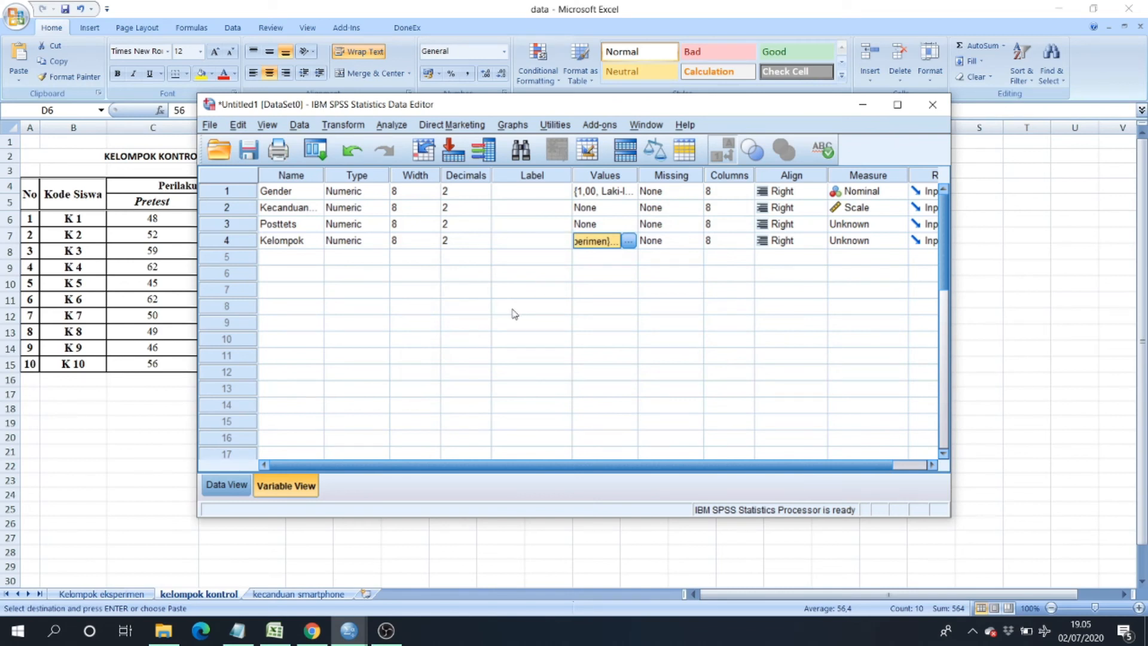
- Reset the Independent-Samples T Test settings and assign Posttets as the test variable and Kelompok as the grouping variable
left_click(390, 131)
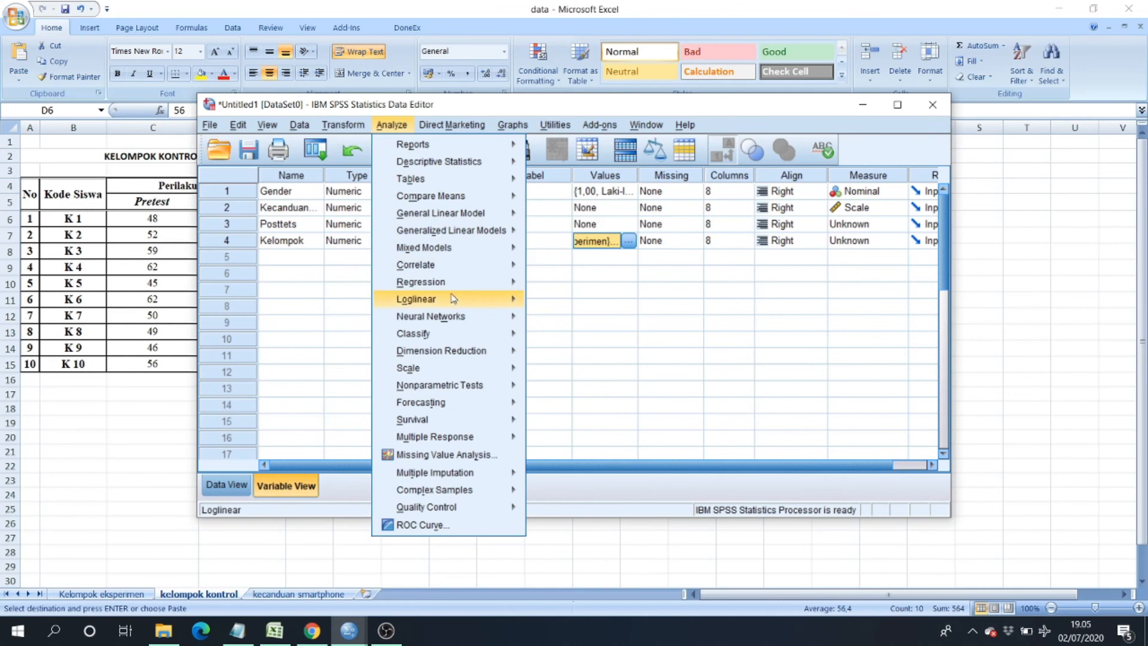
mouse_move(472, 200)
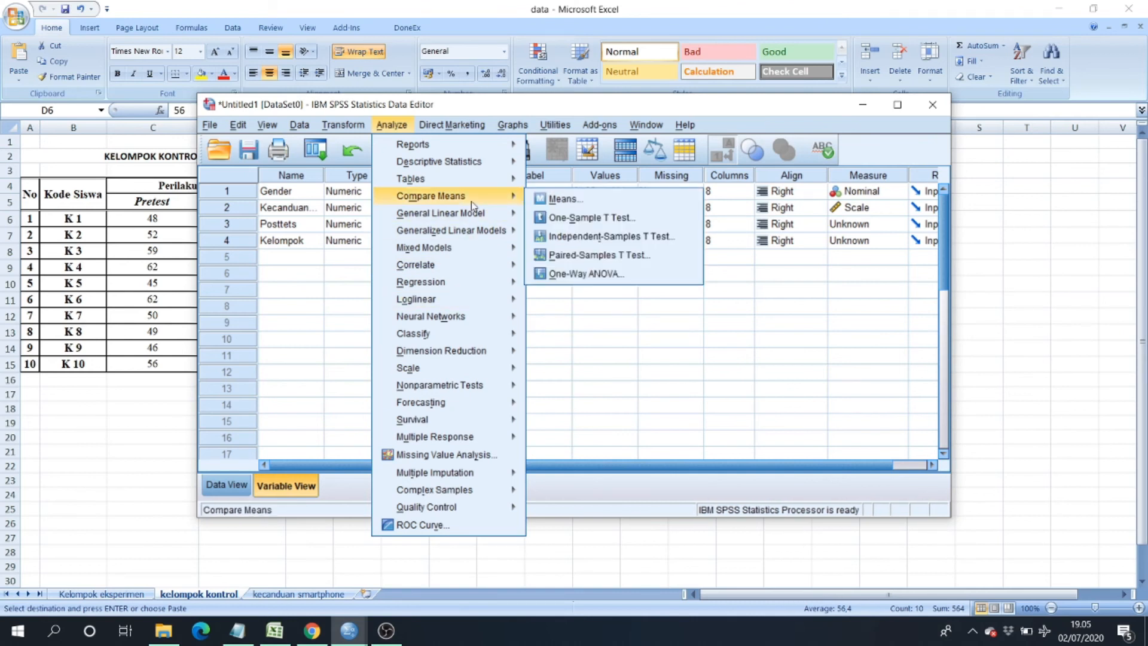
left_click(609, 236)
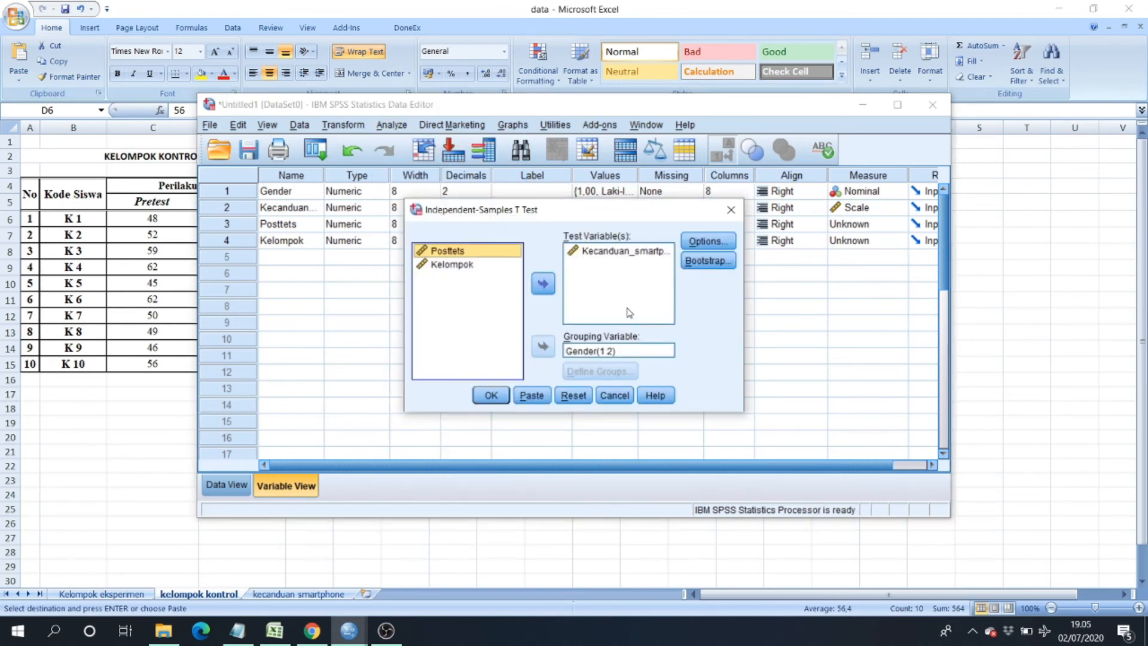
left_click(562, 395)
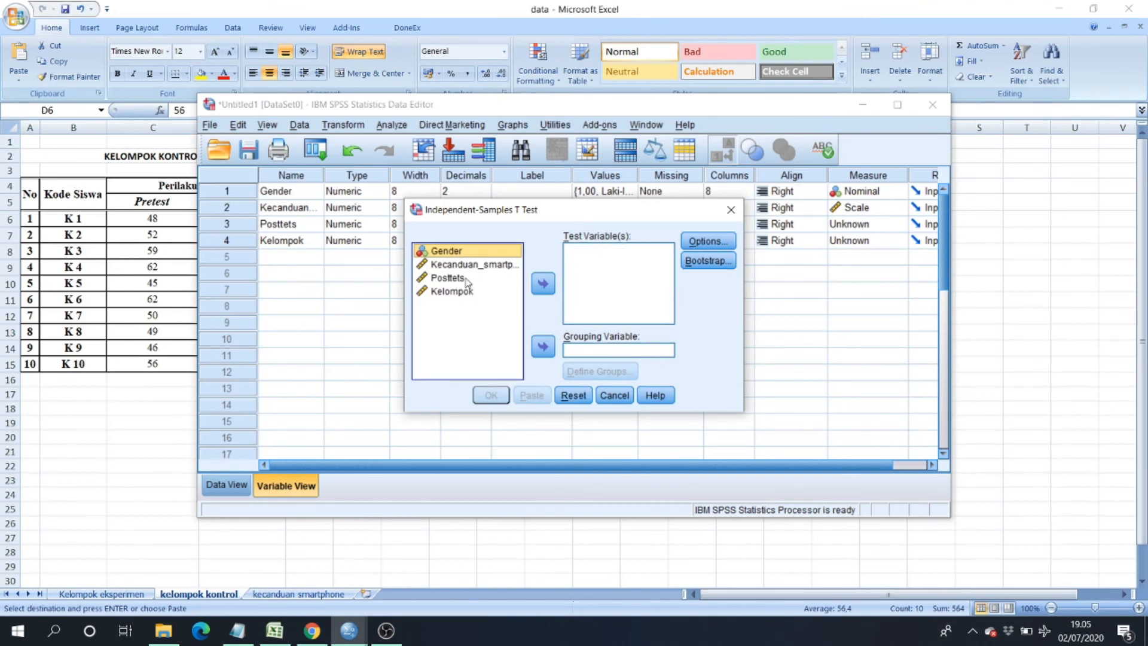
left_click(459, 279)
left_click(543, 283)
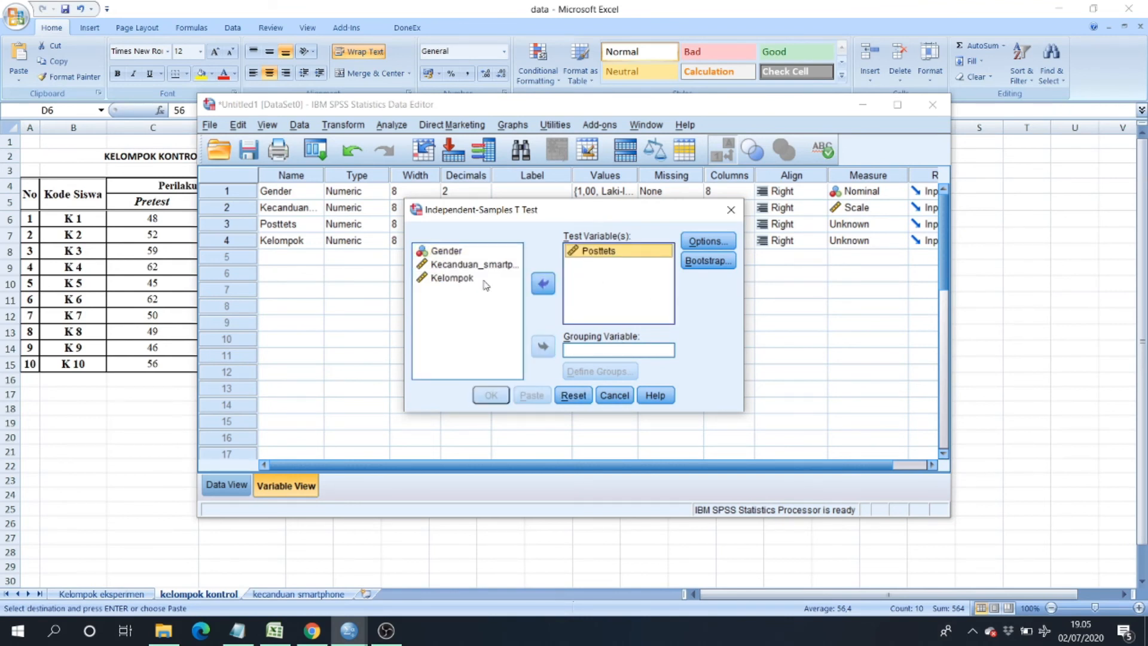
left_click(461, 278)
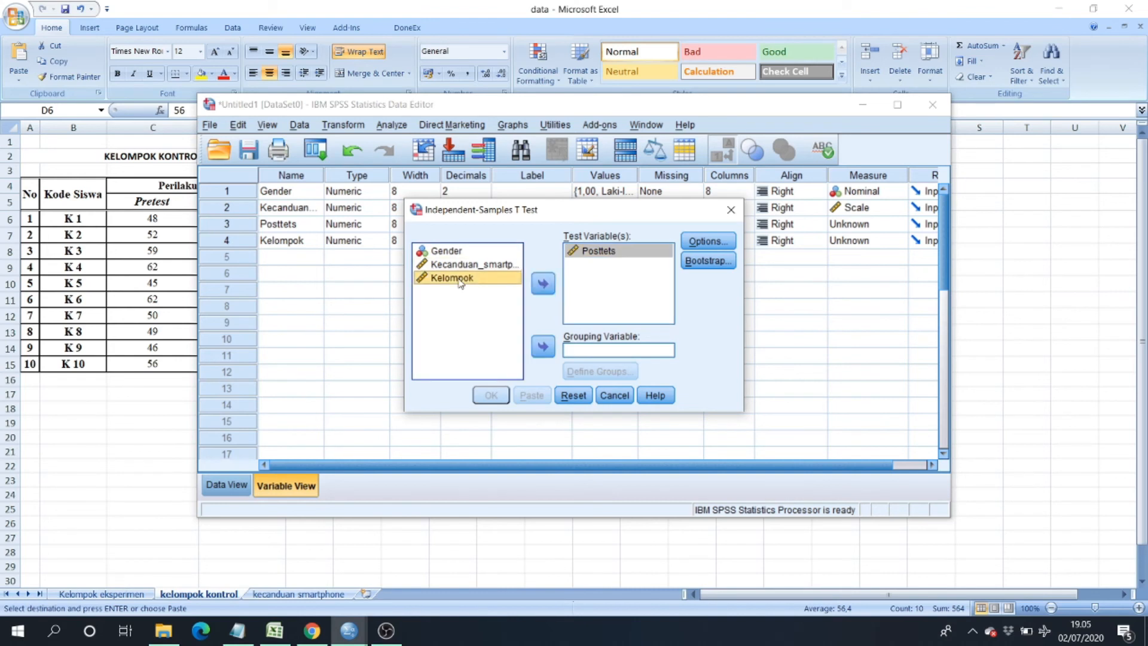
left_click(543, 346)
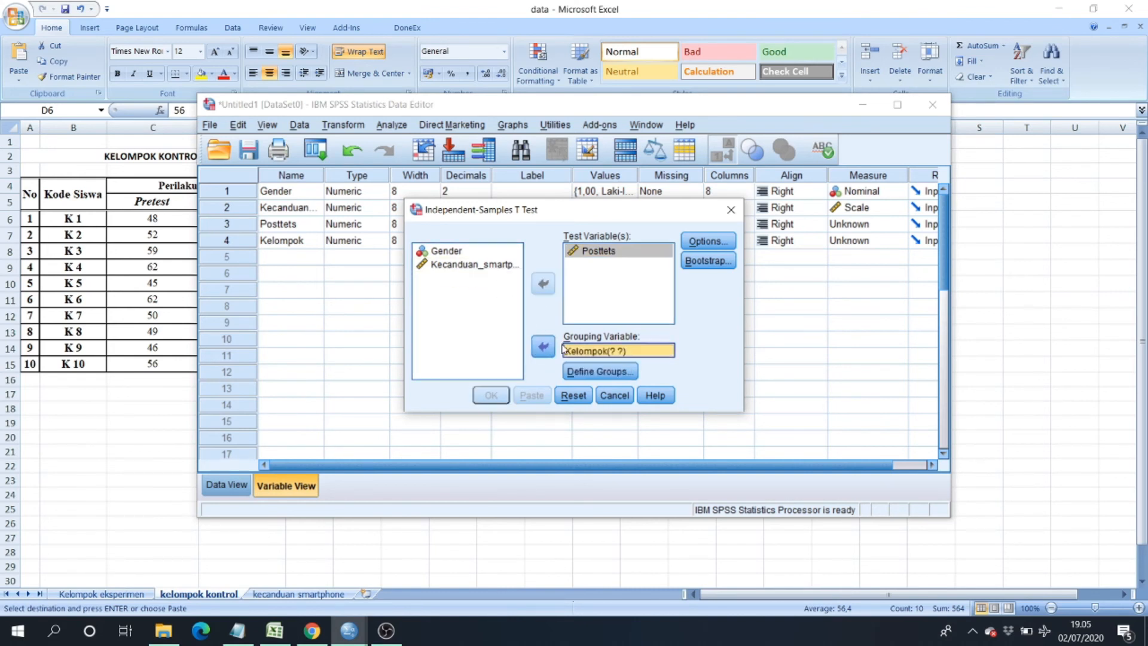
- Define the Kelompok groups with the values 1 and 2 and run the independent-samples t test
left_click(609, 370)
type("1 ")
type("2")
left_click(525, 359)
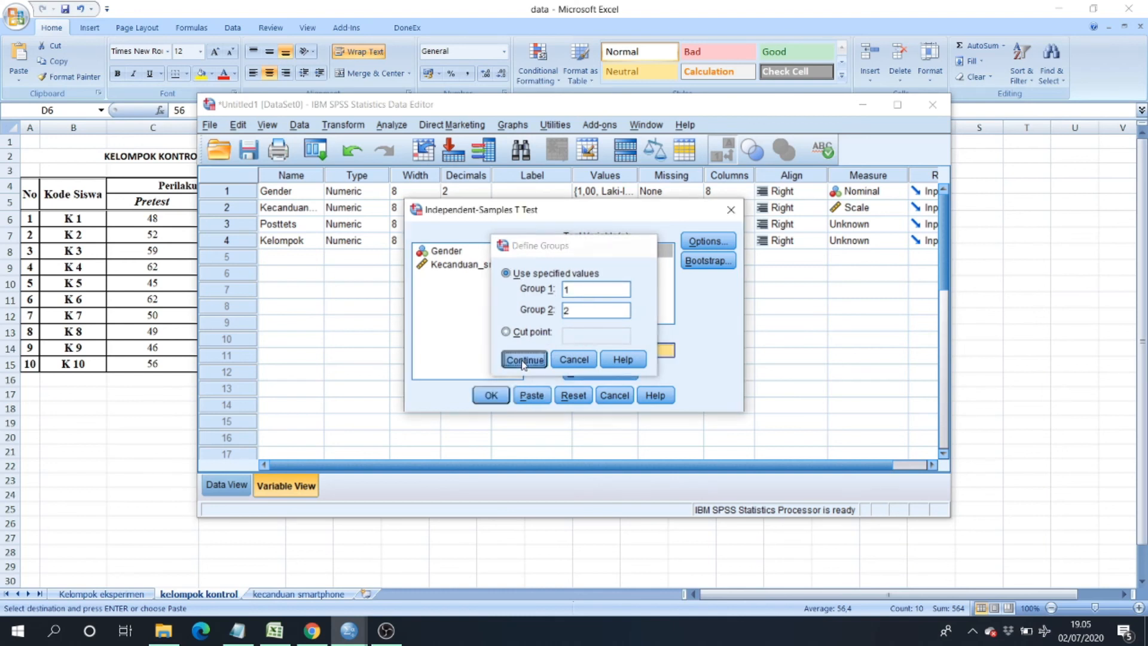
left_click(491, 396)
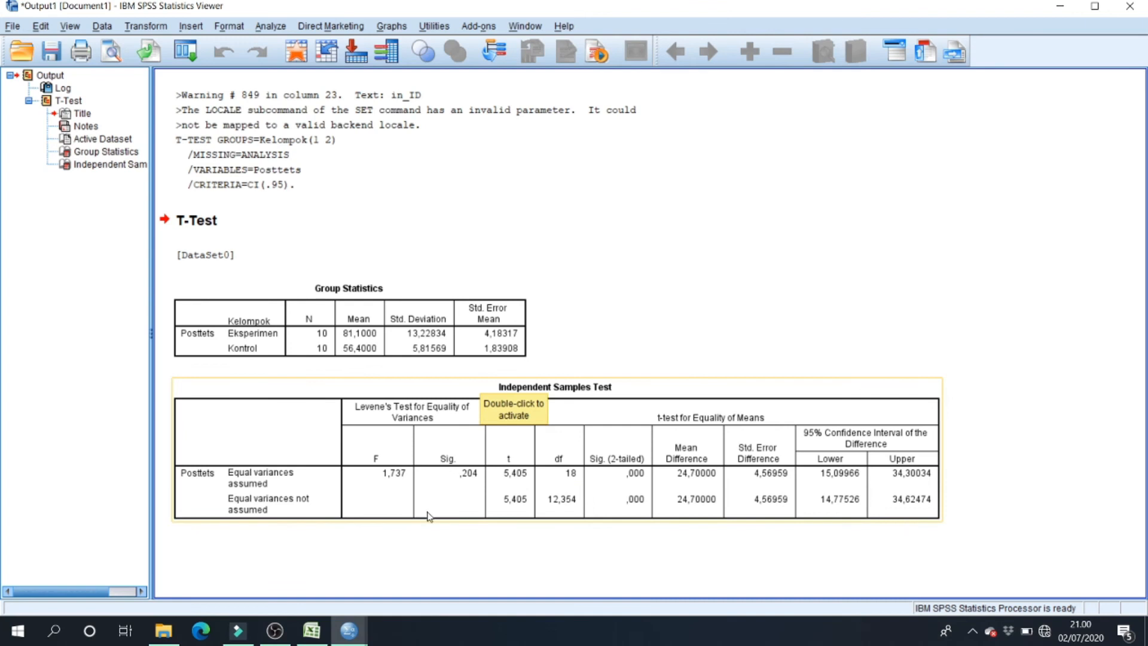
left_click(345, 560)
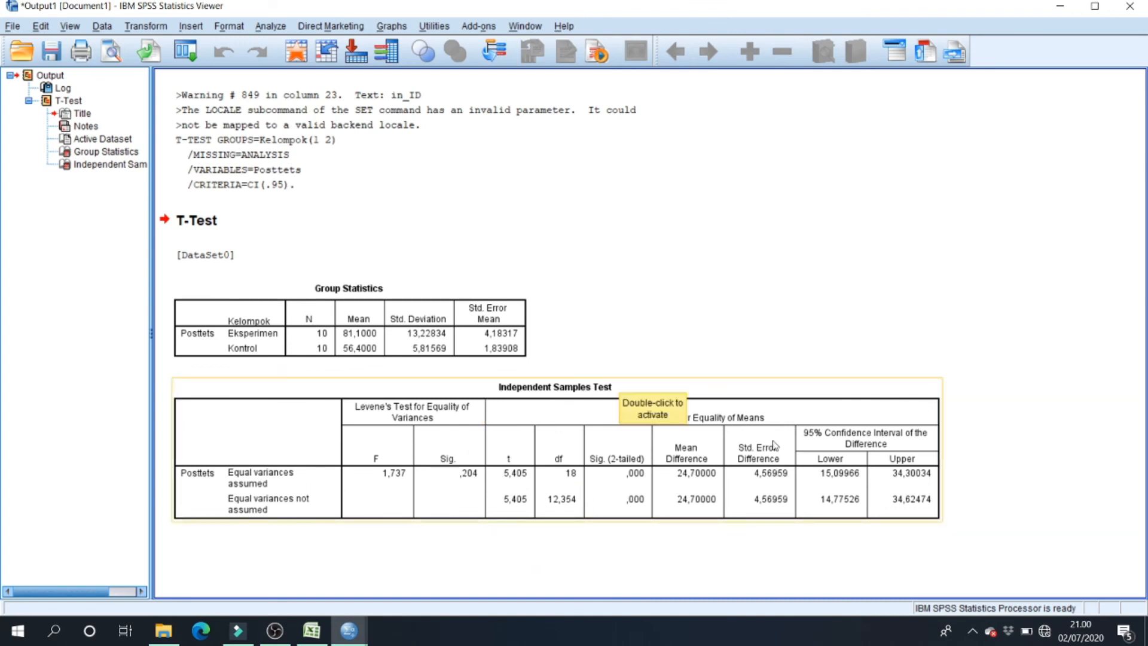